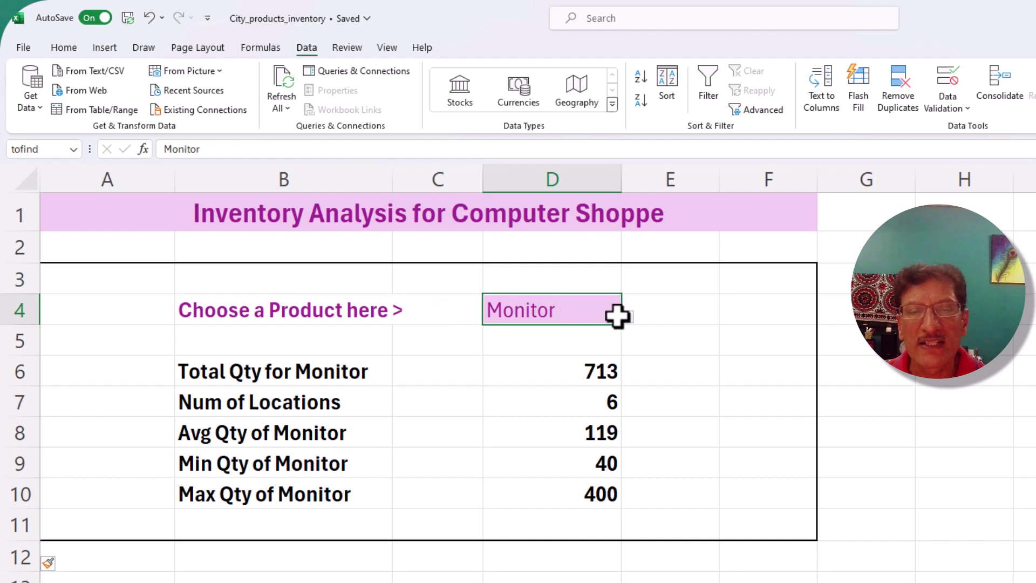
Step: Choose Keyboard as the product in D4 and inspect the summary formulas in D6:D10
click(626, 318)
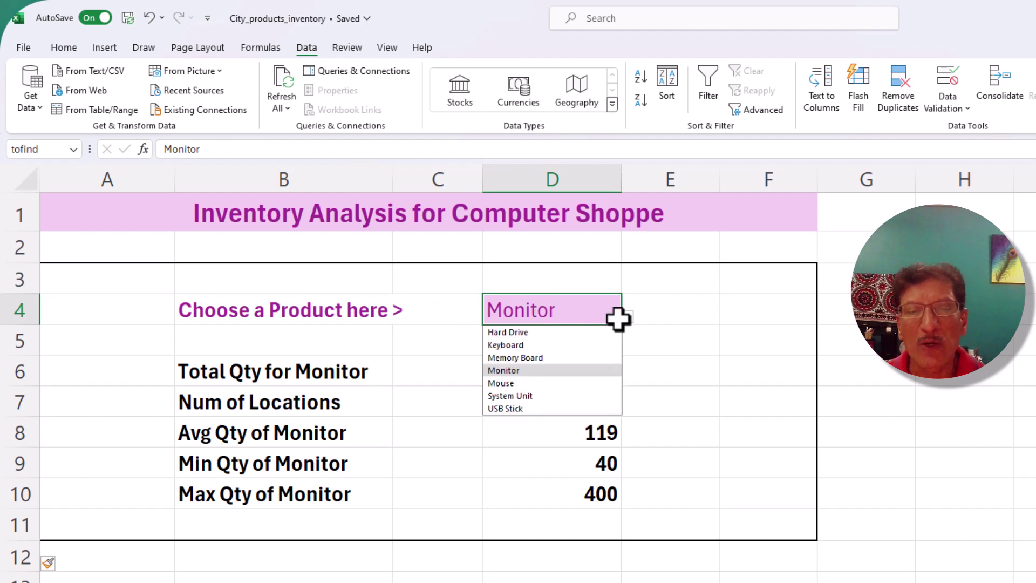
click(559, 347)
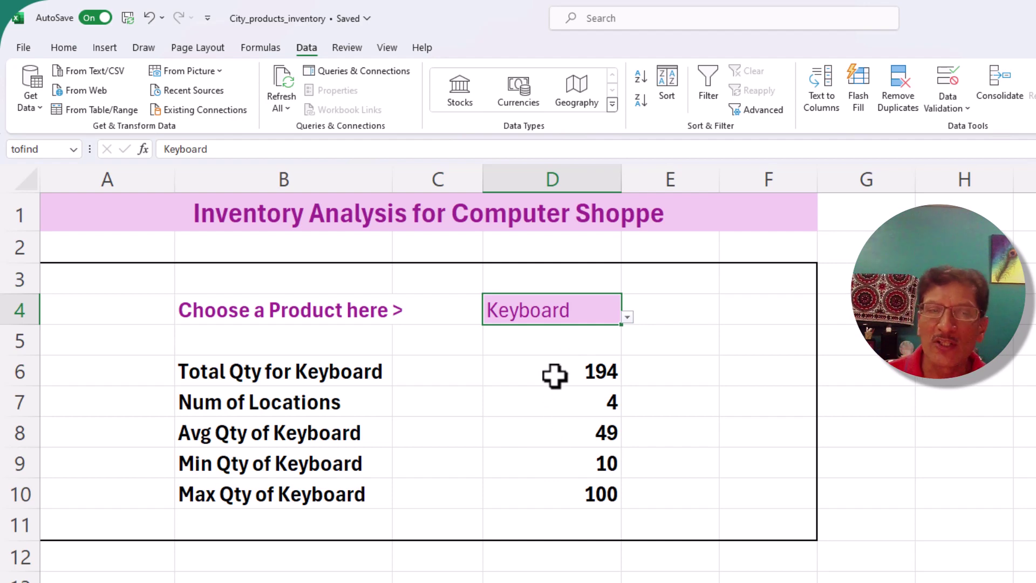
click(555, 376)
click(555, 408)
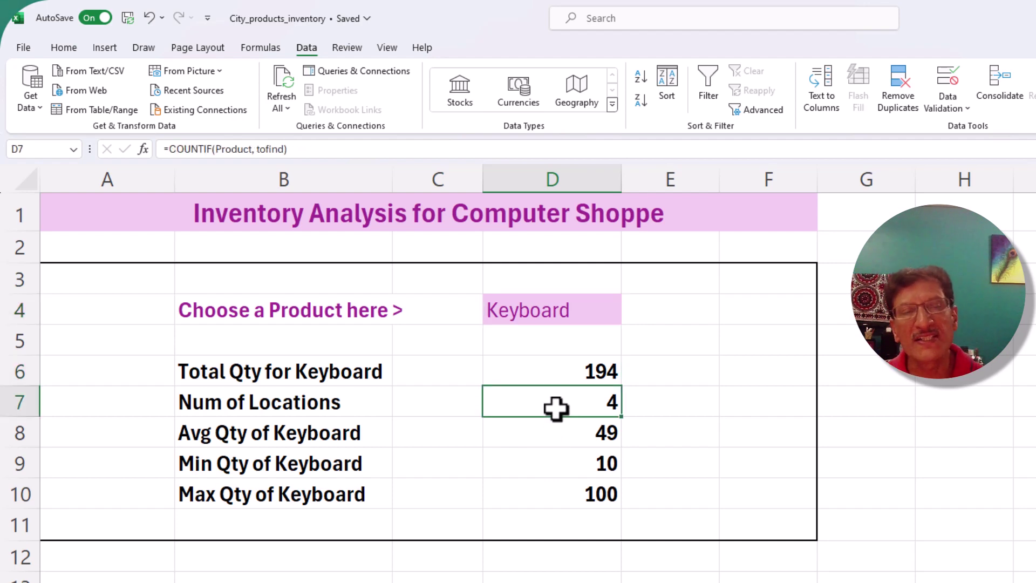
click(550, 441)
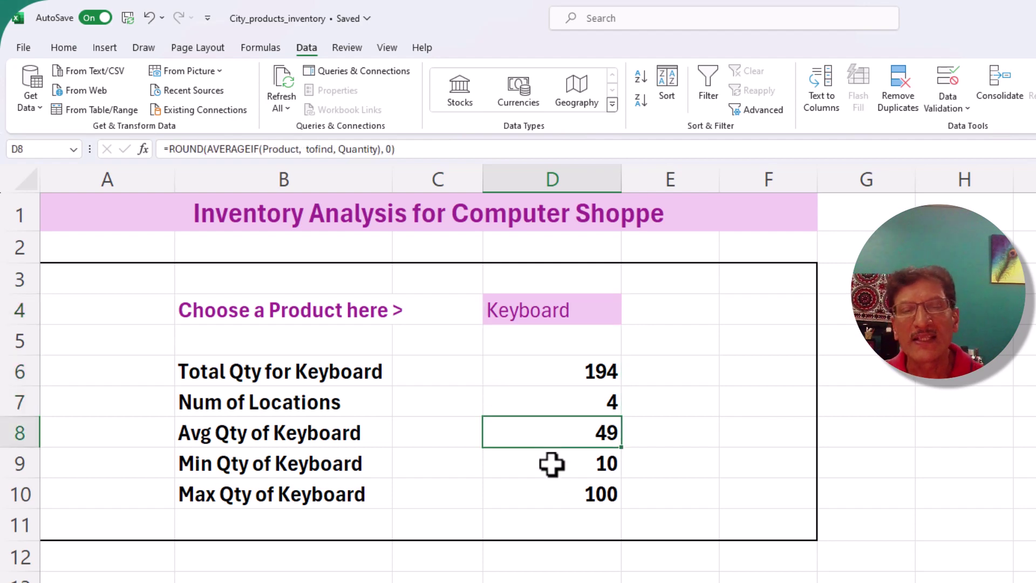
click(550, 465)
click(552, 494)
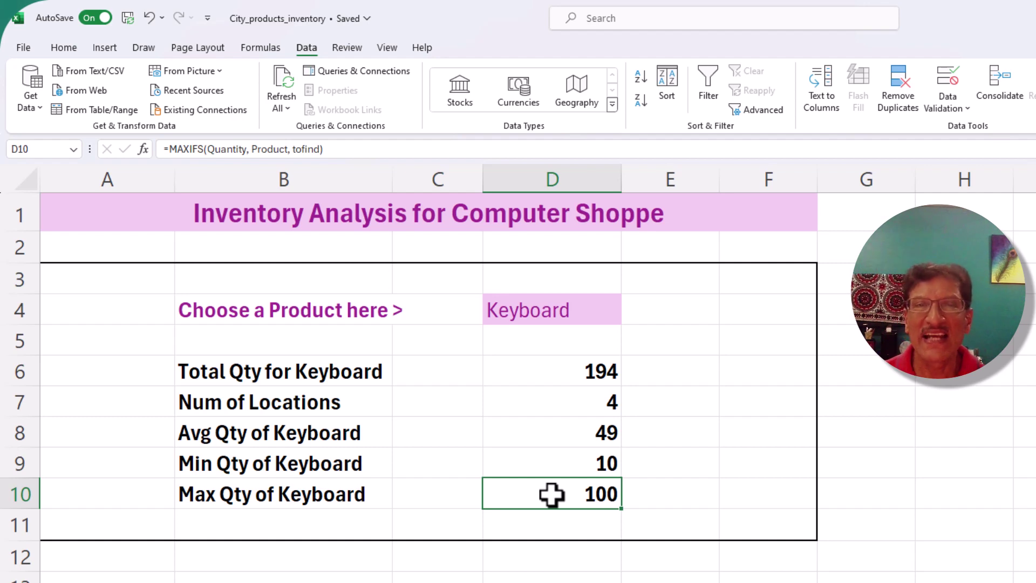
Step: Set the product selection in D4 to Monitor
click(597, 313)
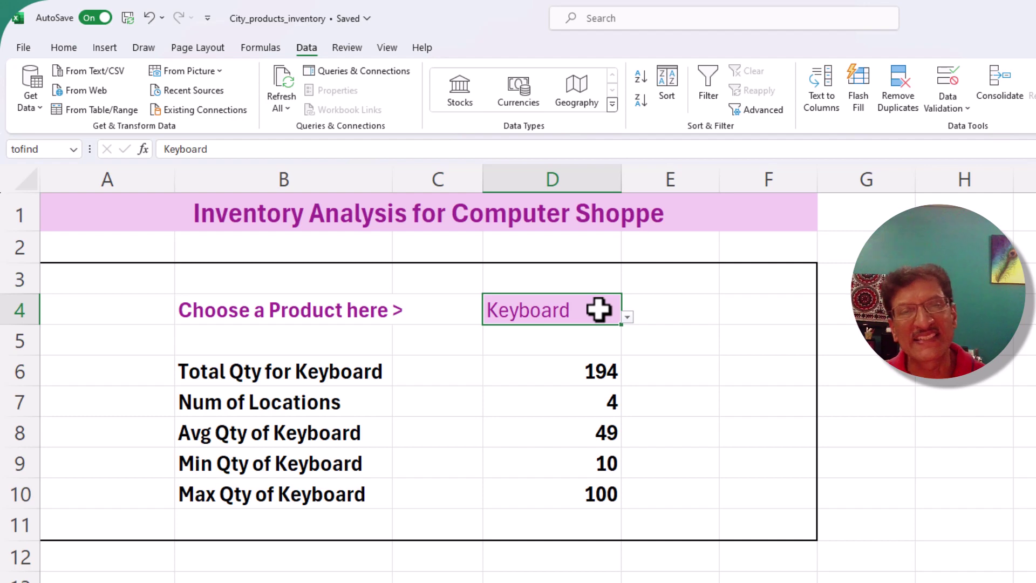
click(624, 317)
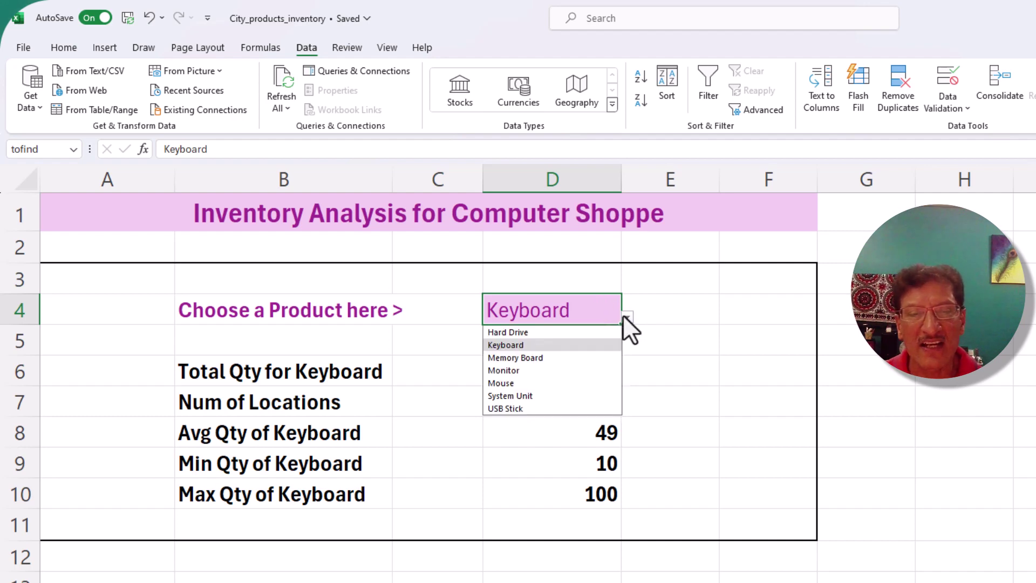
click(583, 369)
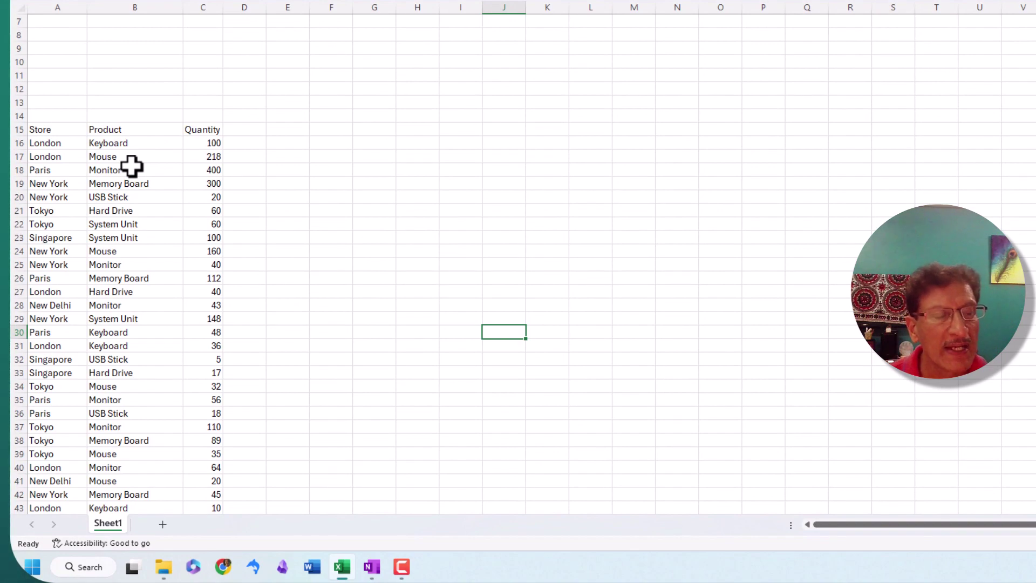
Step: Examine the Store, Product and Quantity columns of the raw inventory list starting in row 15
ctrl+scroll(114, 160, up, 4)
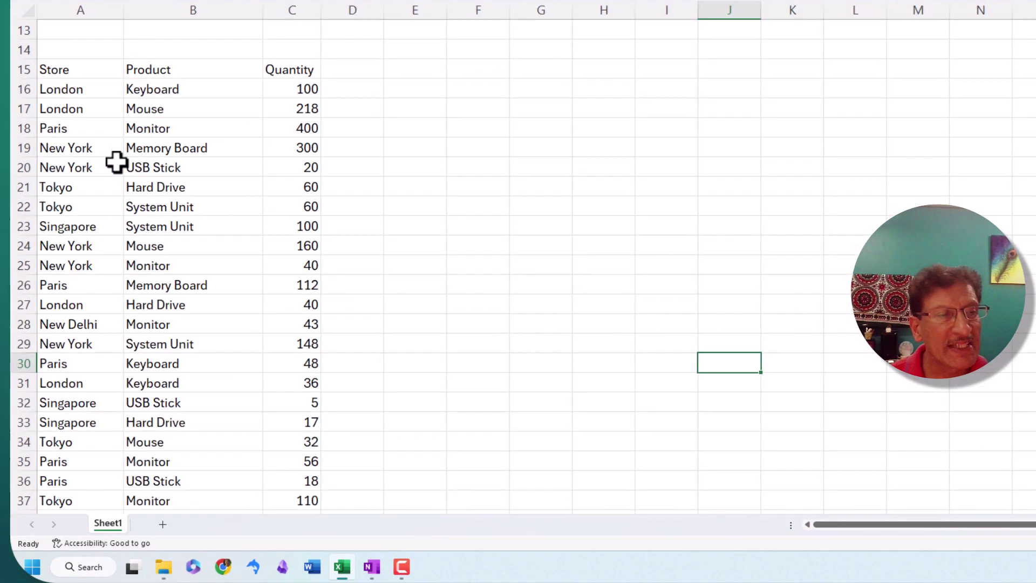
scroll(114, 161, up, 2)
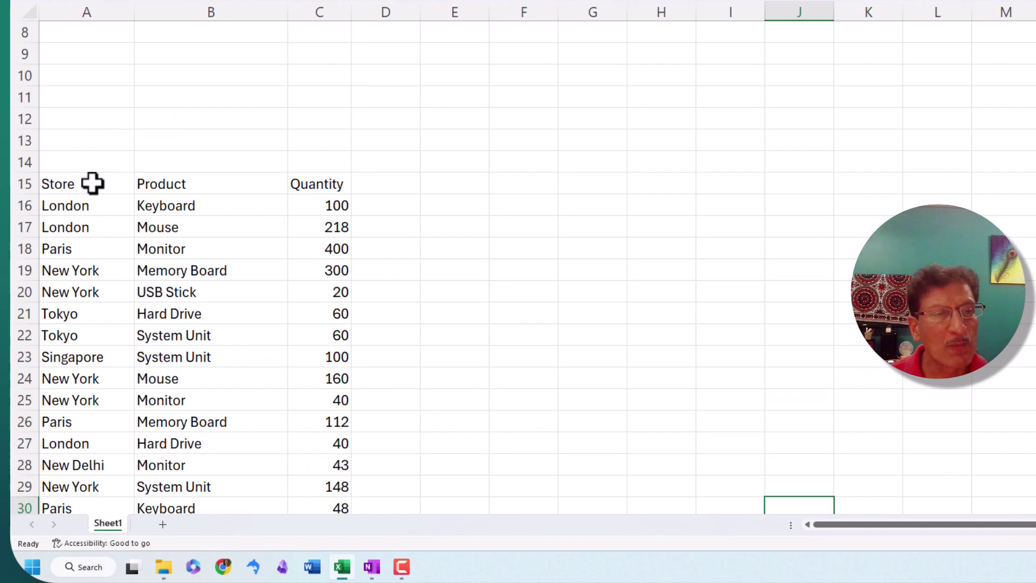
drag(92, 201, 95, 370)
click(181, 227)
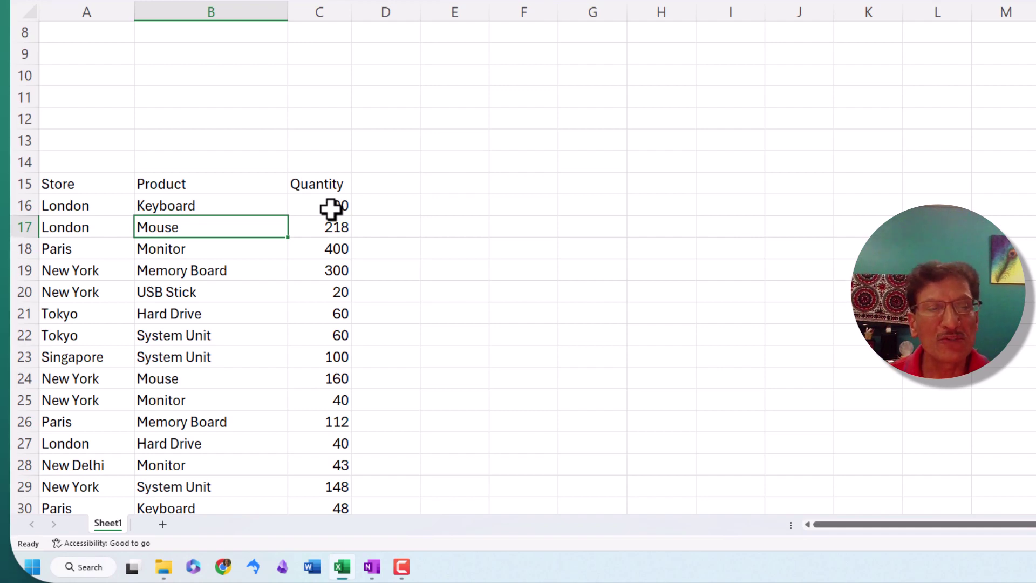
scroll(284, 273, down, 7)
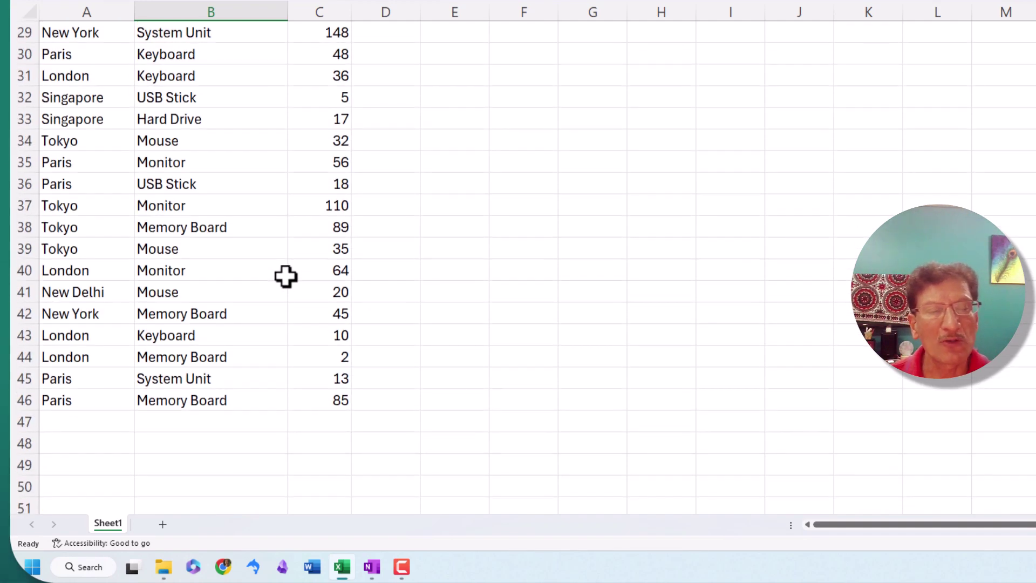
scroll(285, 276, up, 7)
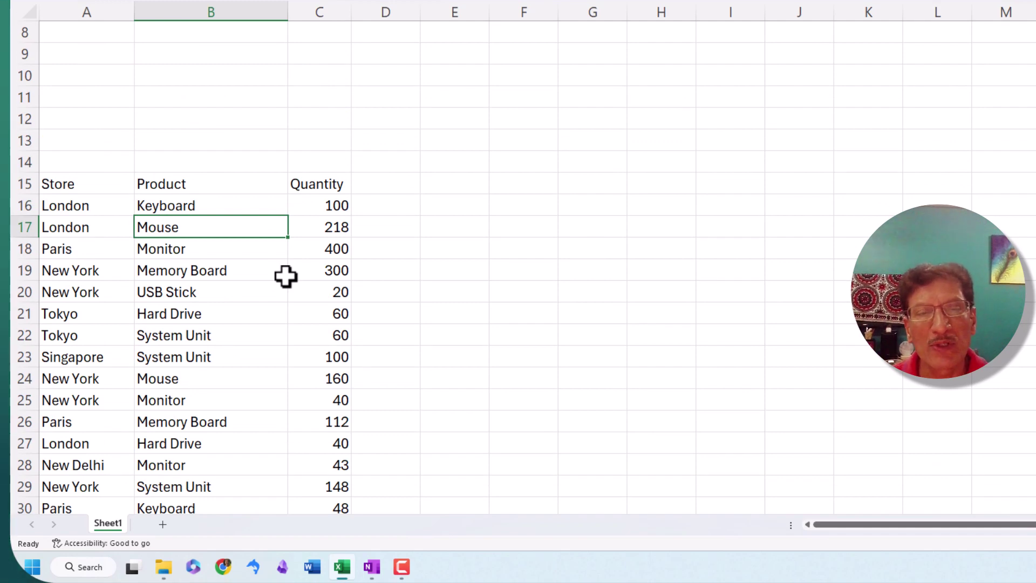
scroll(285, 276, up, 3)
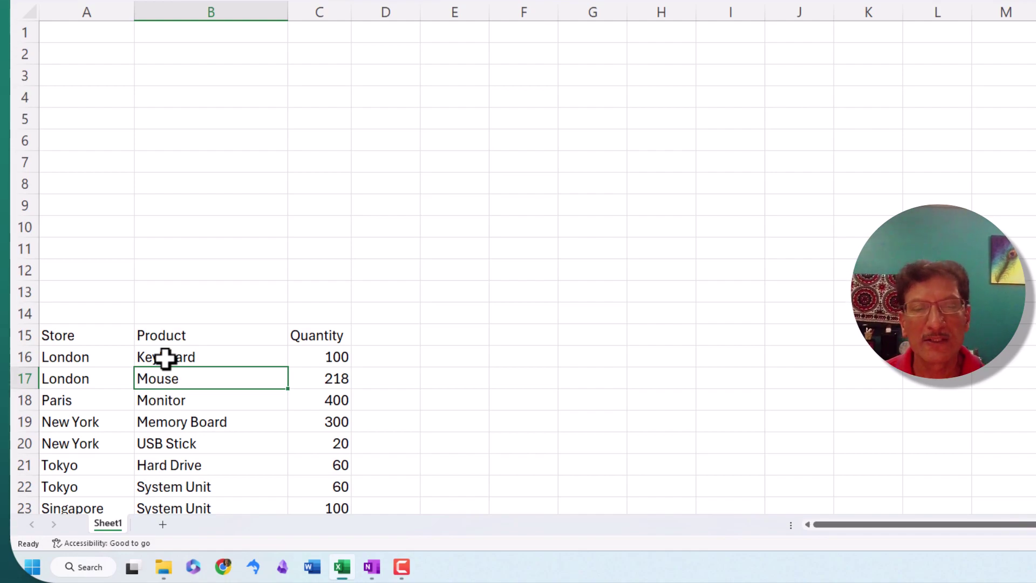
Step: Create named ranges from the whole inventory list, using only the top row as names and not the left column
scroll(151, 380, down, 4)
click(118, 102)
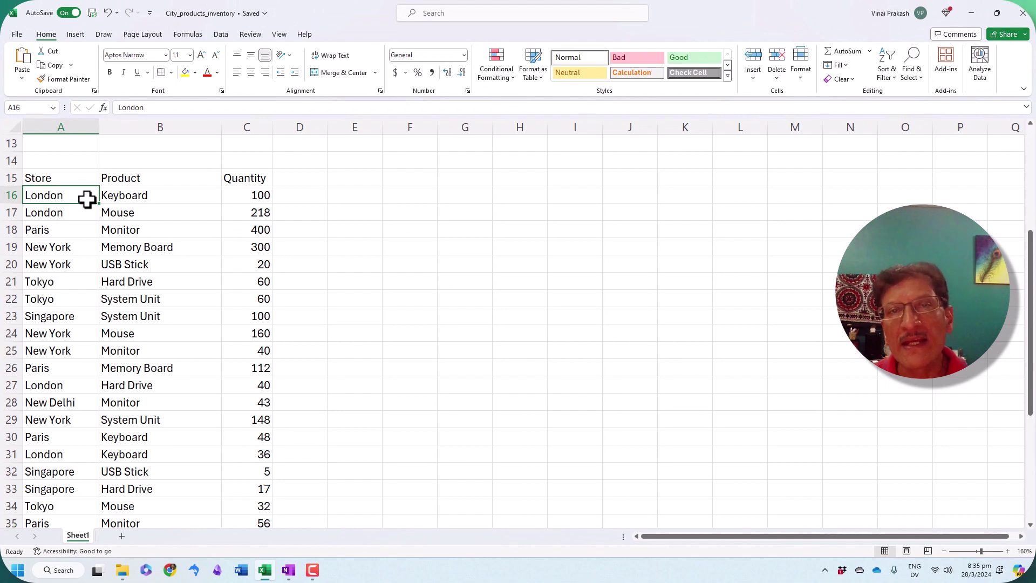
key(ctrl+a)
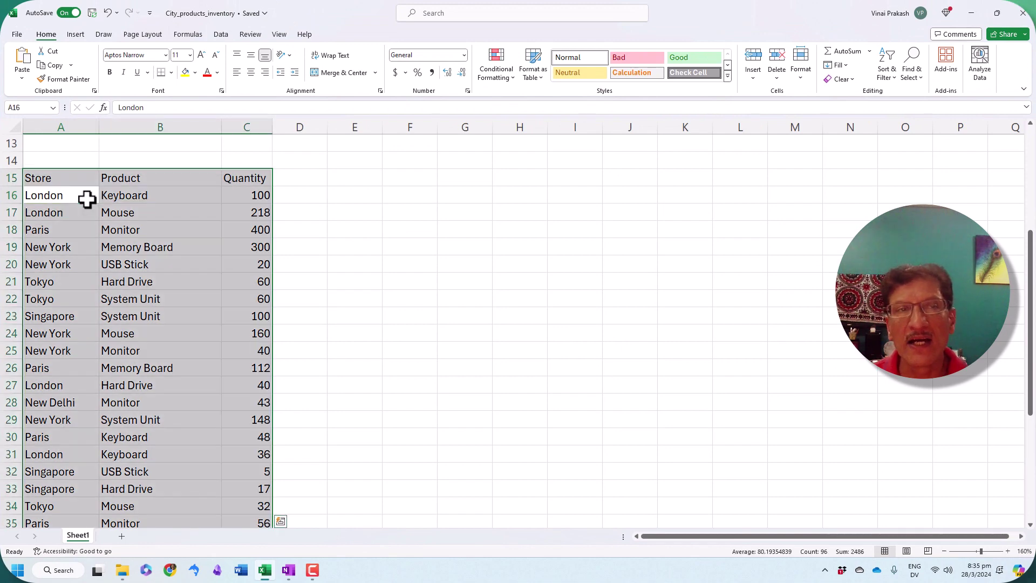
click(184, 36)
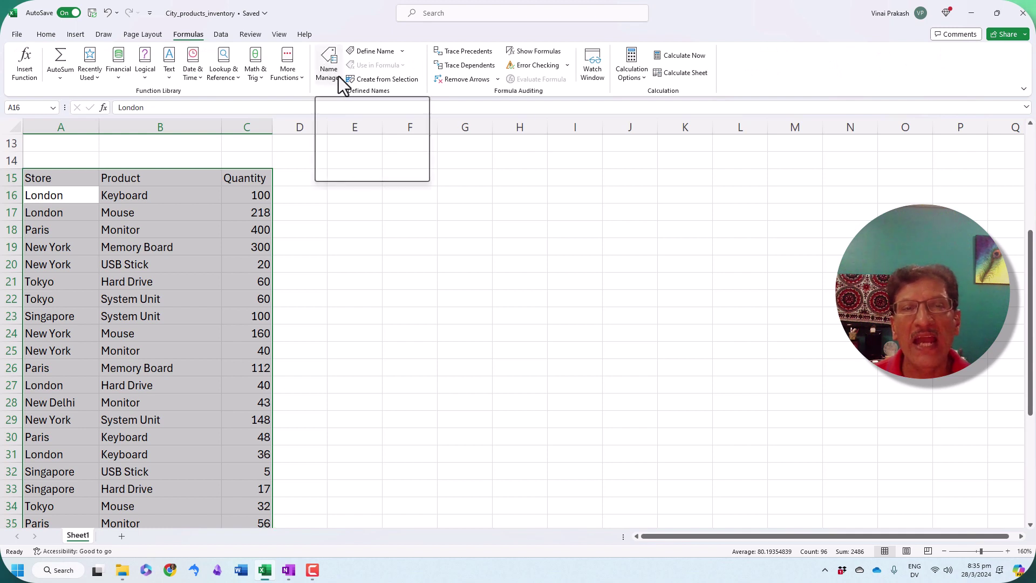
click(371, 81)
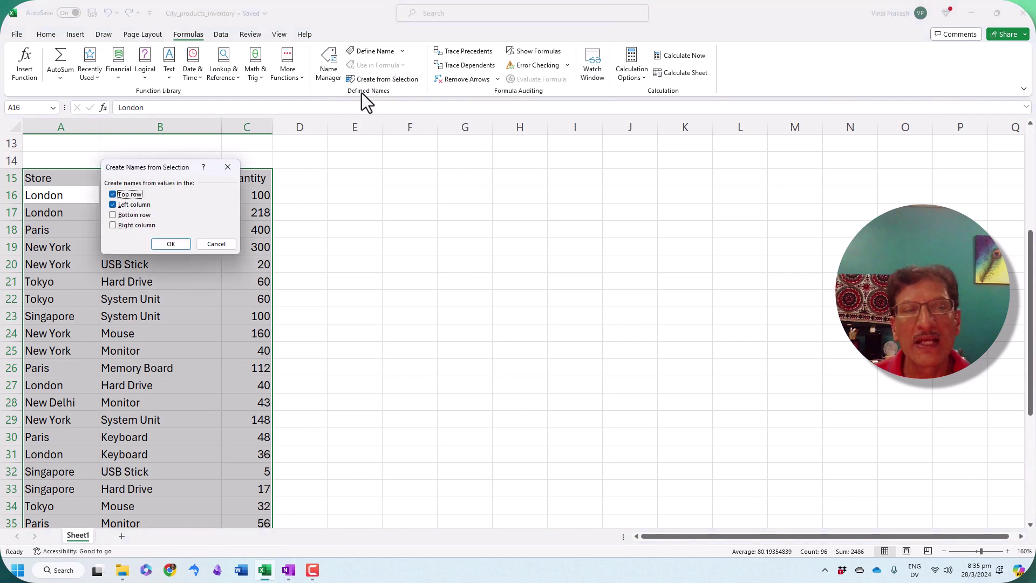
click(113, 204)
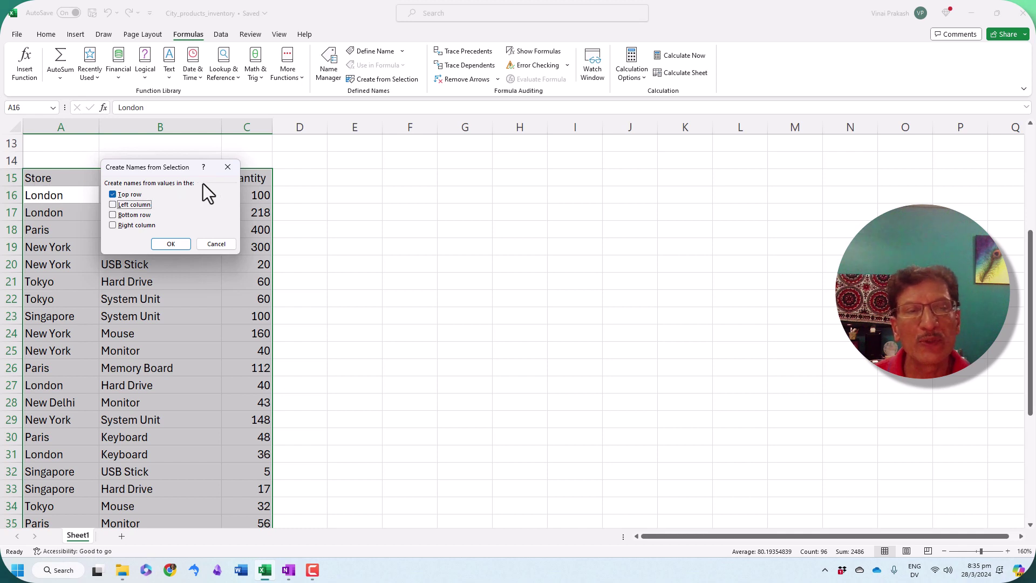
click(171, 244)
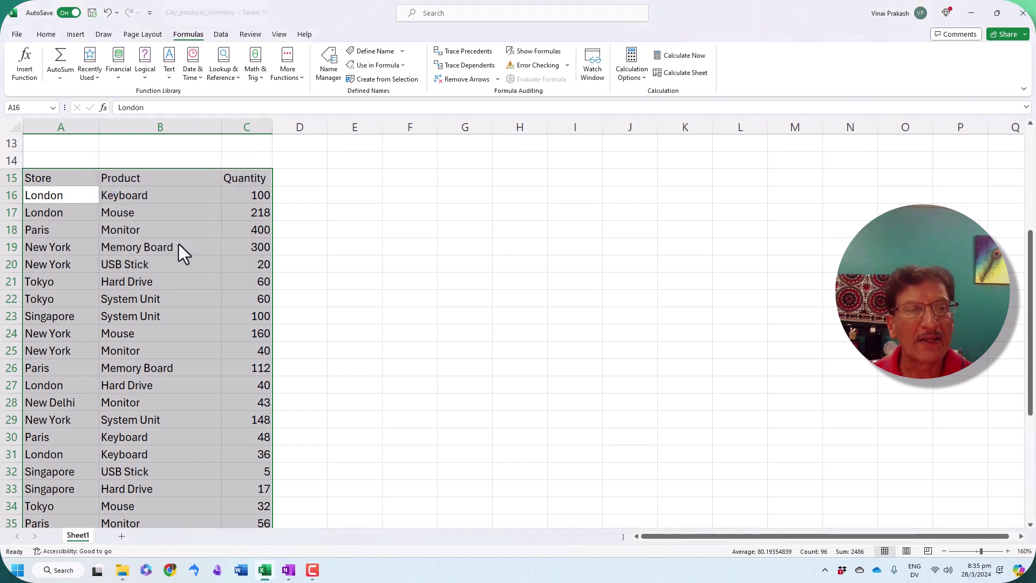
Step: Check which cells the named ranges Product, Quantity and Store cover by jumping to each one
click(179, 244)
click(52, 107)
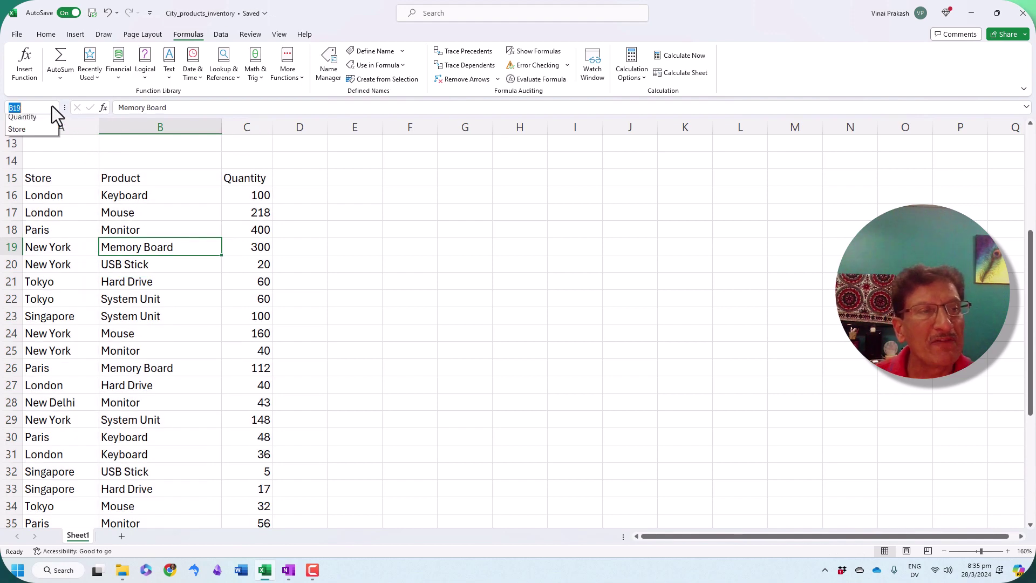
click(42, 121)
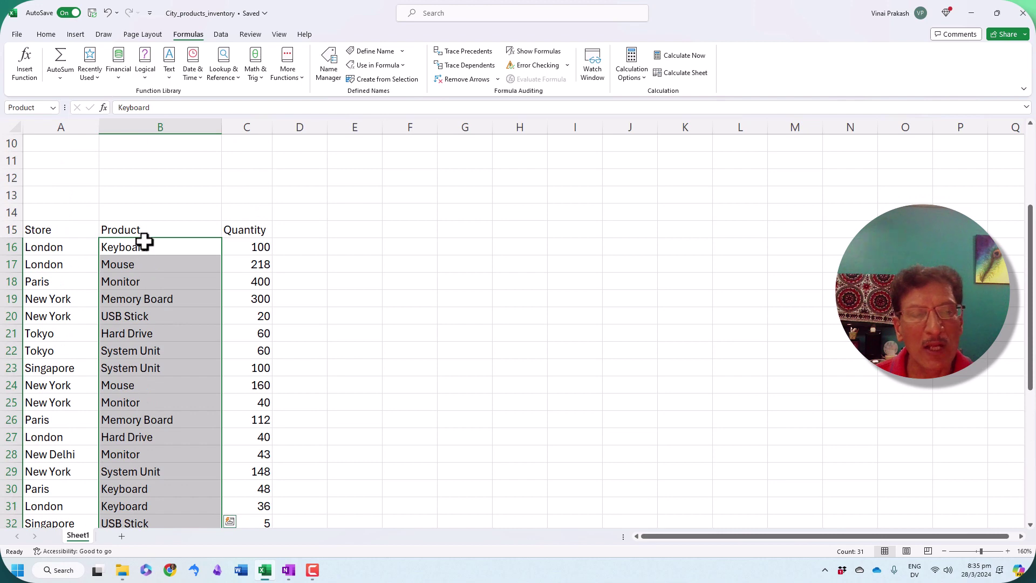
scroll(145, 243, down, 6)
scroll(151, 251, up, 5)
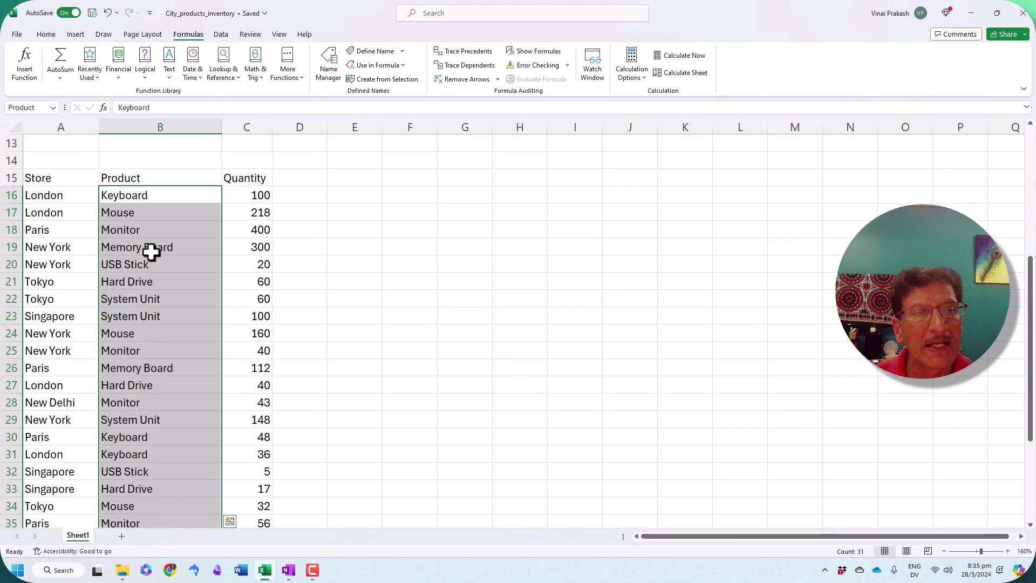
click(52, 108)
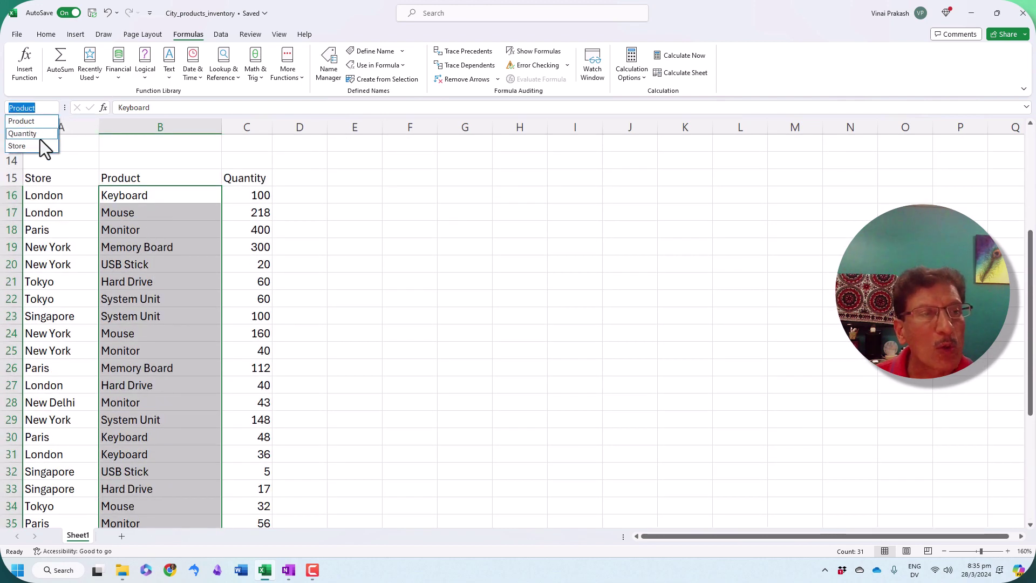
click(38, 133)
scroll(80, 172, up, 1)
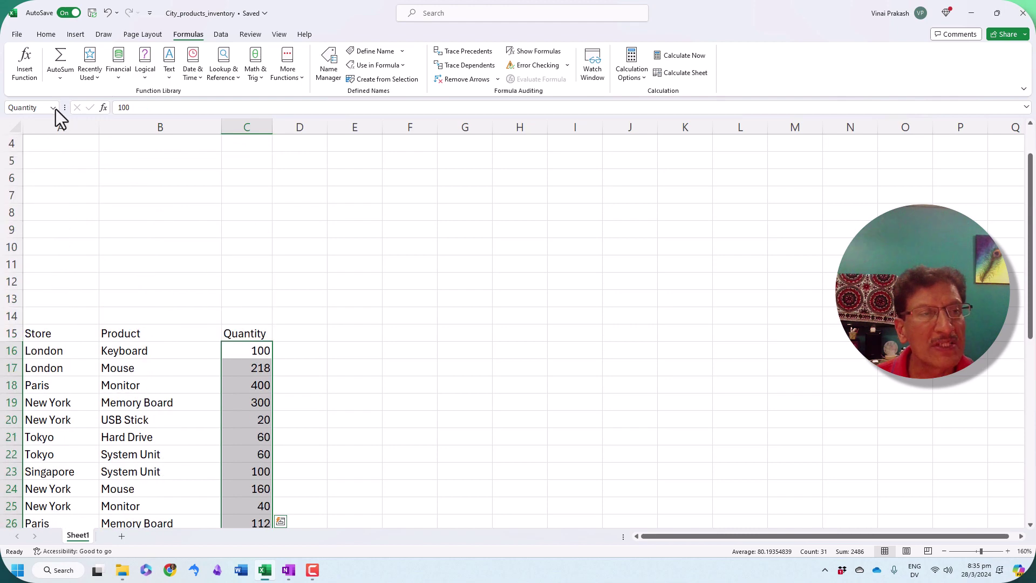
click(53, 108)
click(36, 147)
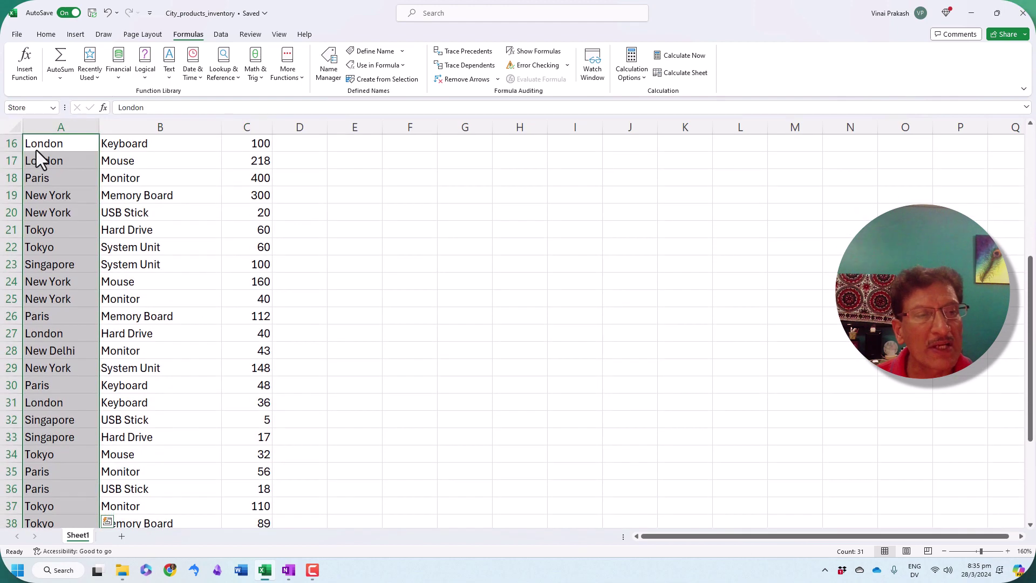
scroll(116, 241, up, 3)
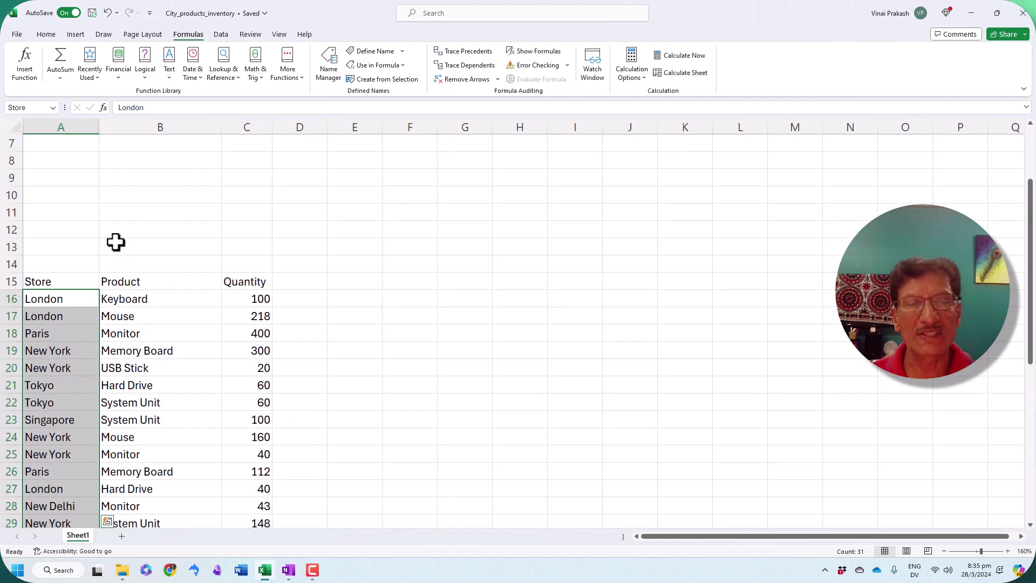
Step: Enter the title "Inventory Analysis for Computer Shoppe" in cell B1
click(140, 300)
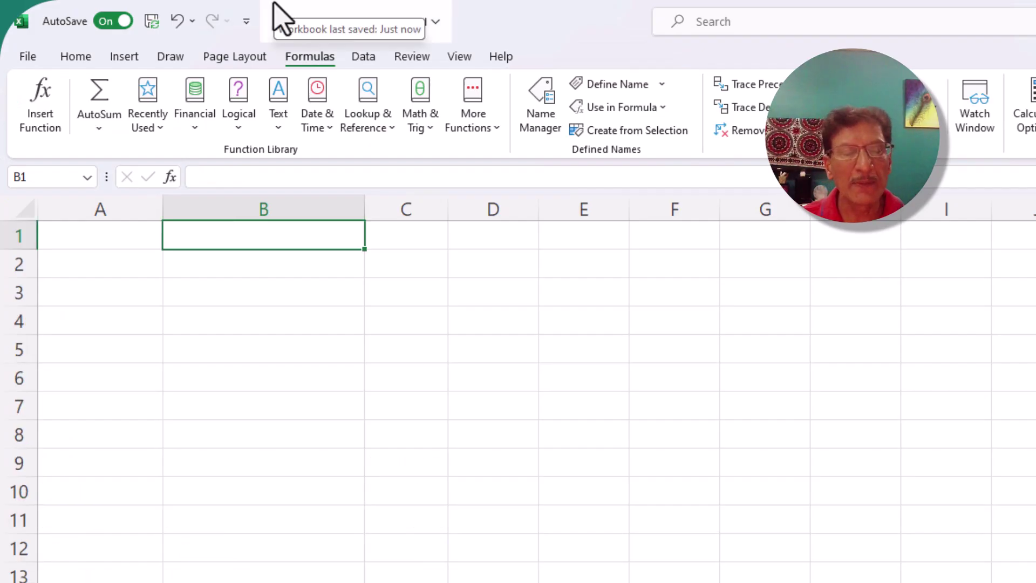
text(Invon)
key(BackSpace)
key(BackSpace)
text(e)
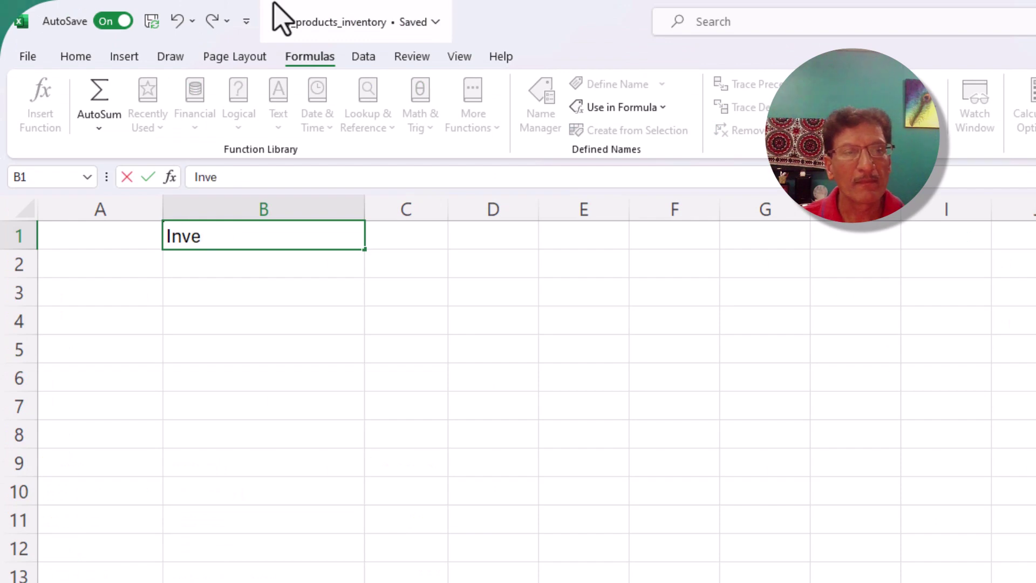
text(ntory Analysis )
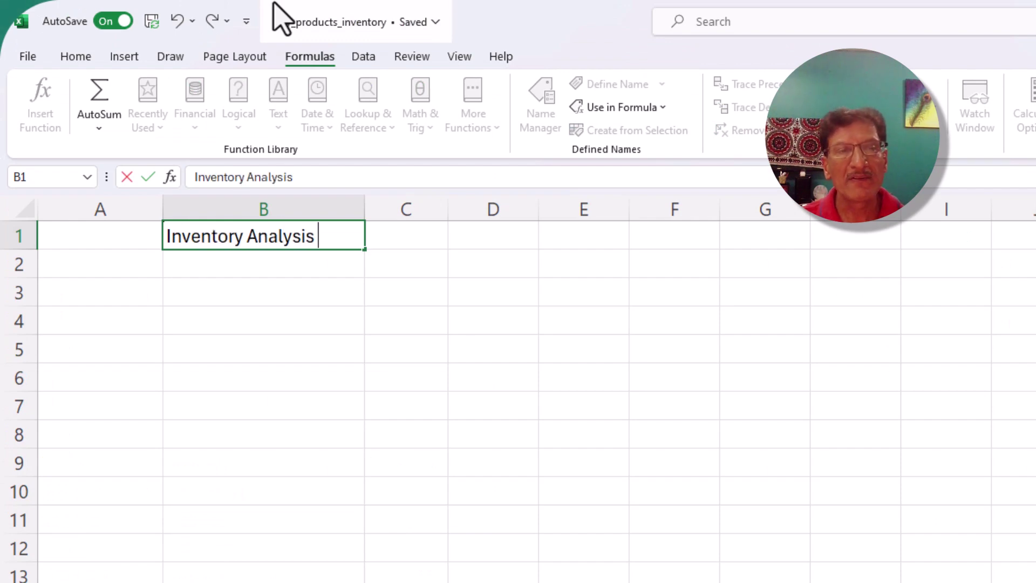
text(for Com)
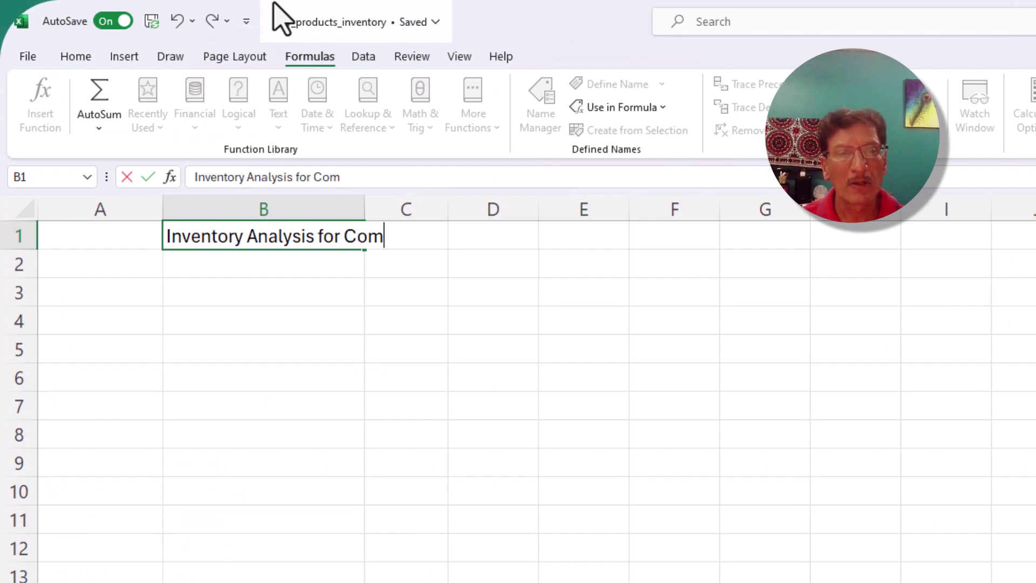
text(puter Sh)
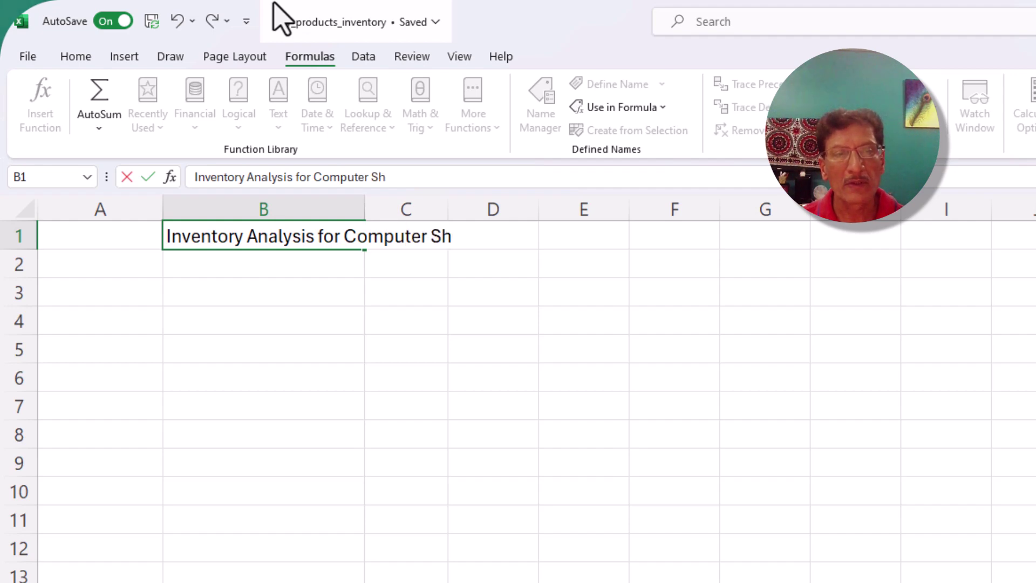
text(oppe)
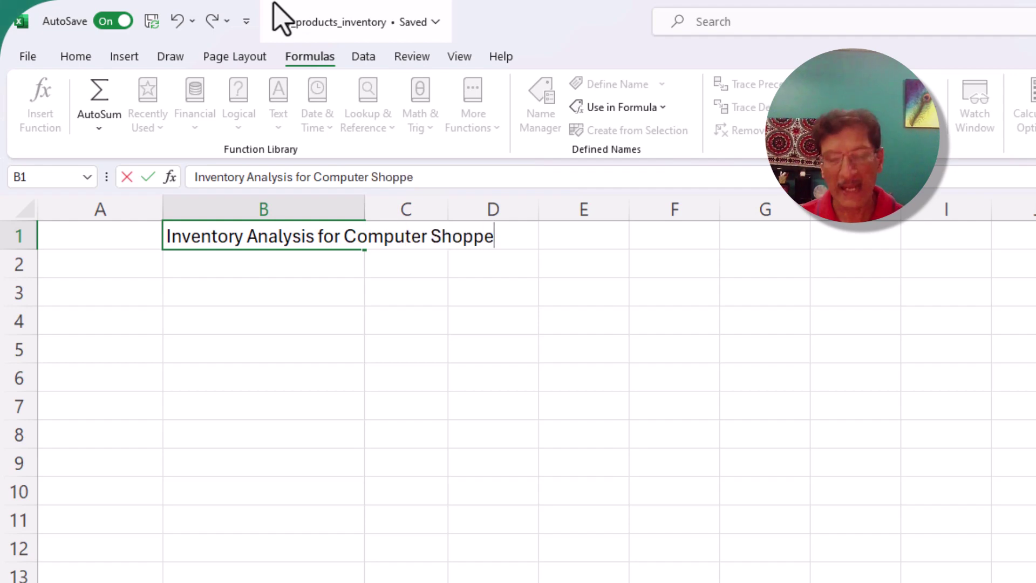
key(Return)
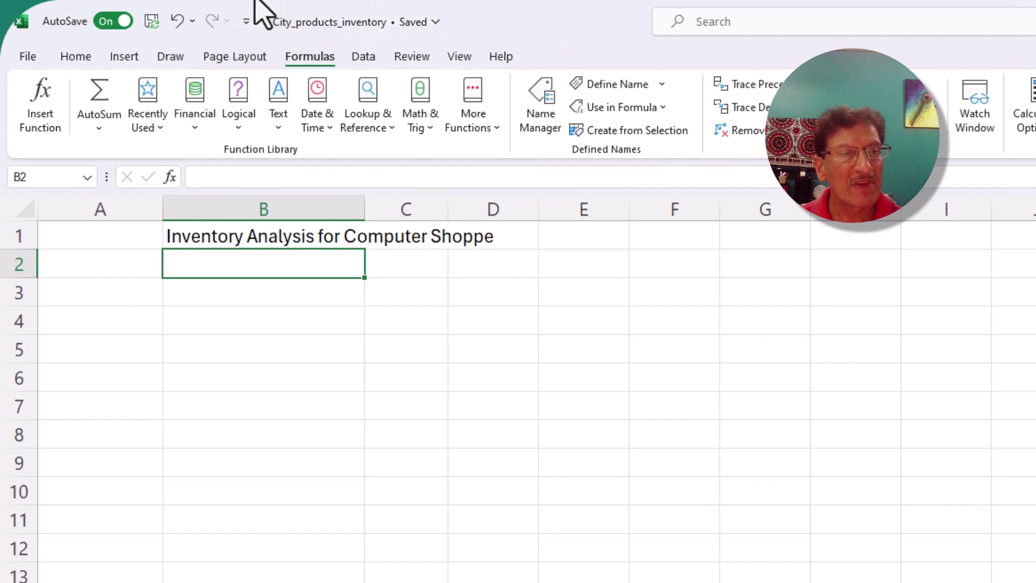
Step: Merge and center the title "Inventory Analysis for Computer Shoppe" across cells A1:F1
mouse_move(122, 243)
mouse_down()
mouse_move(351, 235)
mouse_move(636, 250)
mouse_move(673, 233)
mouse_up()
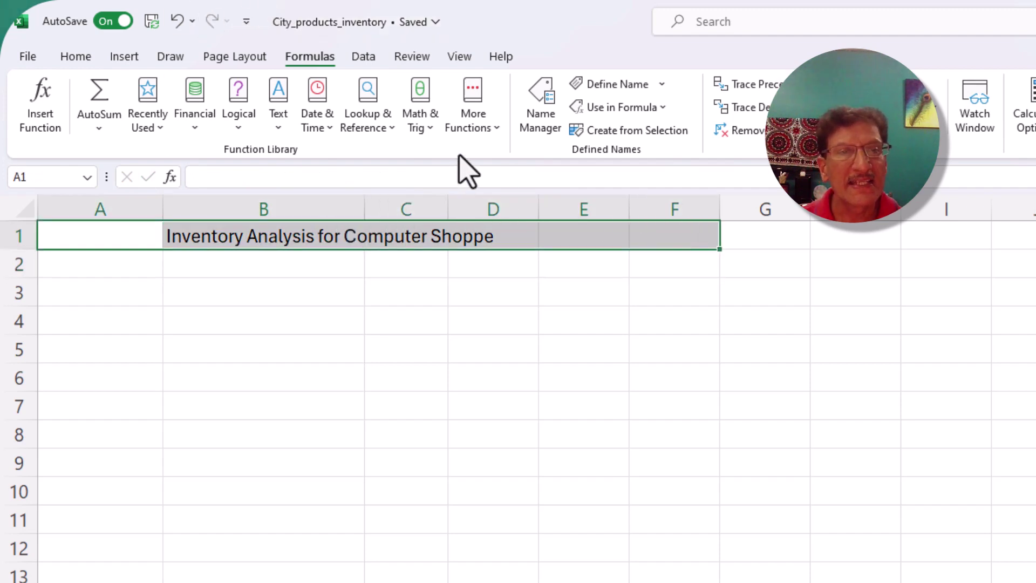
click(74, 62)
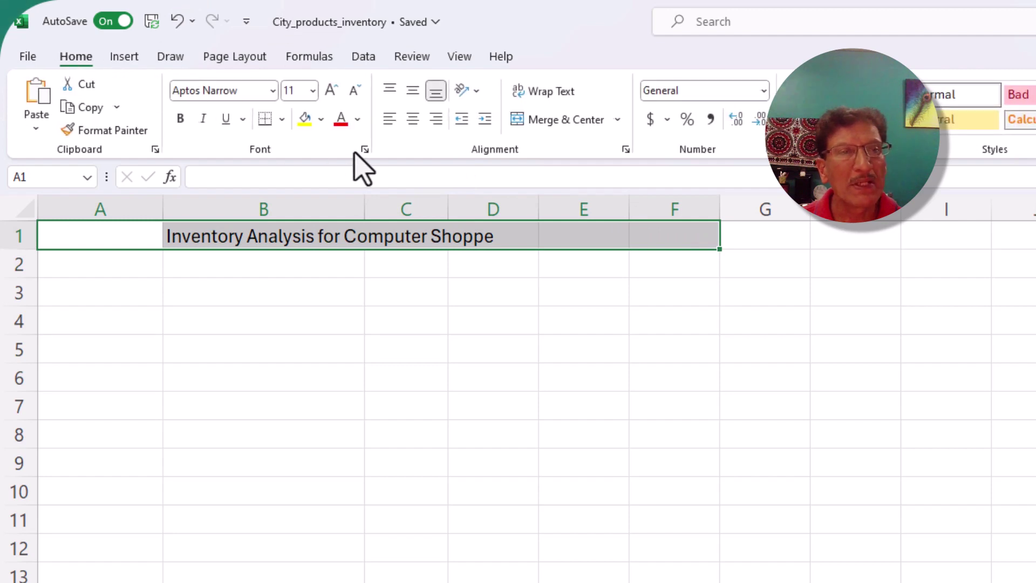
click(541, 120)
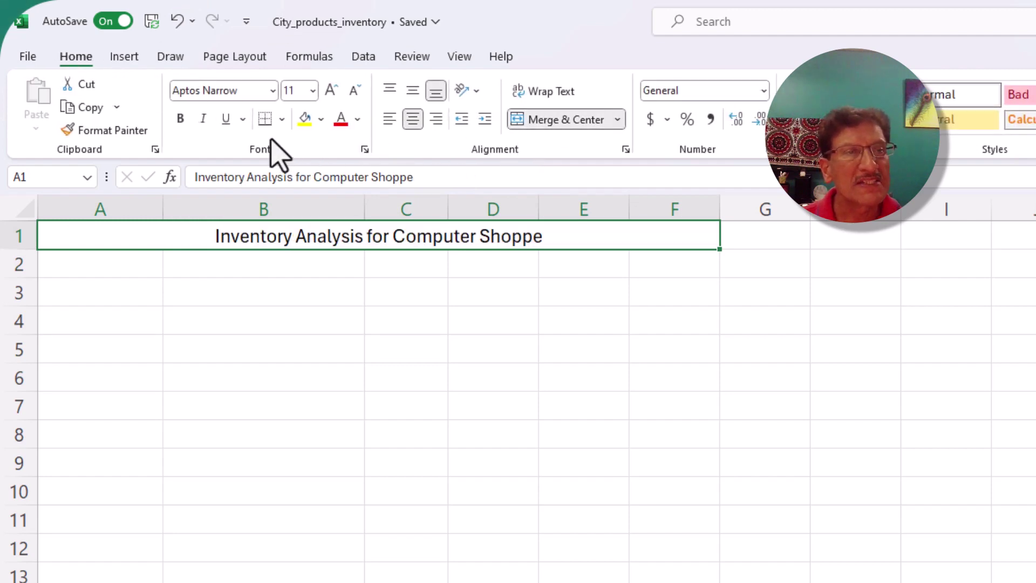
Step: Format the merged title as bold 14-point text in theme purple on a light purple fill
click(181, 117)
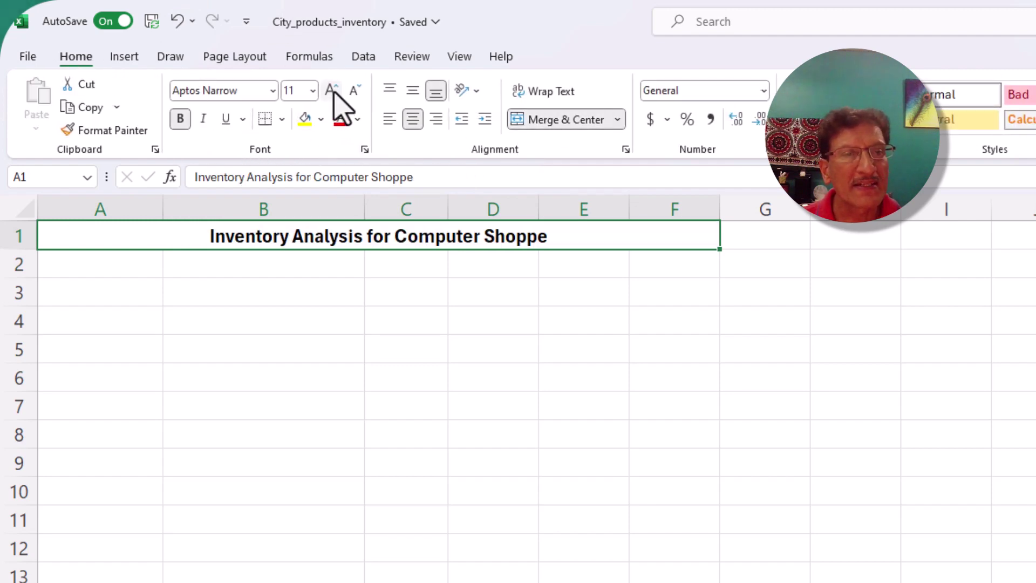
click(331, 90)
click(332, 90)
click(357, 119)
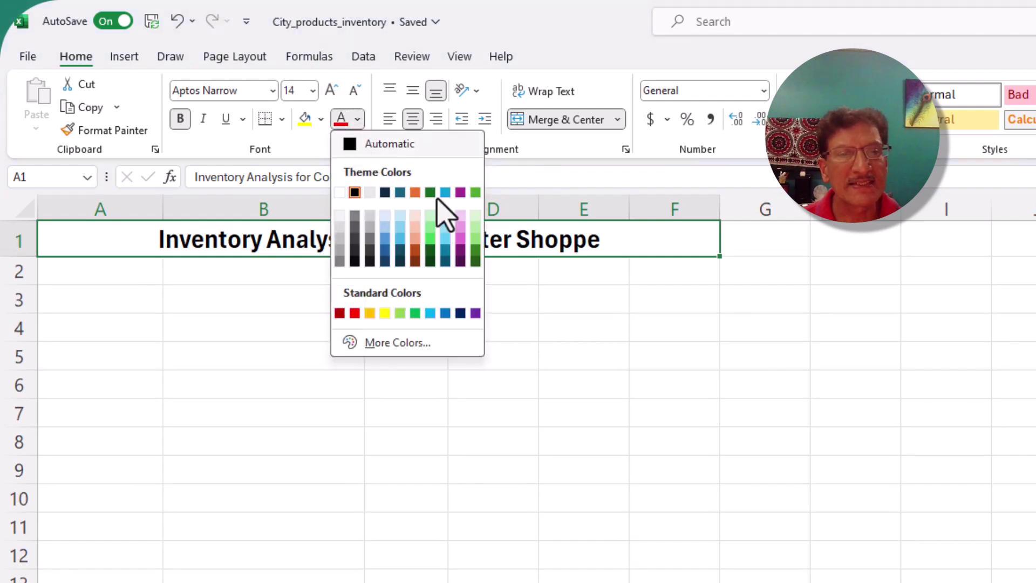
click(460, 192)
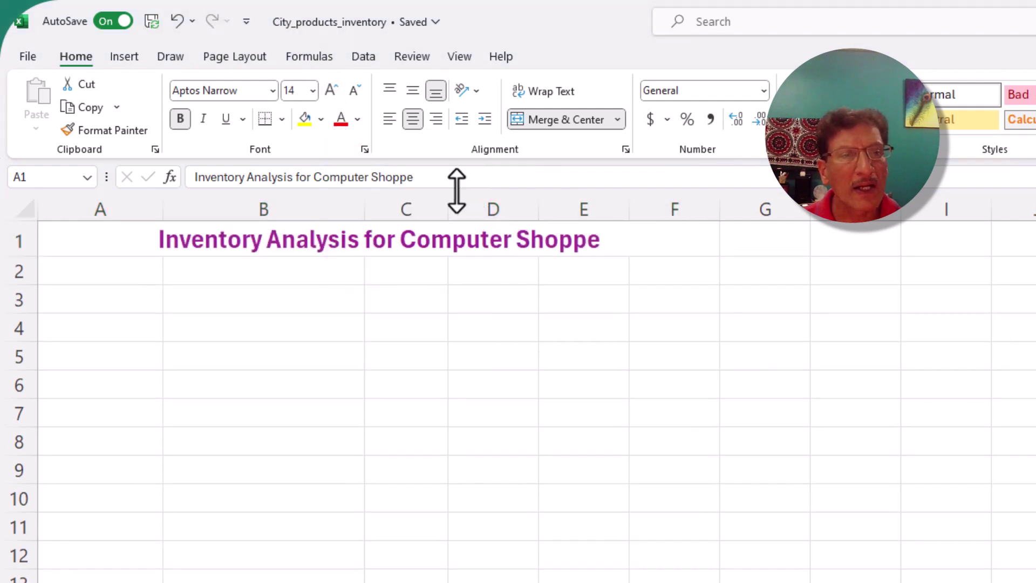
click(321, 119)
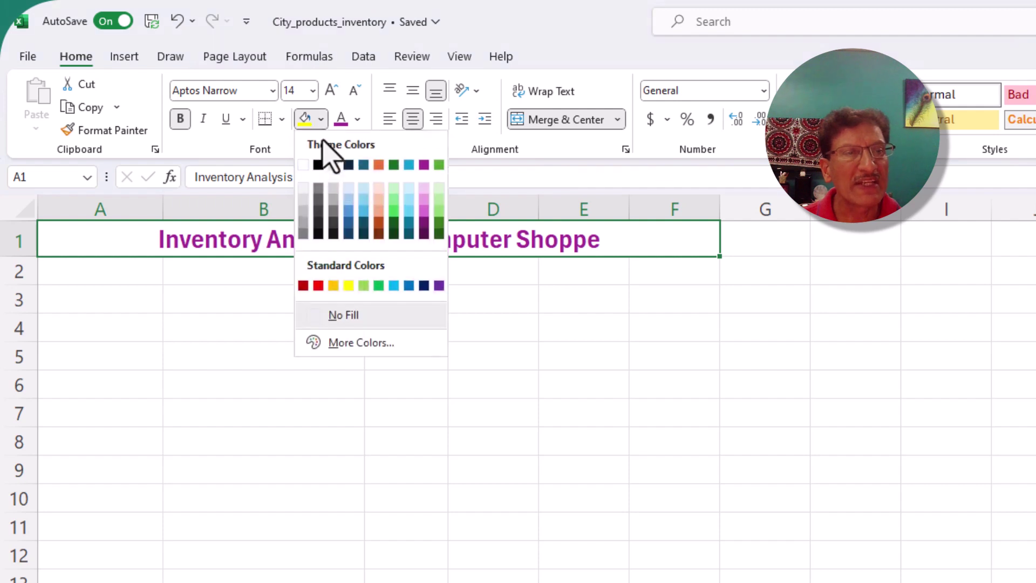
click(424, 190)
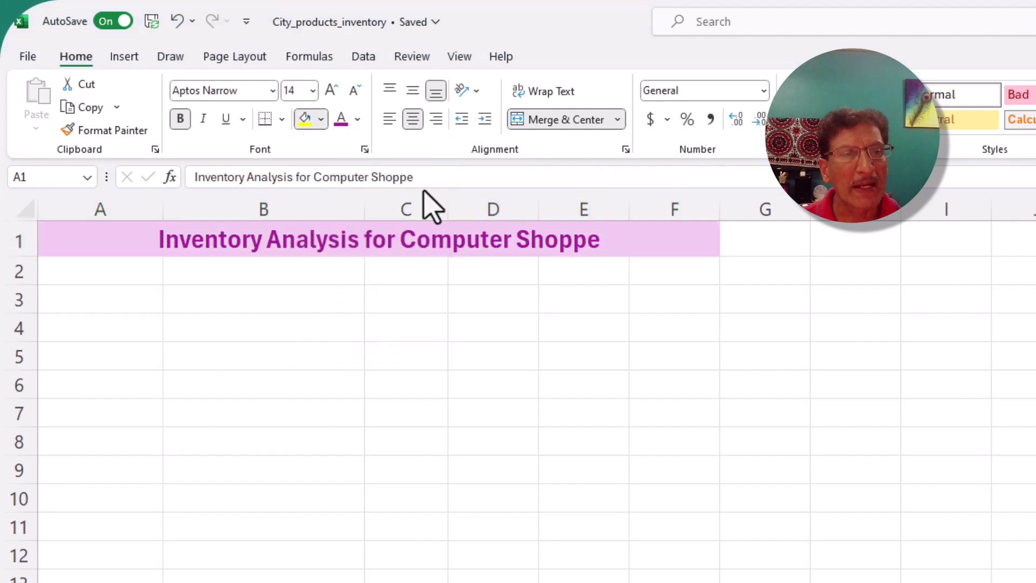
Step: Enter the product name "Mouse" in cell D3
click(287, 300)
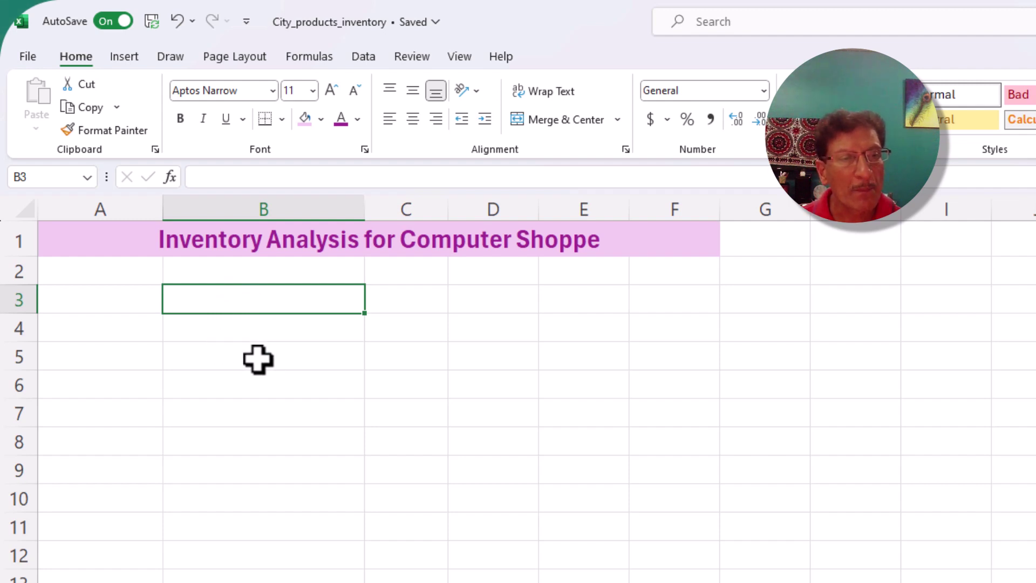
click(197, 358)
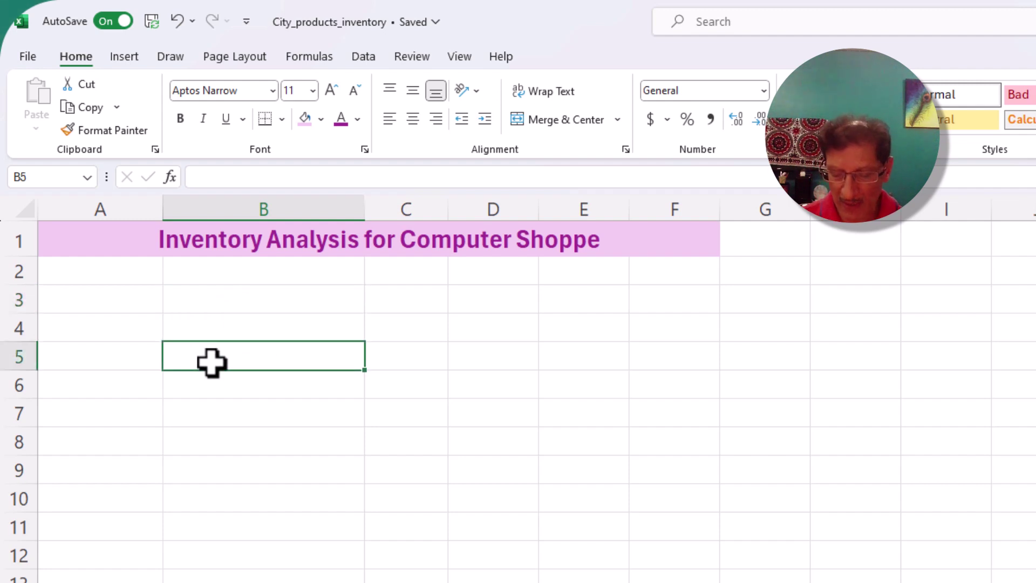
key(Up)
key(Up)
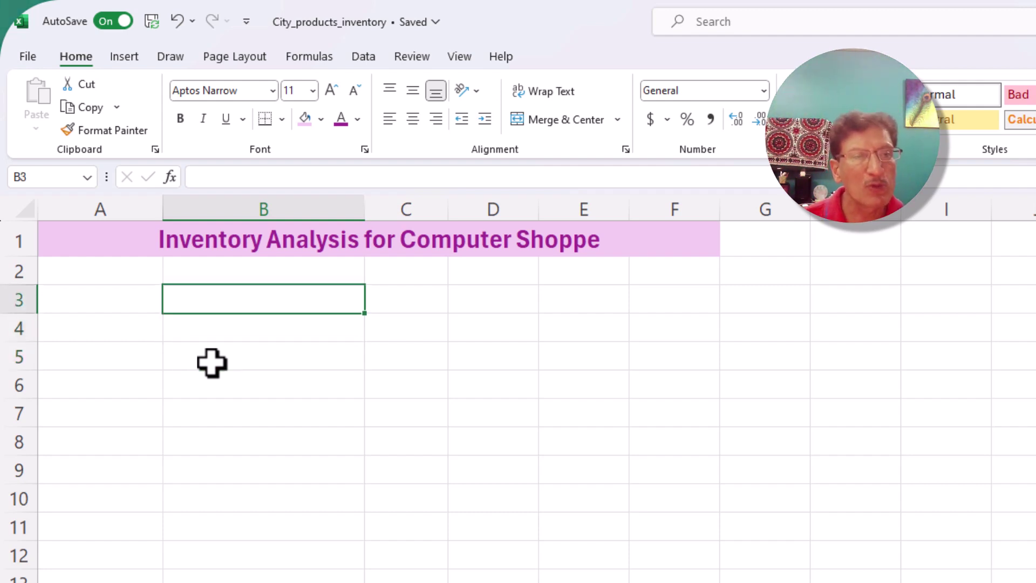
key(Right)
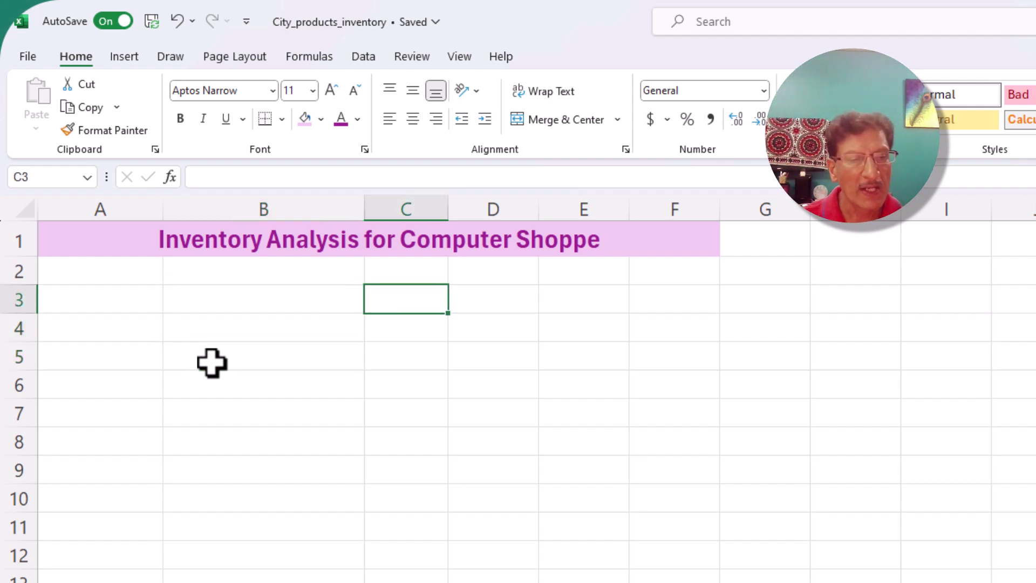
key(Right)
text(Mouse)
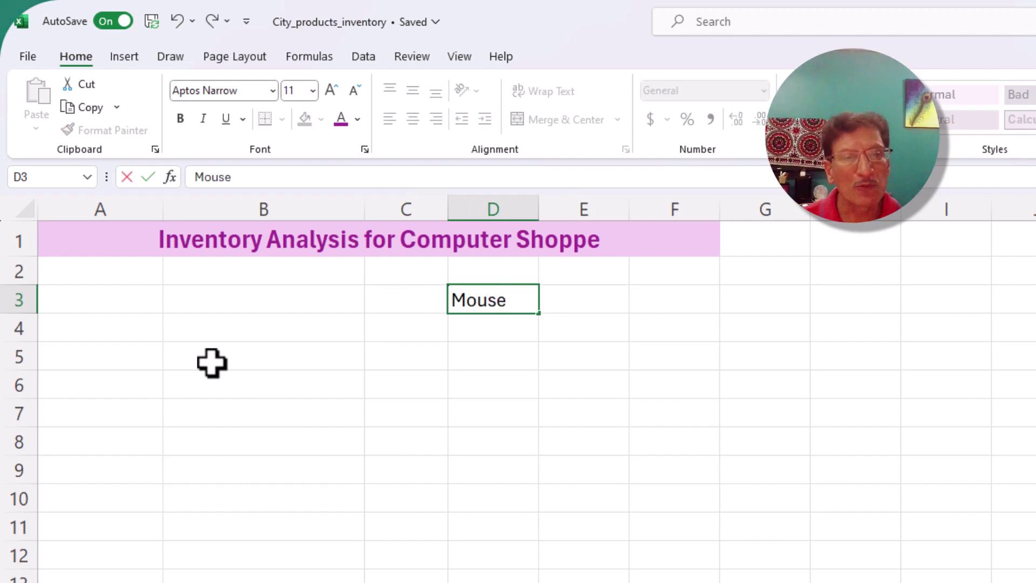
Step: Enter the label "Total Inventory for Mouse" in cell B5
key(Left)
key(Down)
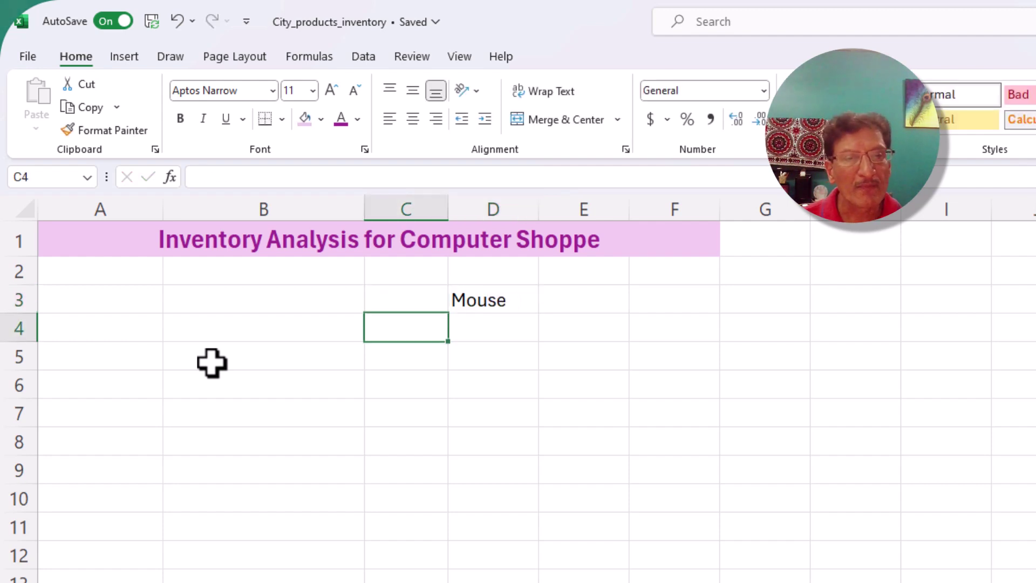
key(Down)
key(Left)
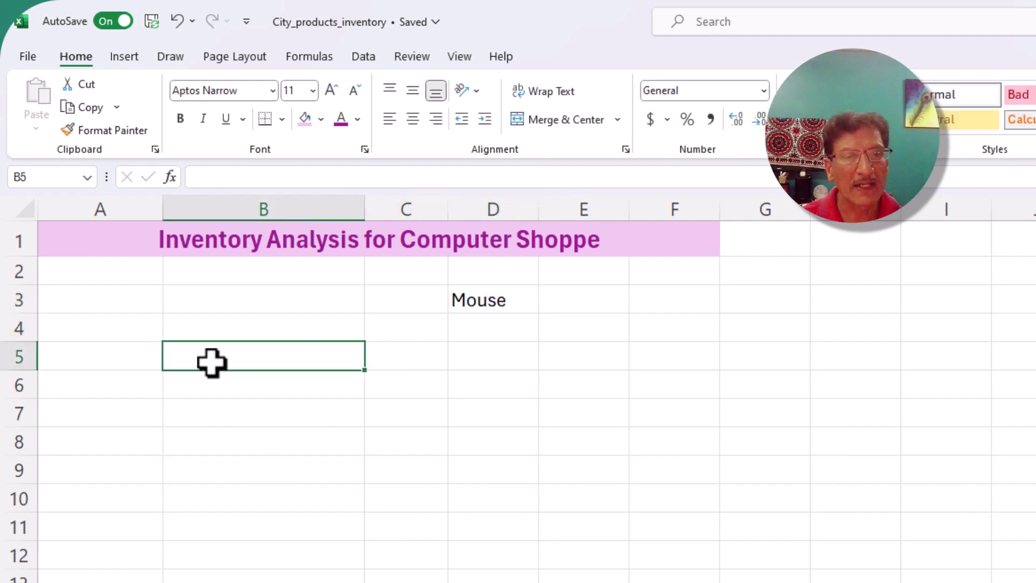
text(TotA)
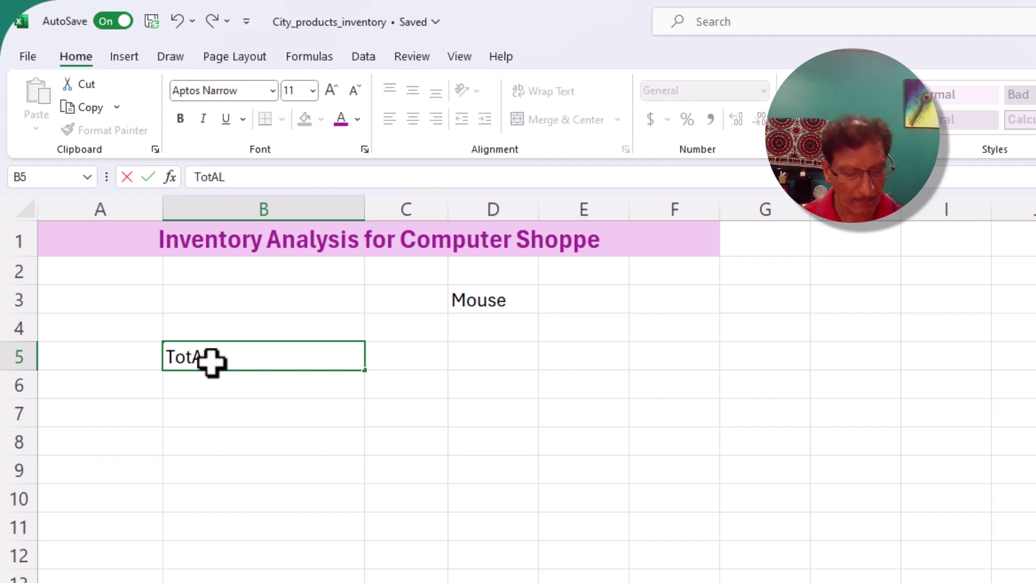
key(BackSpace)
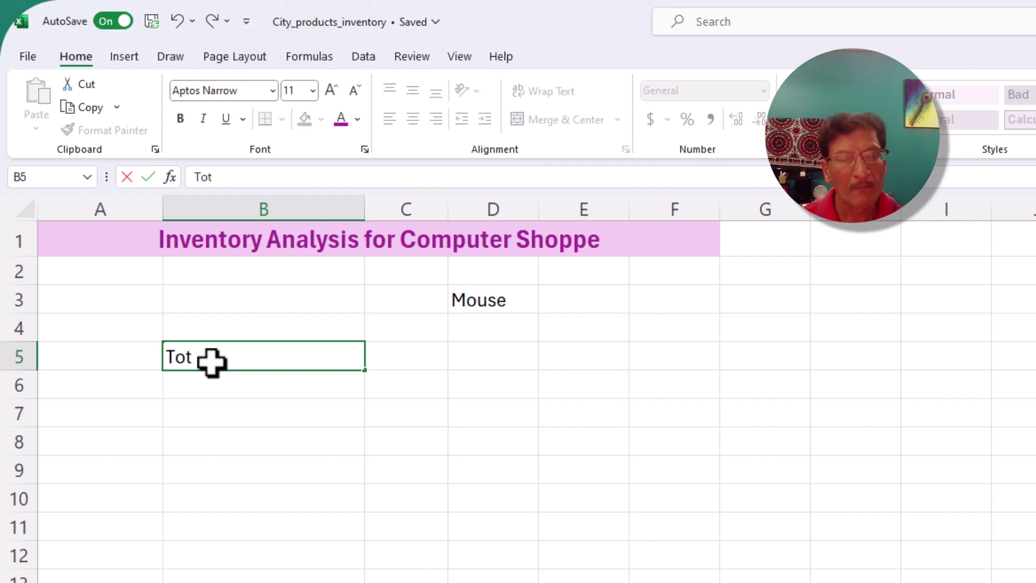
text(al Inventory for )
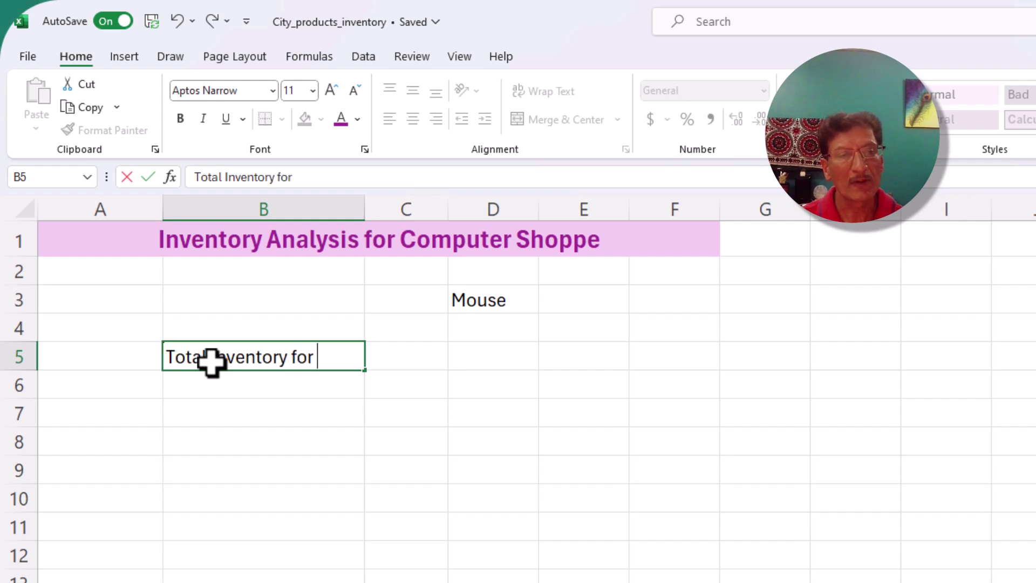
text(Mouse)
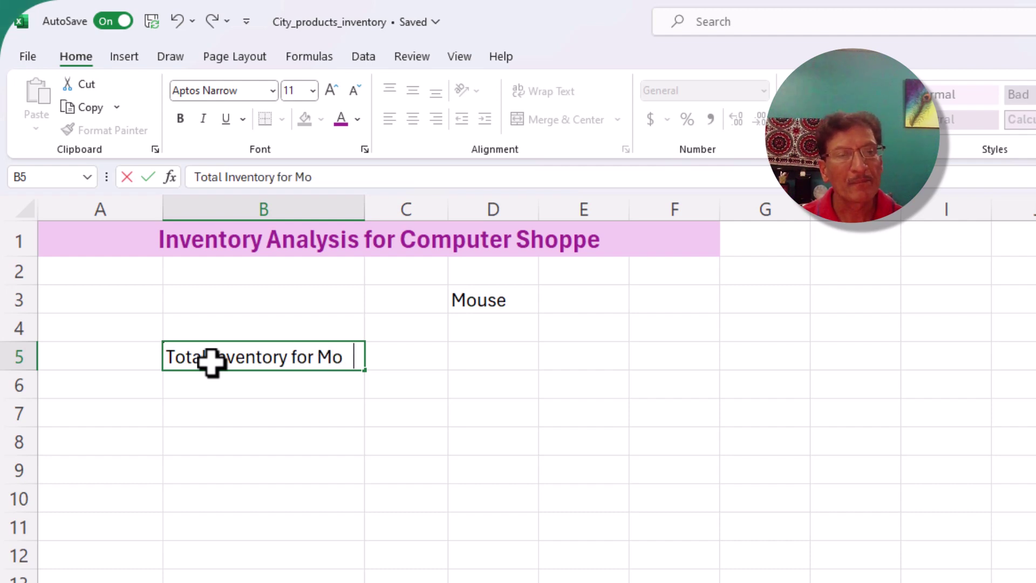
key(Tab)
Step: Begin a SUMIF formula in cell D5 with the named range Product as its range argument
key(Tab)
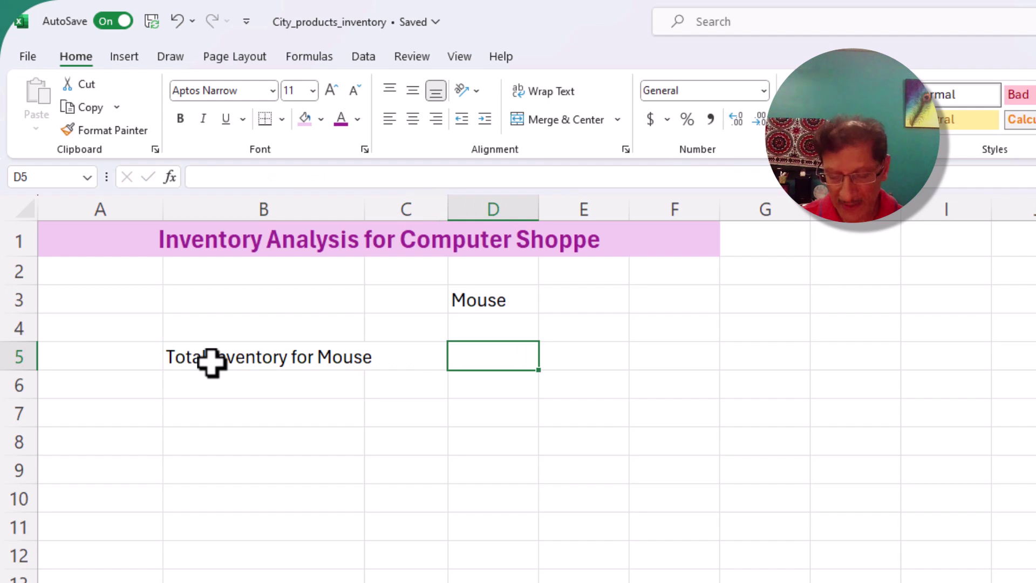
text(=)
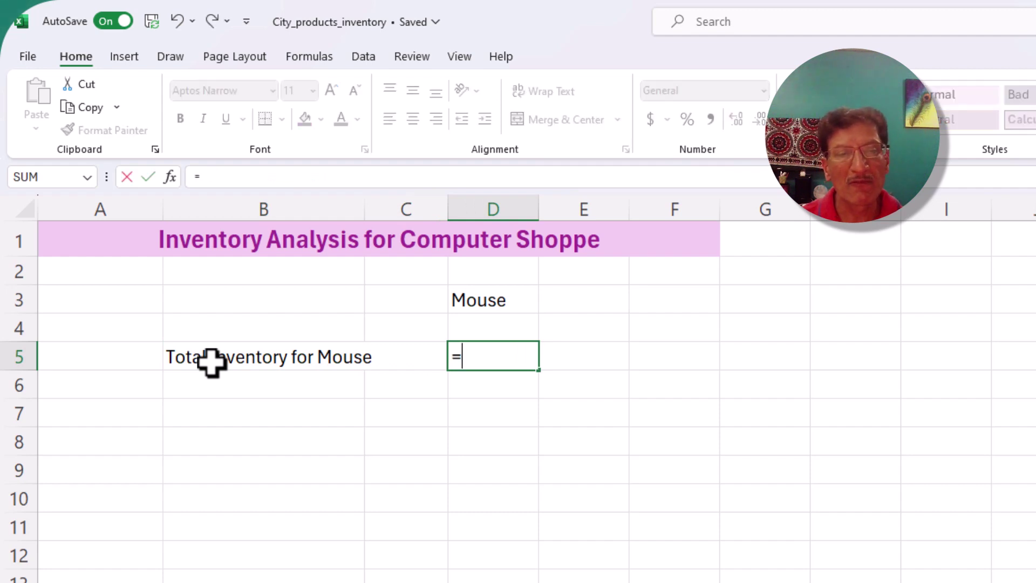
text(sumif)
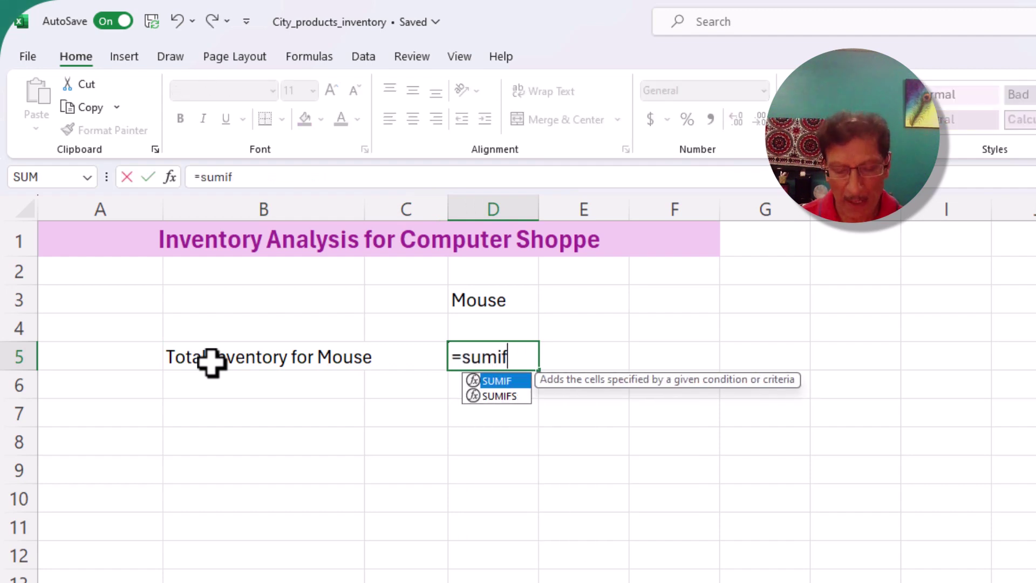
text(()
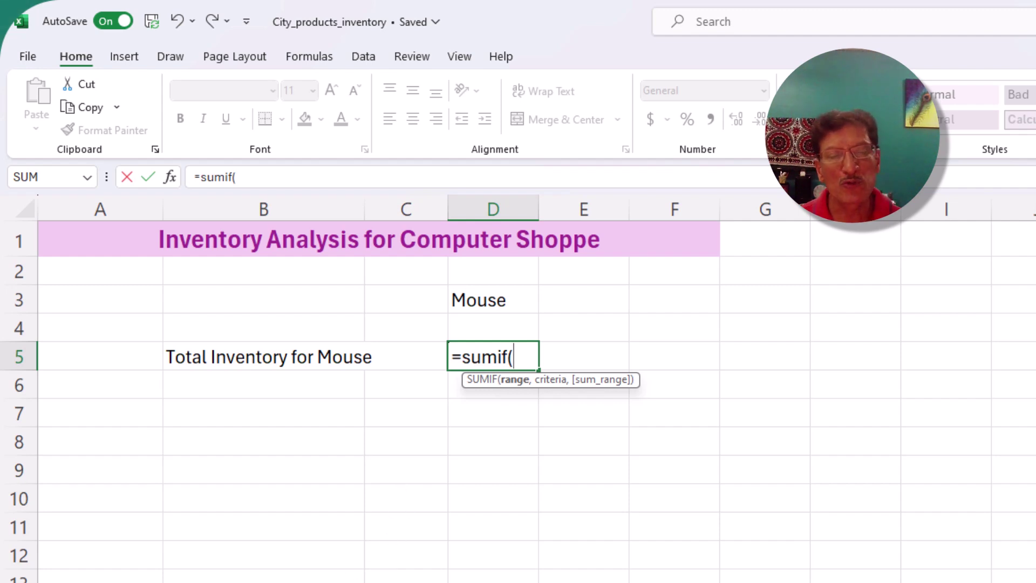
text(B16:B18)
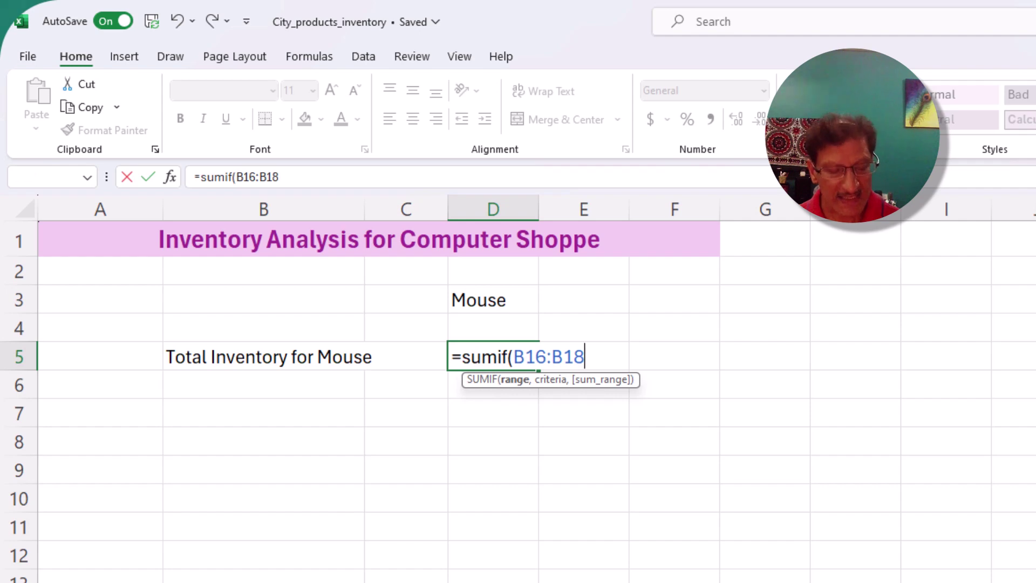
drag(263, 582, 263, 582)
scroll(345, 527, up, 7)
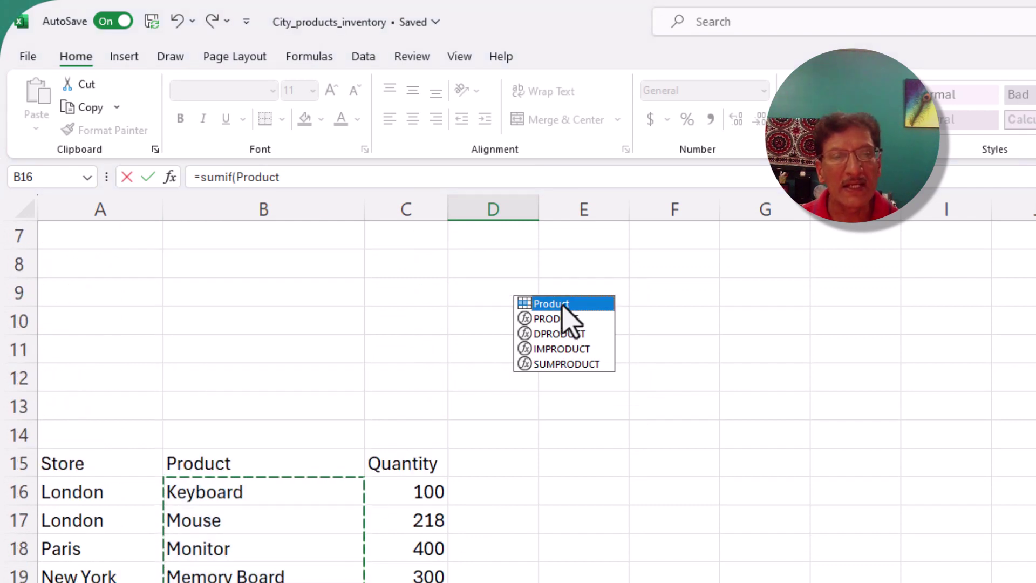
double_click(564, 318)
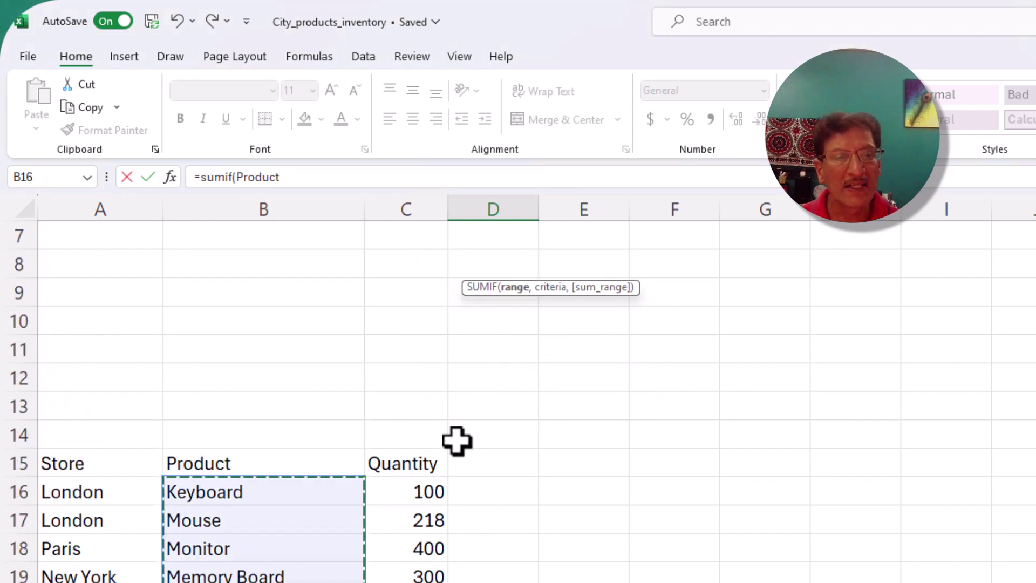
Step: Complete the SUMIF formula in D5 with the criterion "Mouse" and the named range Quantity as the sum range
scroll(460, 418, up, 2)
text(,)
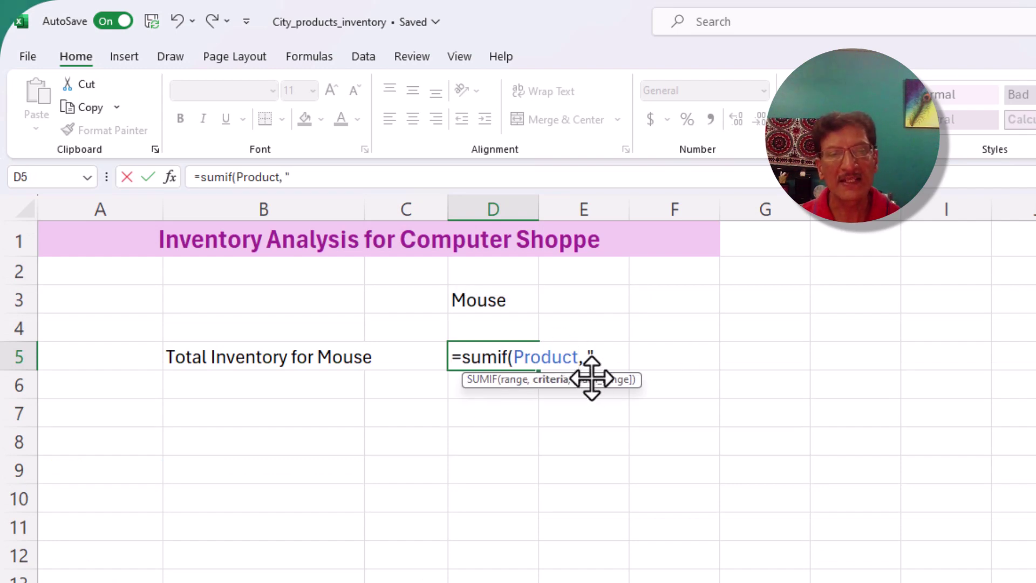
text( "Mouse")
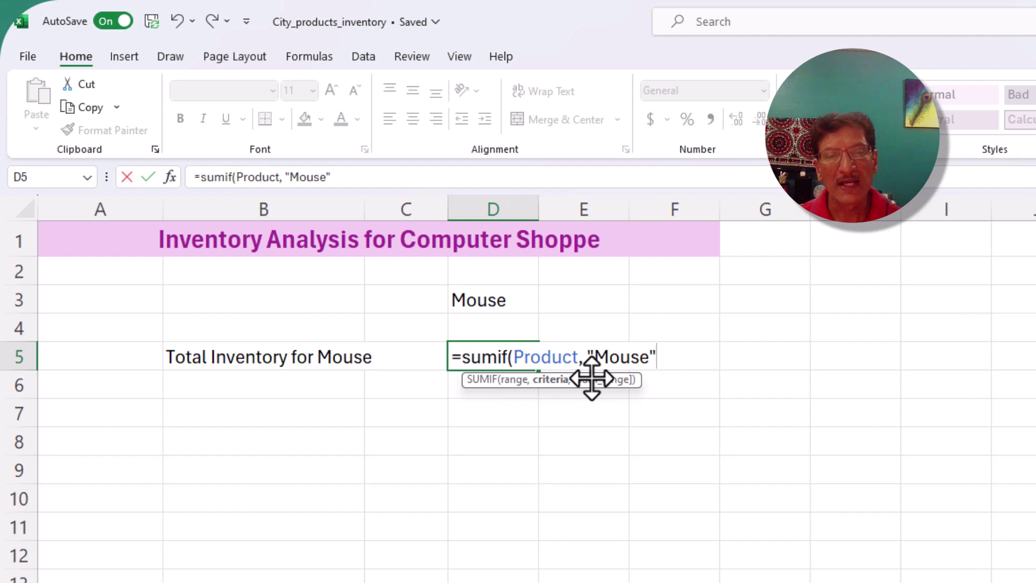
text(, Quantity)
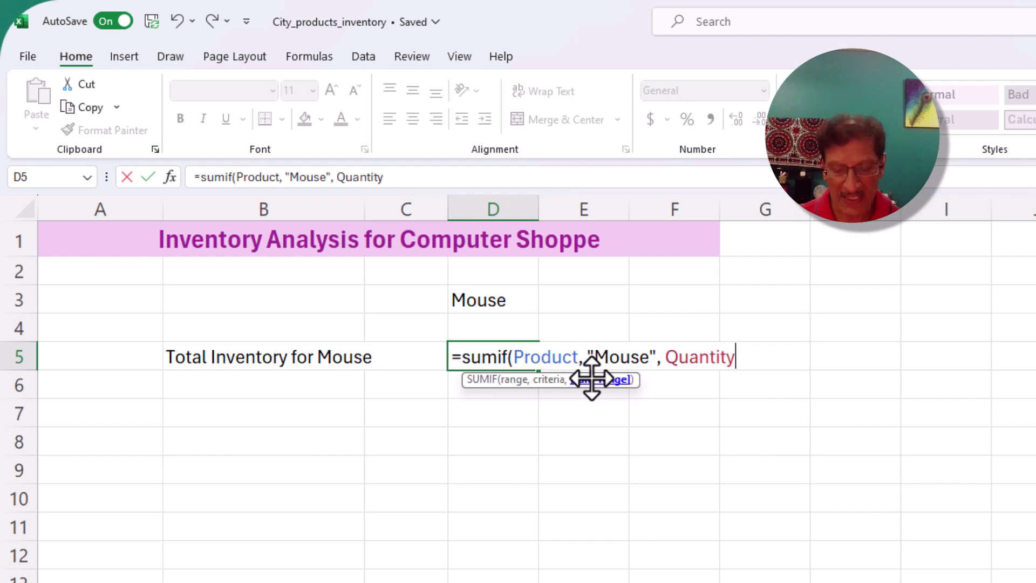
text())
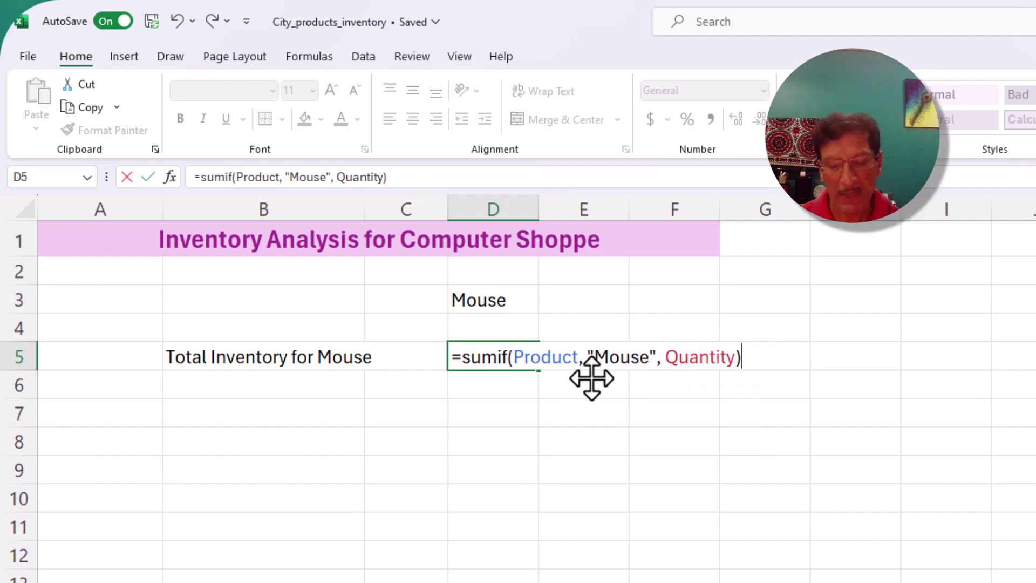
key(Return)
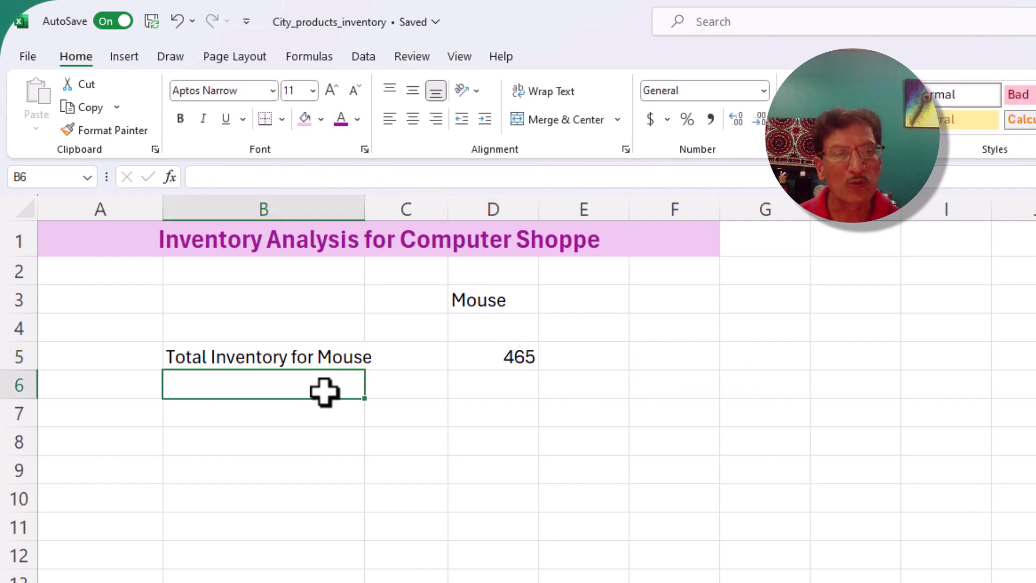
Step: Shorten the label in cell B5 to "Total Qty for Mouse"
click(311, 362)
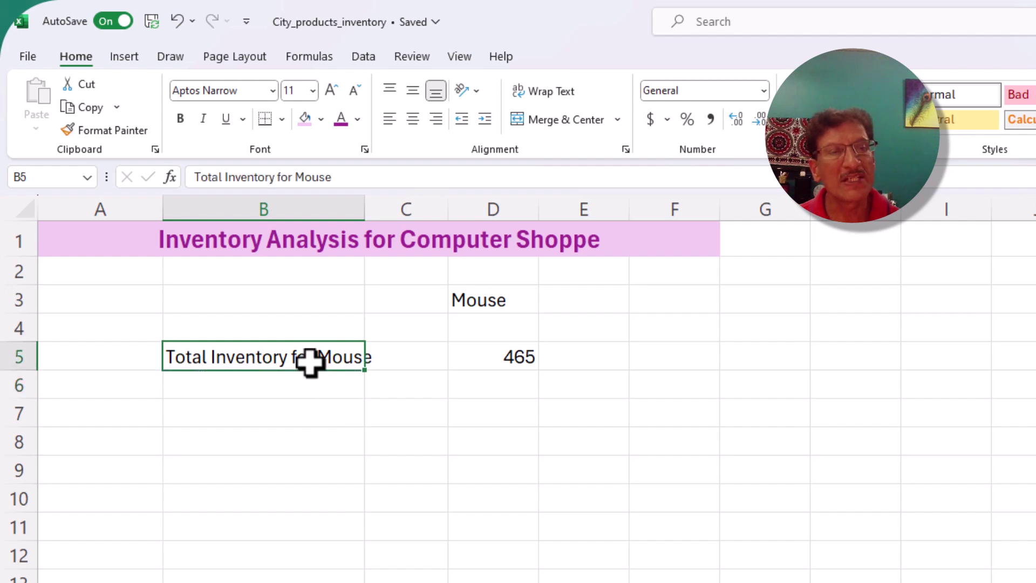
double_click(259, 177)
text(Qt)
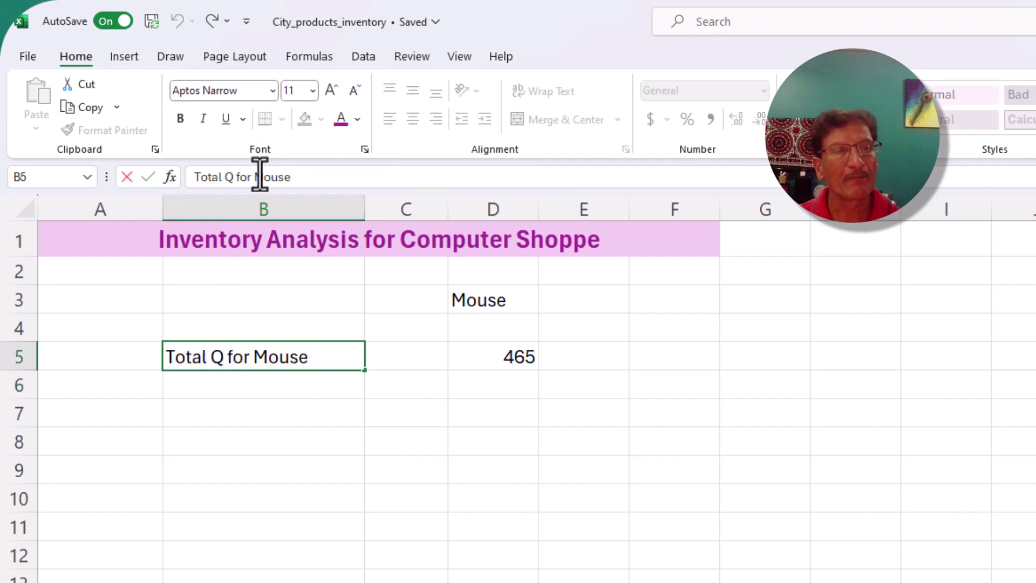
text(y)
key(Return)
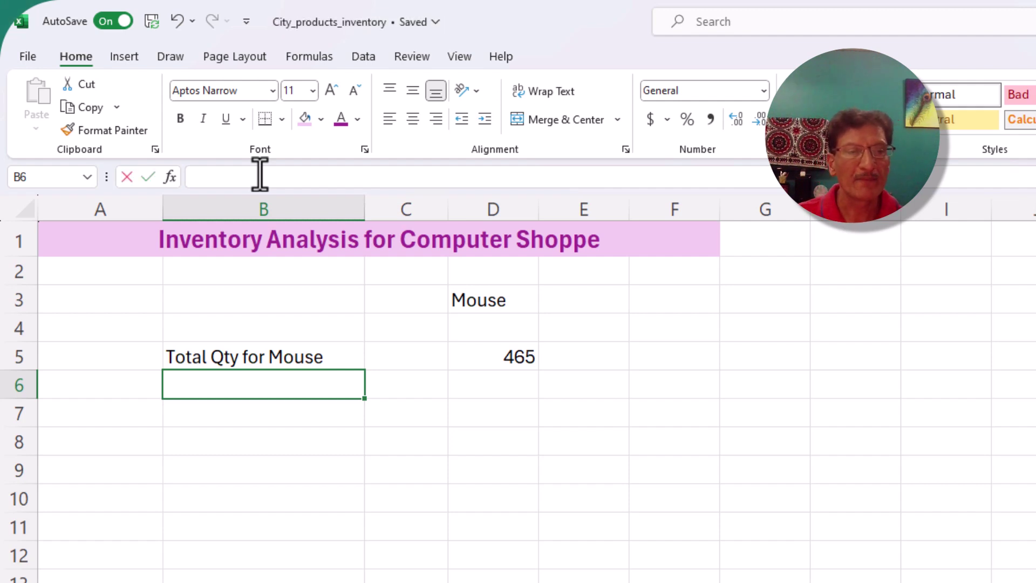
Step: Enter the label "Num of Locations" in cell B6
text(Num of Locat)
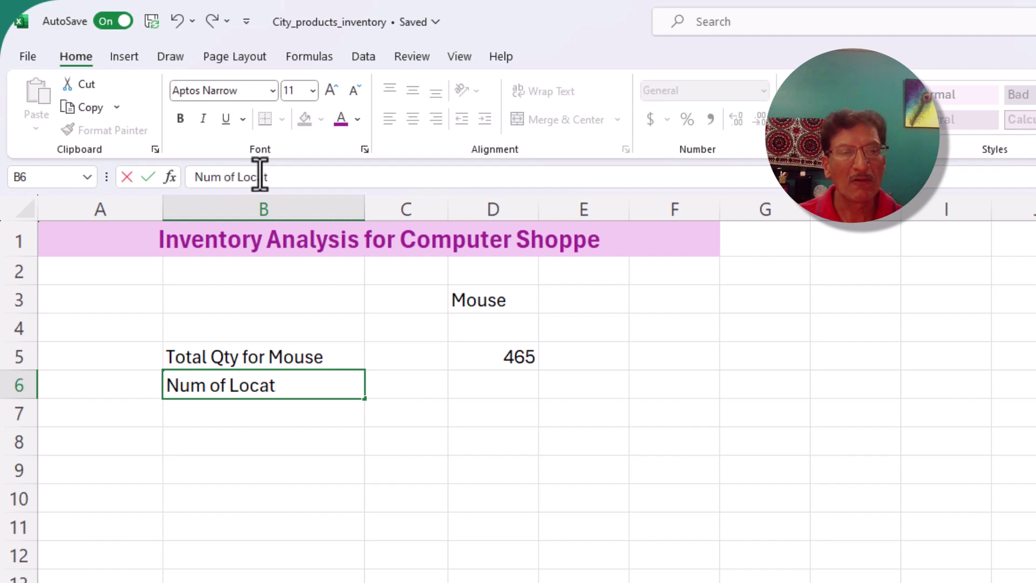
text(ions)
key(Tab)
key(Tab)
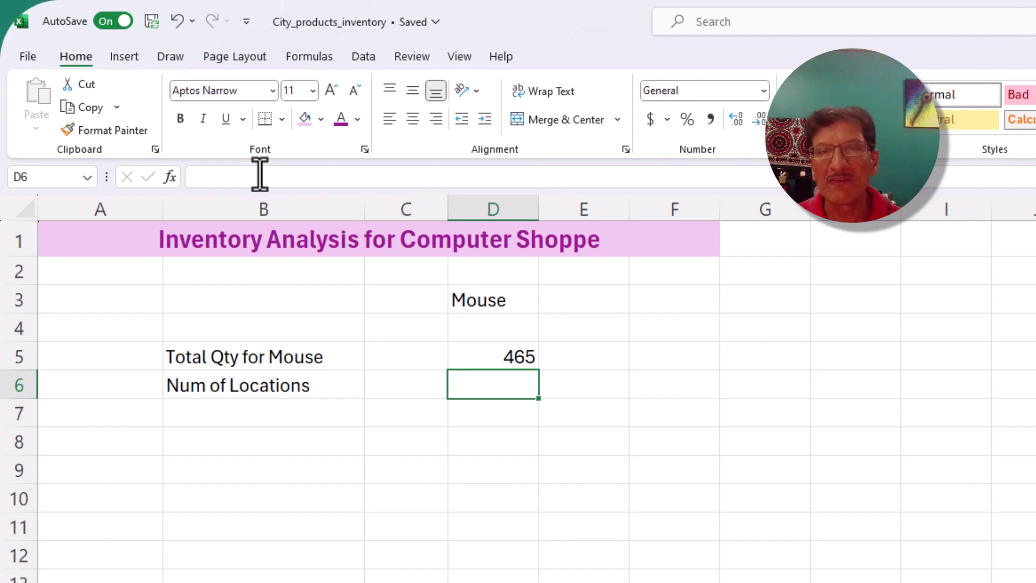
Step: Enter a COUNTIF formula in cell D6 that counts "mouse" in the named range Product
text(=)
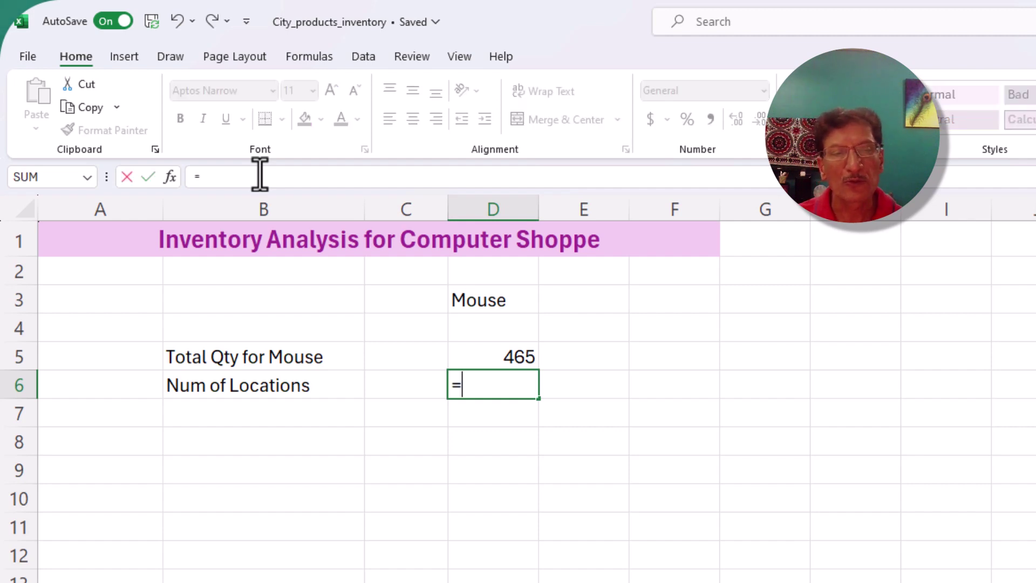
text(countif)
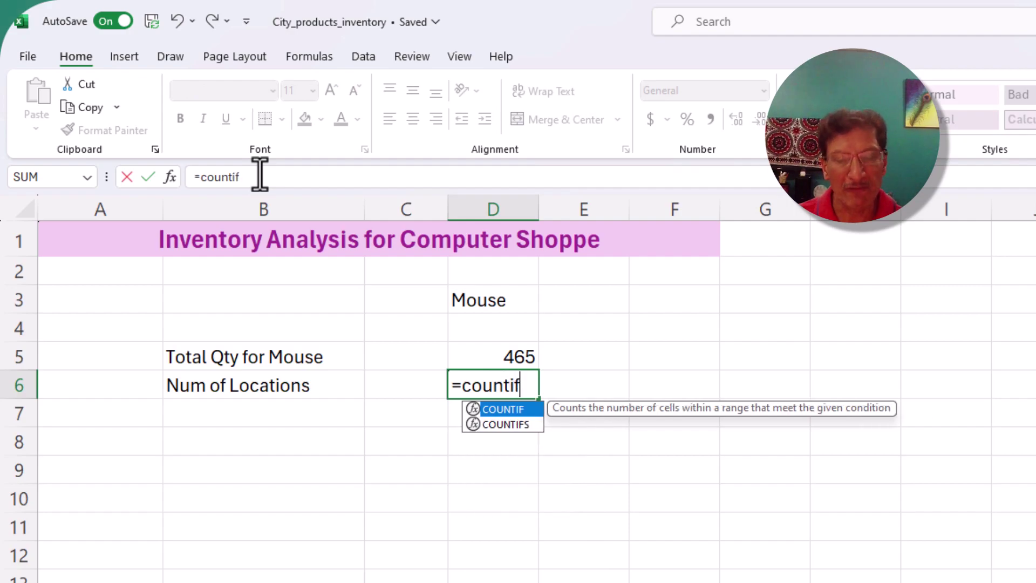
text(()
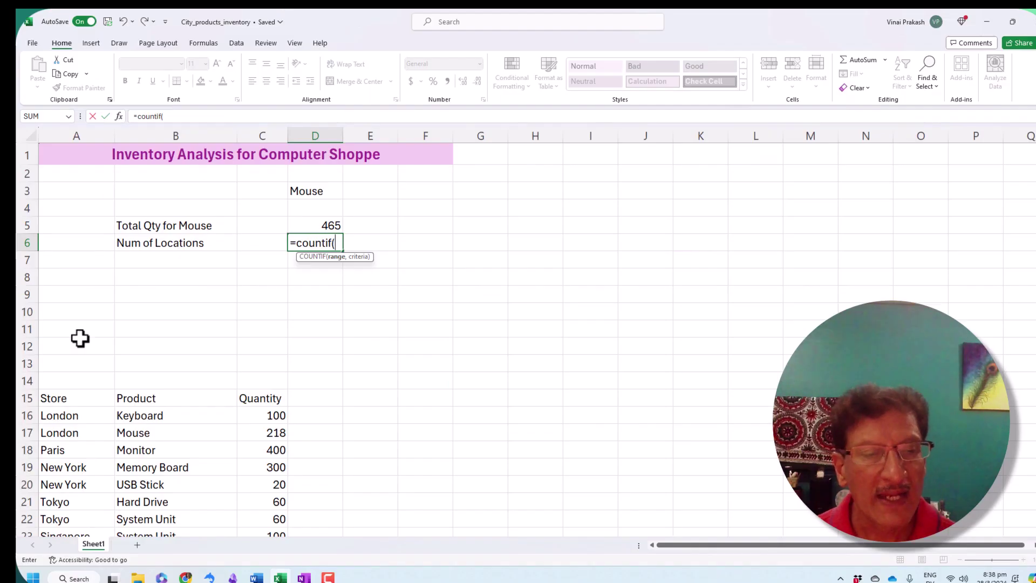
click(135, 414)
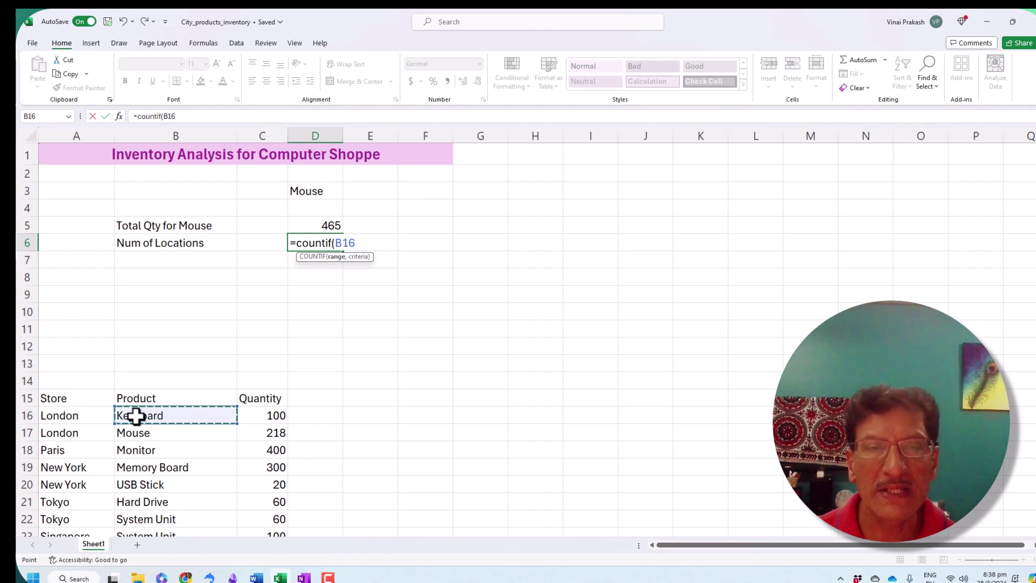
key(ctrl+shift+Down)
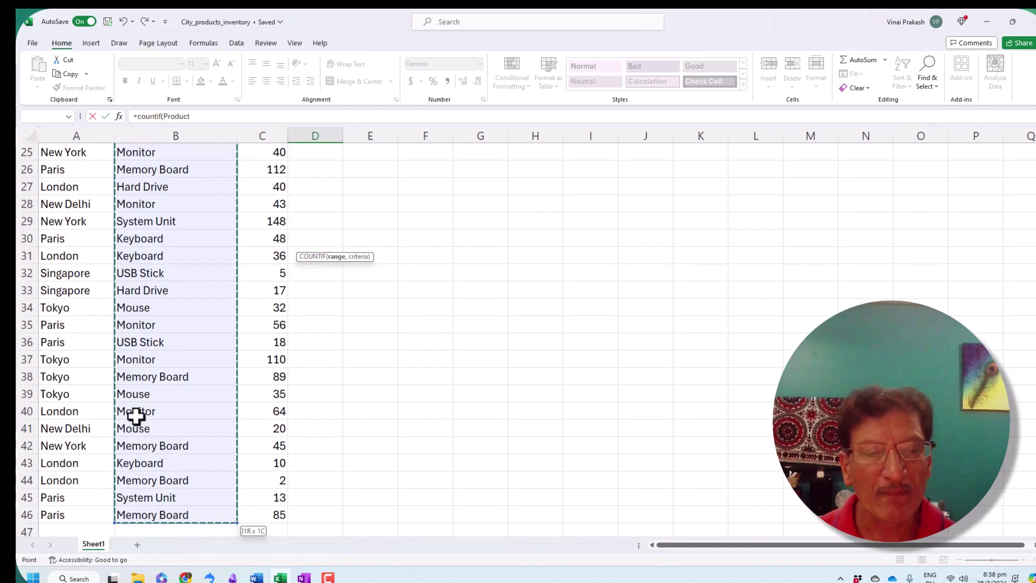
scroll(399, 349, up, 6)
scroll(399, 348, up, 2)
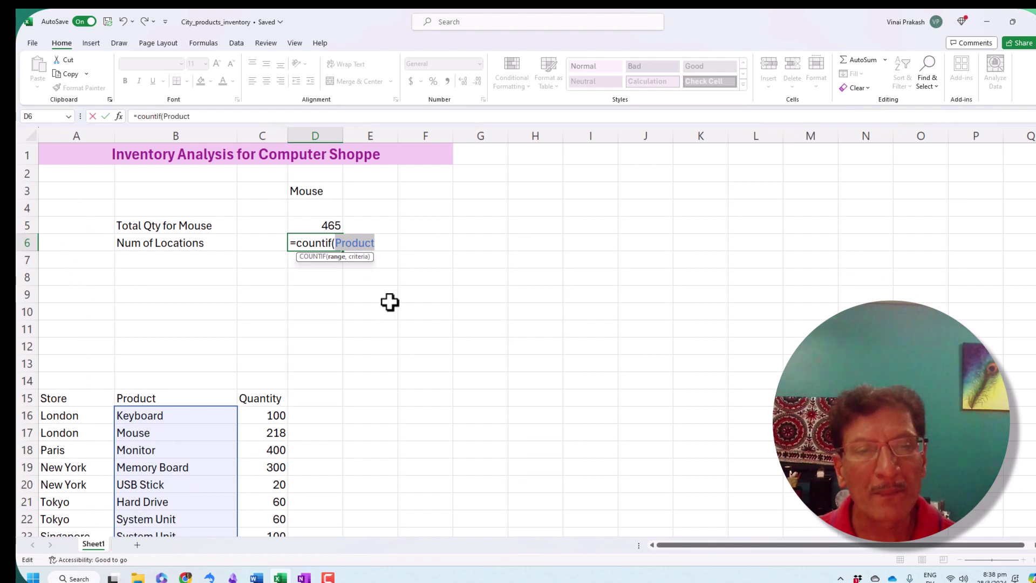
text(,)
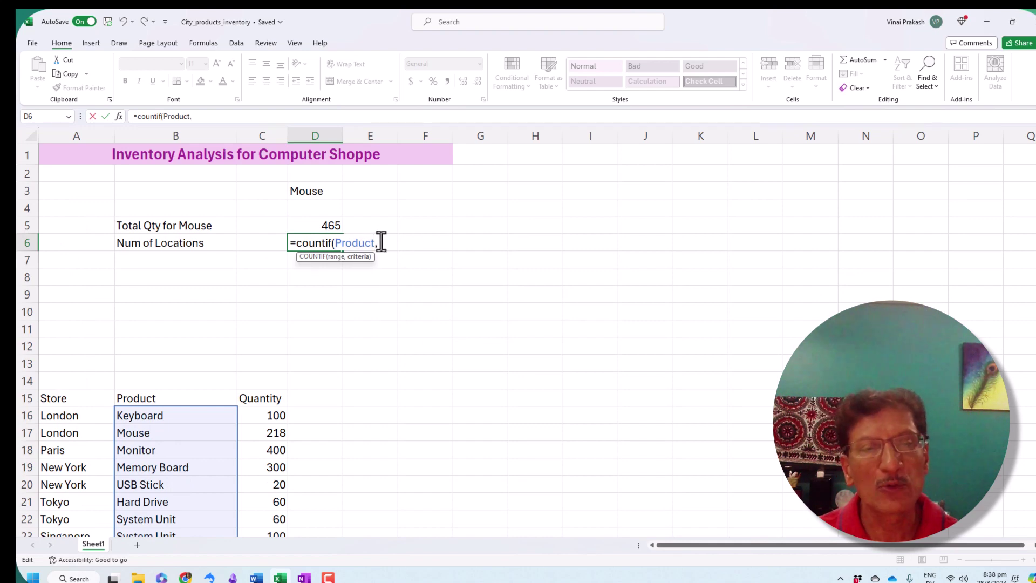
text( "mouse")
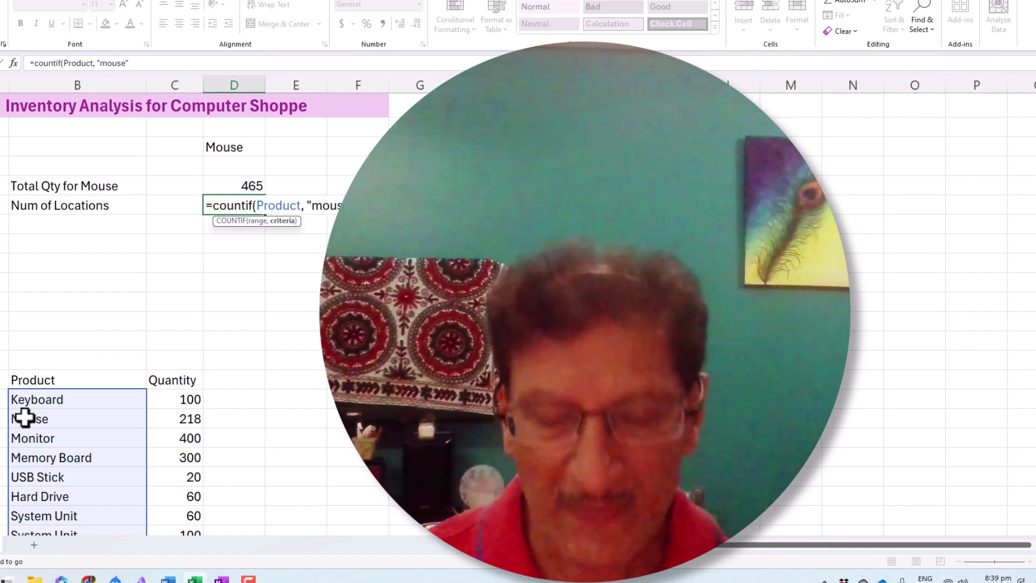
text())
key(Return)
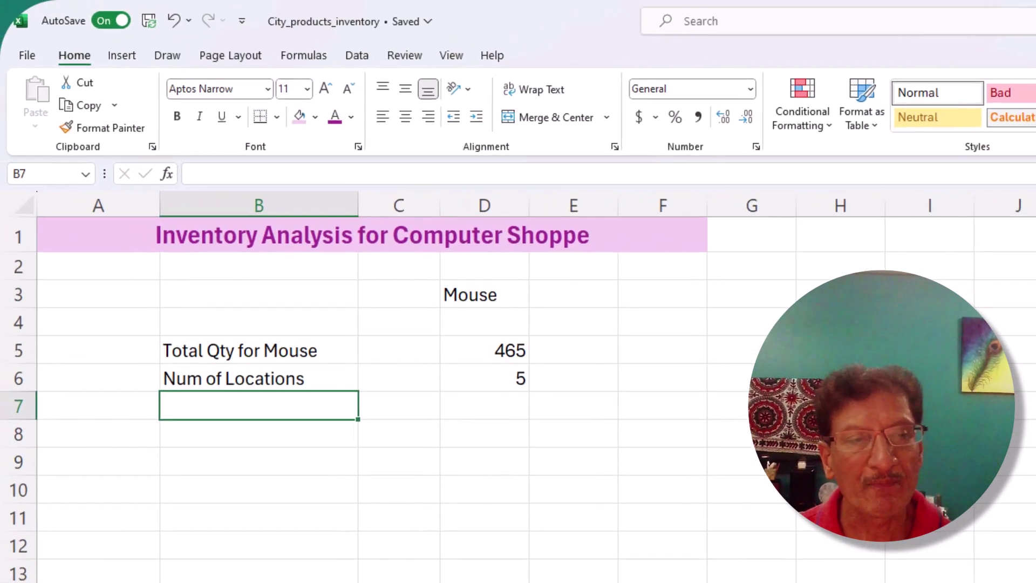
Step: Enter the label "Avg Qty of Mouse" in cell B7
text(Avg)
key(BackSpace)
key(BackSpace)
key(BackSpace)
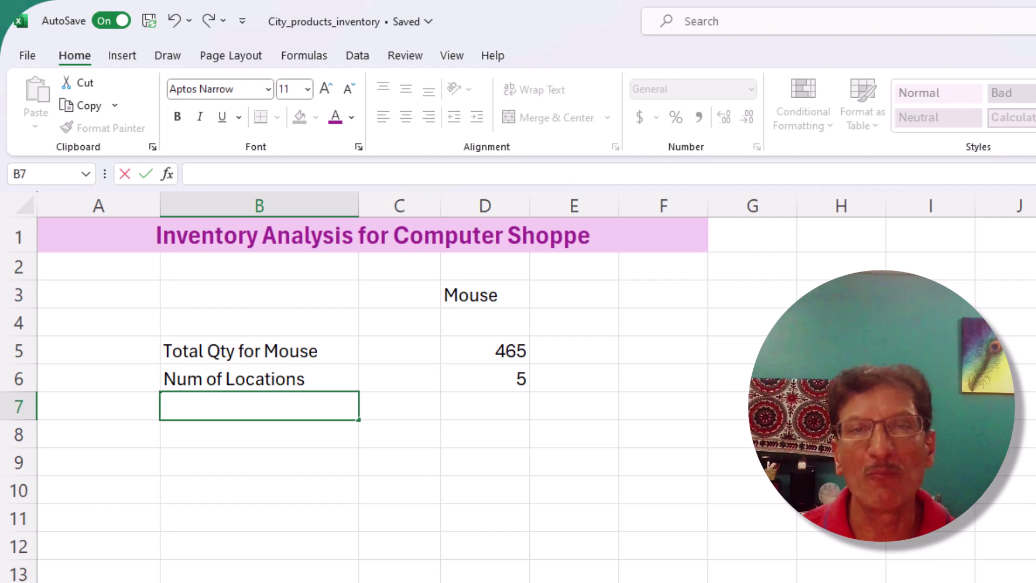
text(Avg Qty of Mouse)
key(Tab)
key(Tab)
Step: Enter an AVERAGEIF formula in cell D7 with range Product, criterion "mouse" and average range Quantity
text(=)
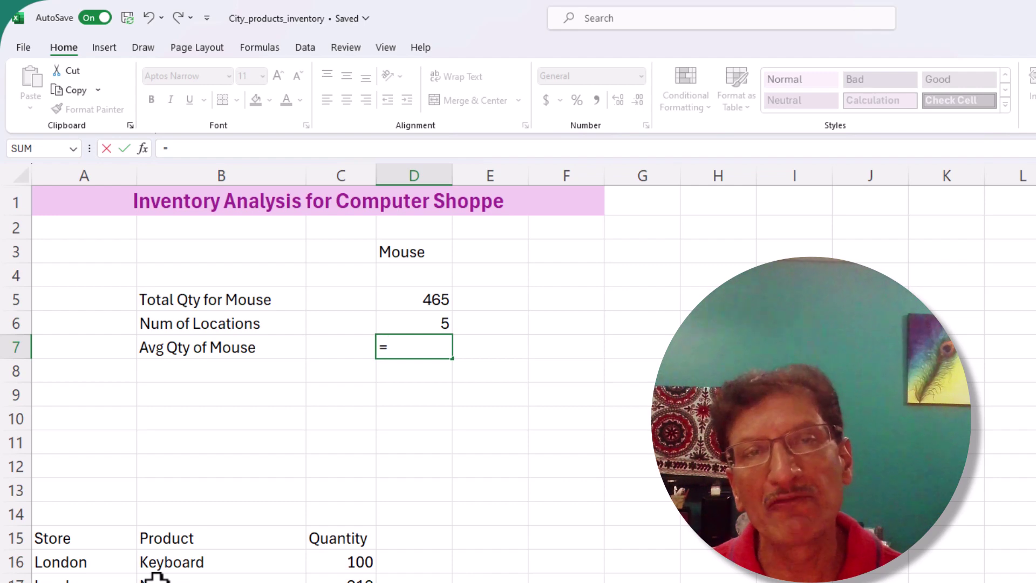
text(Average)
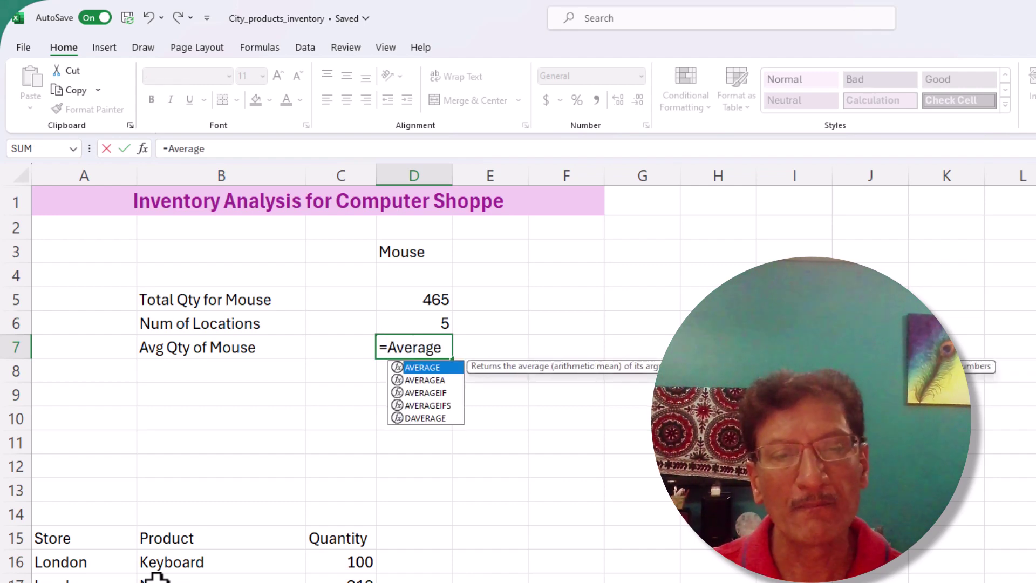
text(if()
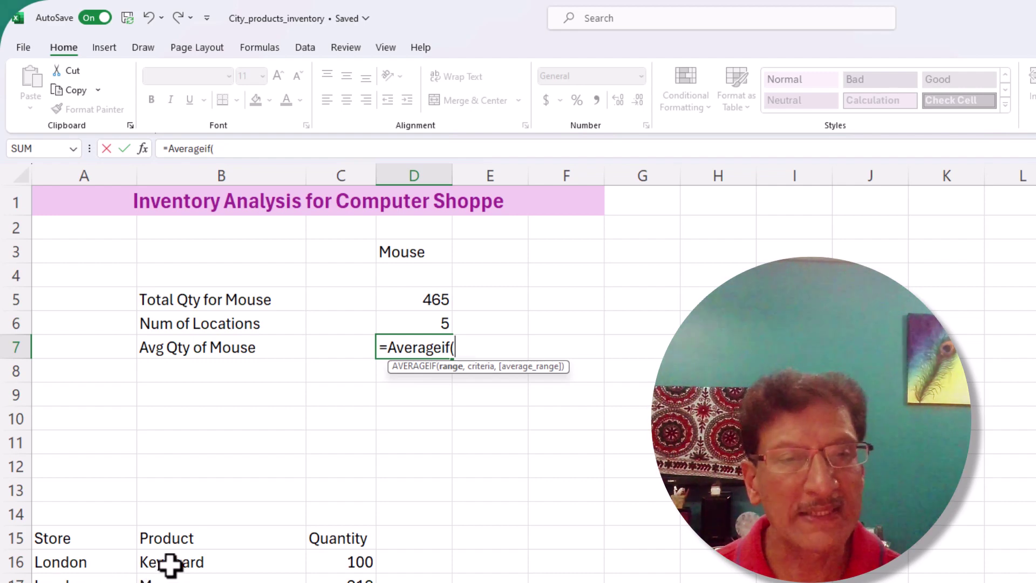
text(product)
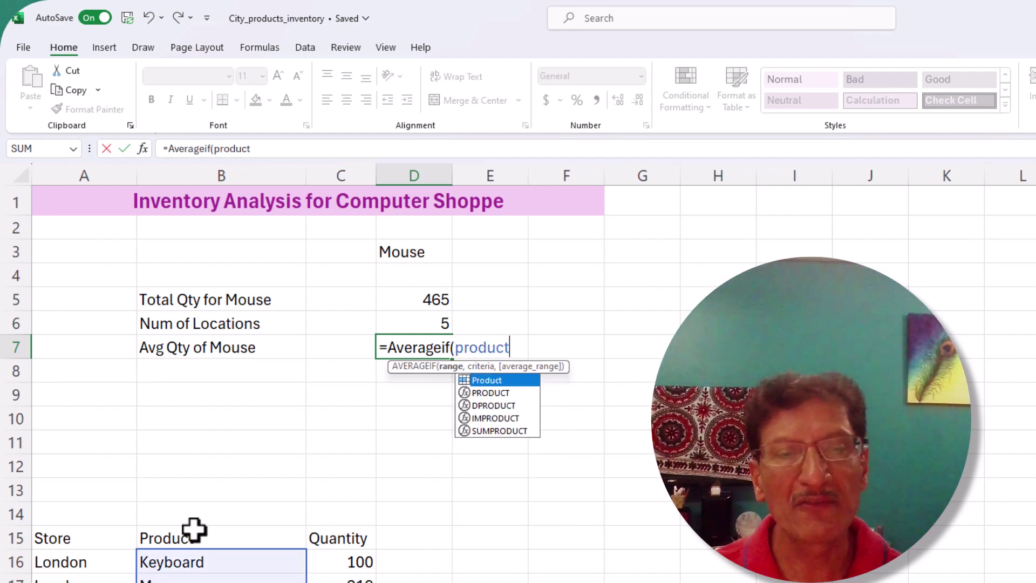
text(, ")
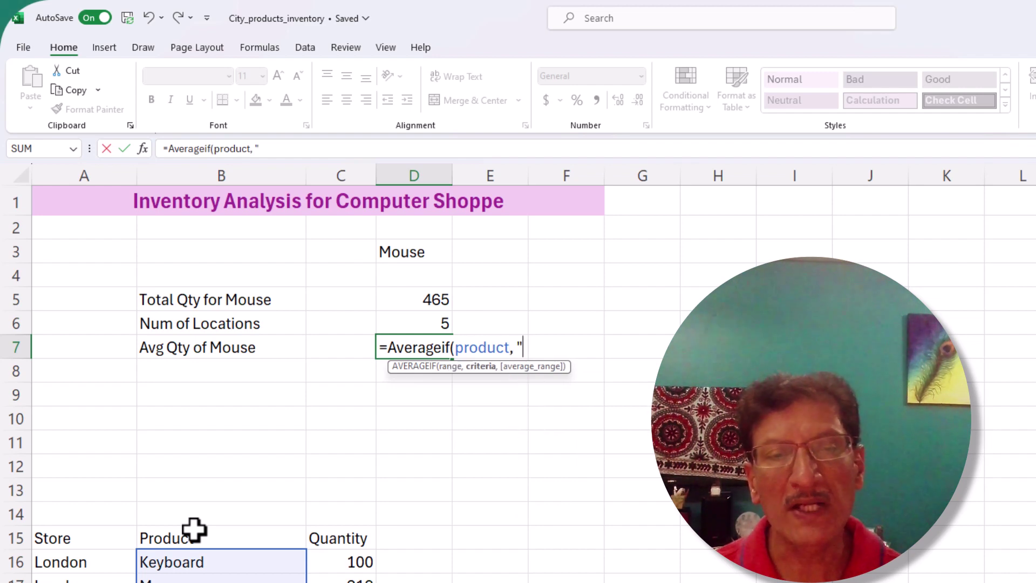
text(mouse",)
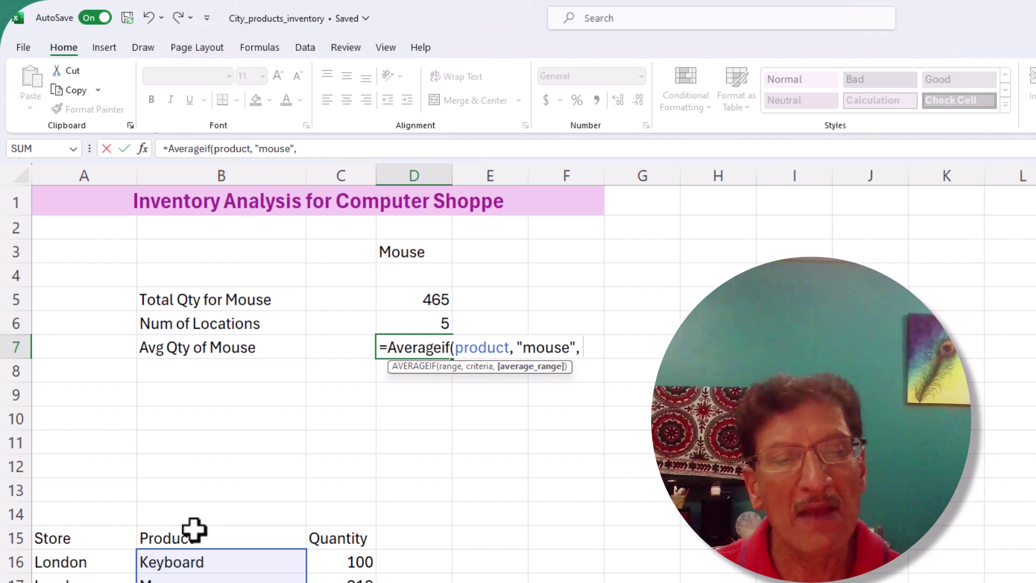
text( qu)
key(Tab)
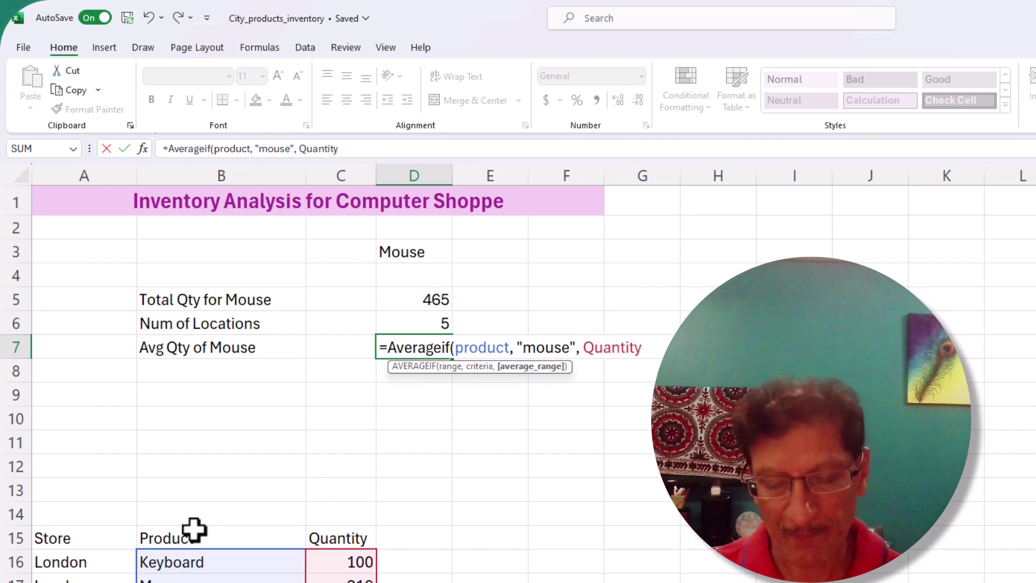
text())
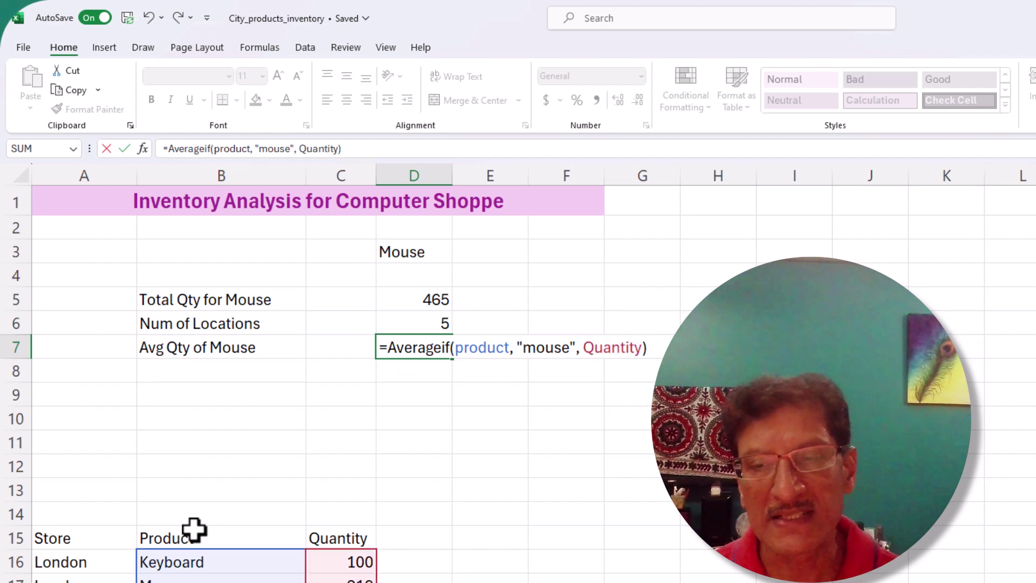
key(Return)
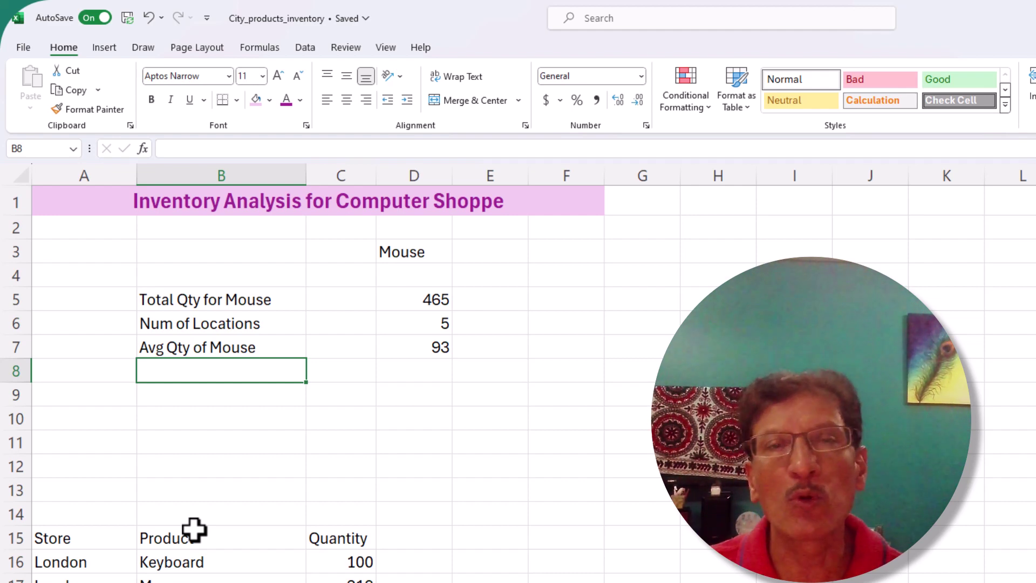
Step: Enter the label "Min Qty of Mouse" in cell B8
text(Min )
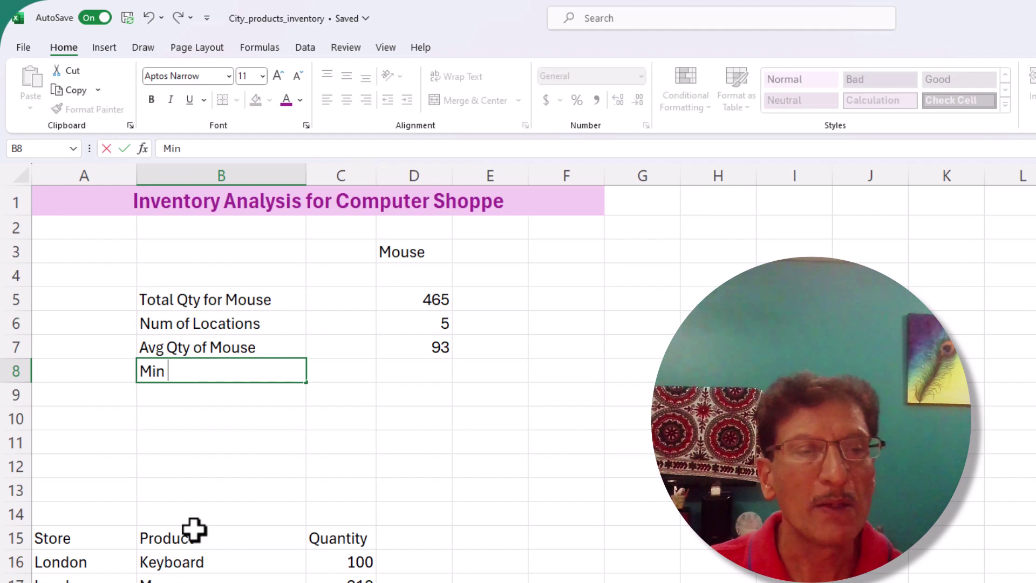
text(Qty of Mouse)
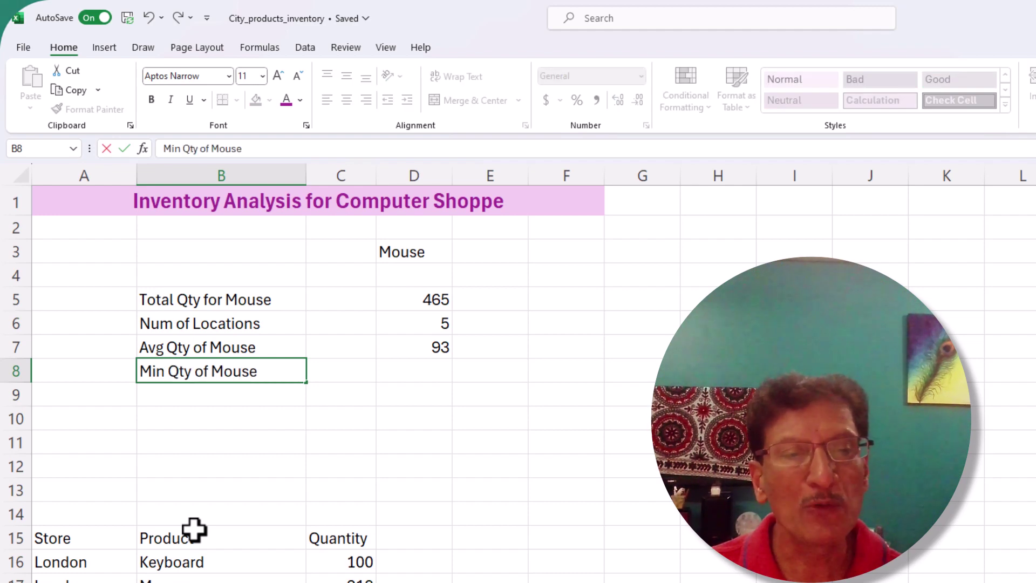
key(Tab)
key(Tab)
Step: Enter a MINIFS formula in cell D8 with minimum range Quantity, criteria range Product and criterion "mouse"
text(=)
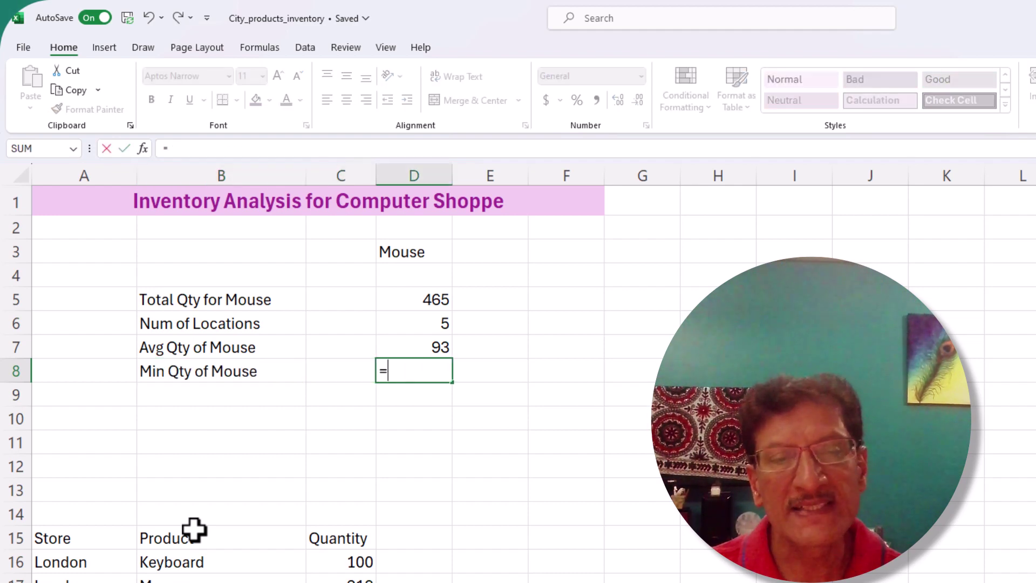
text(MIN)
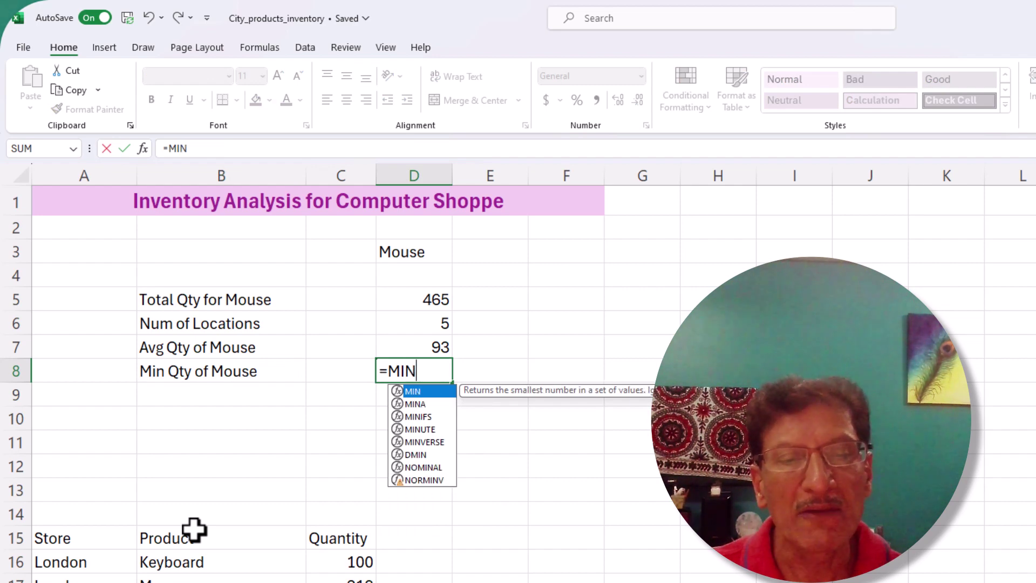
text(IFS)
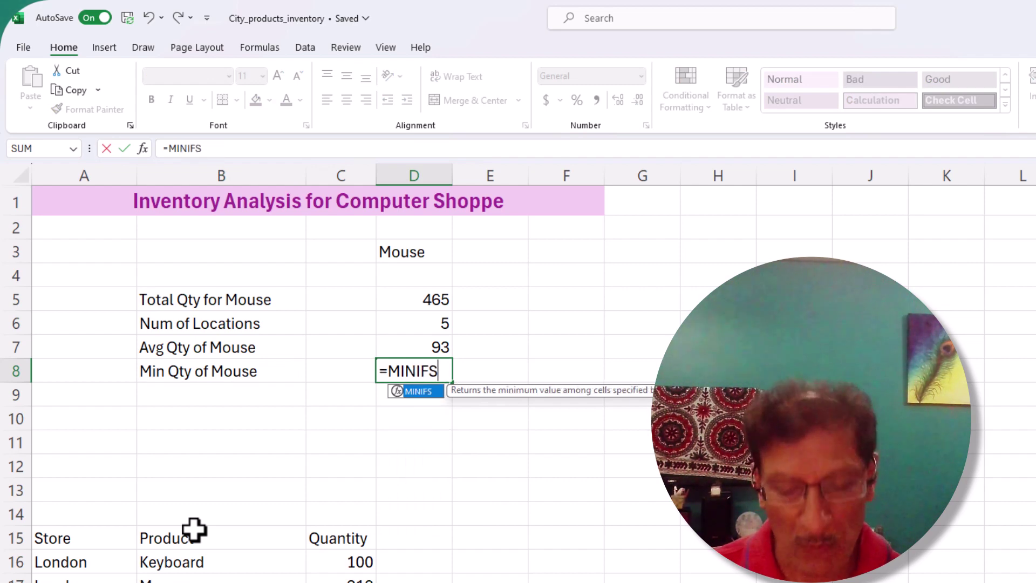
text((Quantity,)
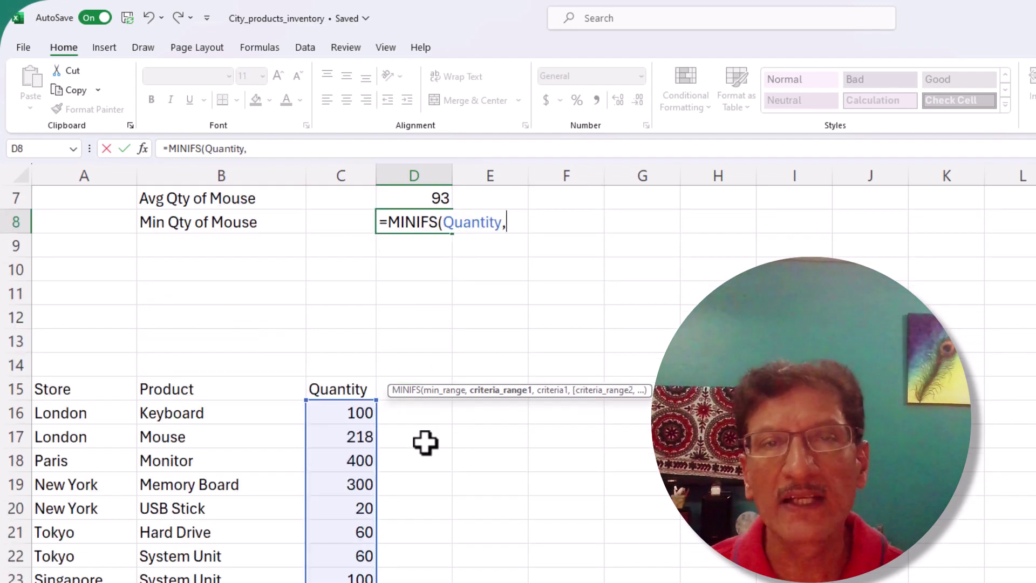
text(produc)
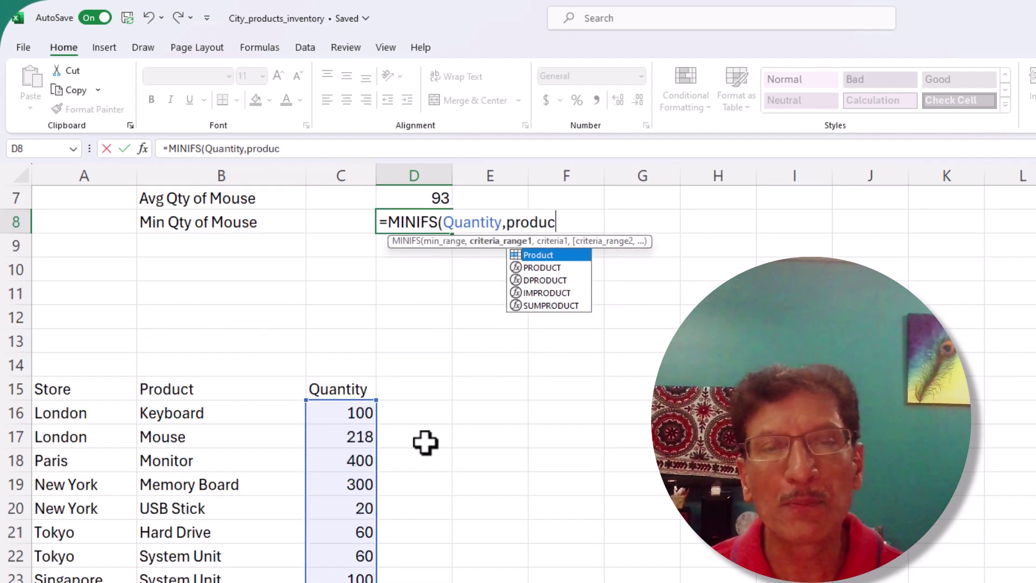
text(t, "mouse)
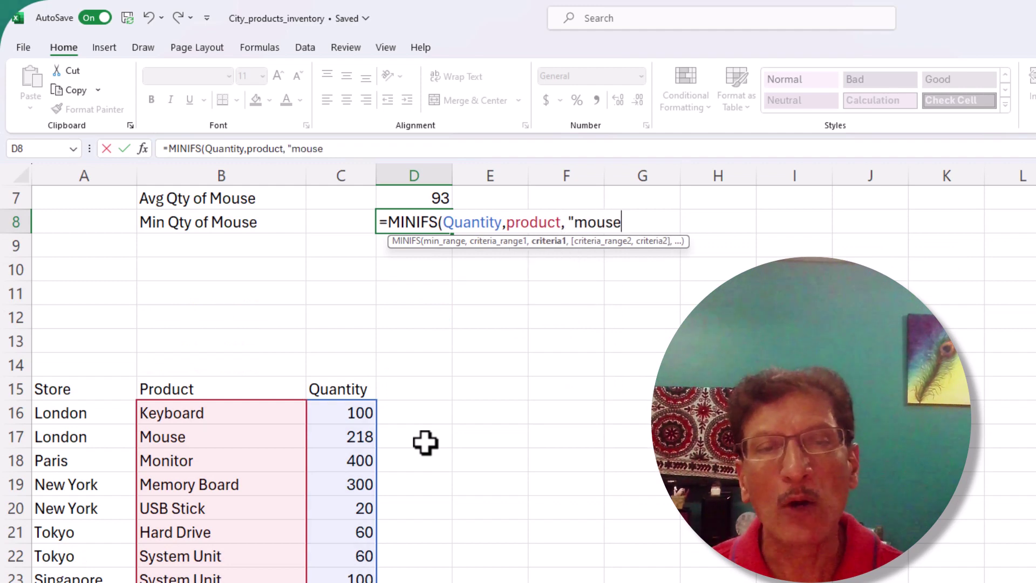
text("))
key(Return)
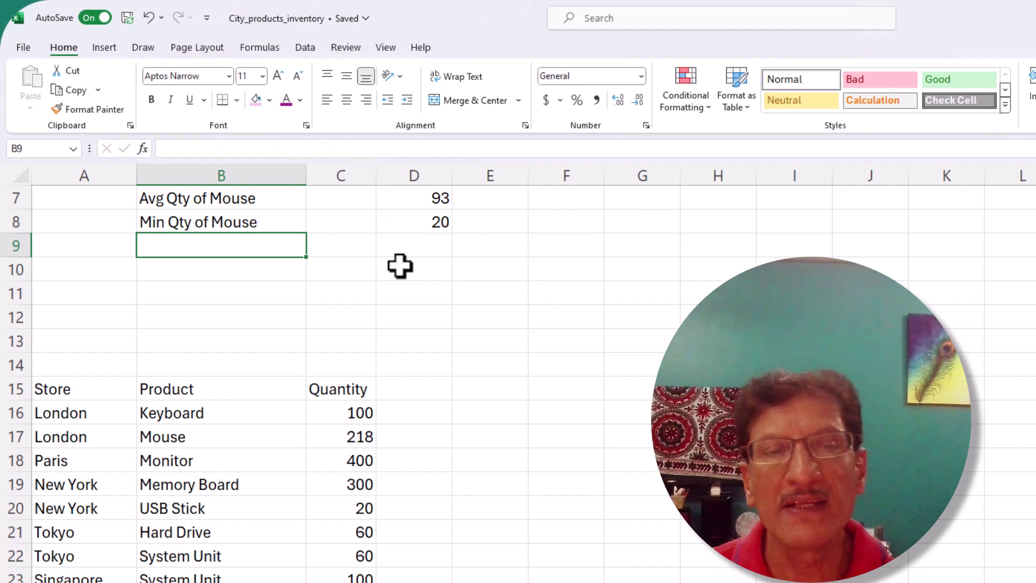
scroll(399, 265, up, 2)
click(407, 365)
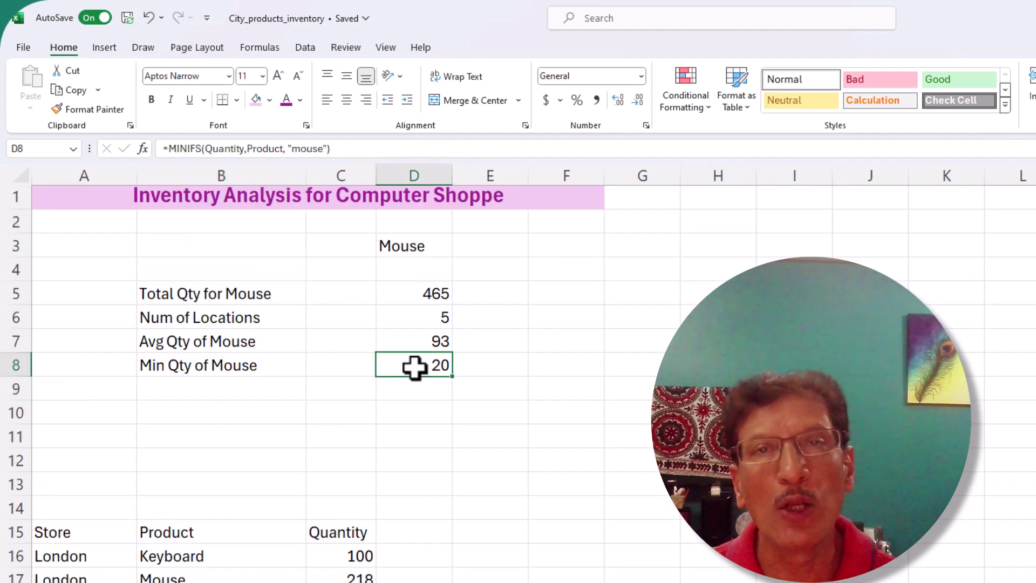
Step: Enter the label "Max Qty of Mouse" in cell B9
click(229, 390)
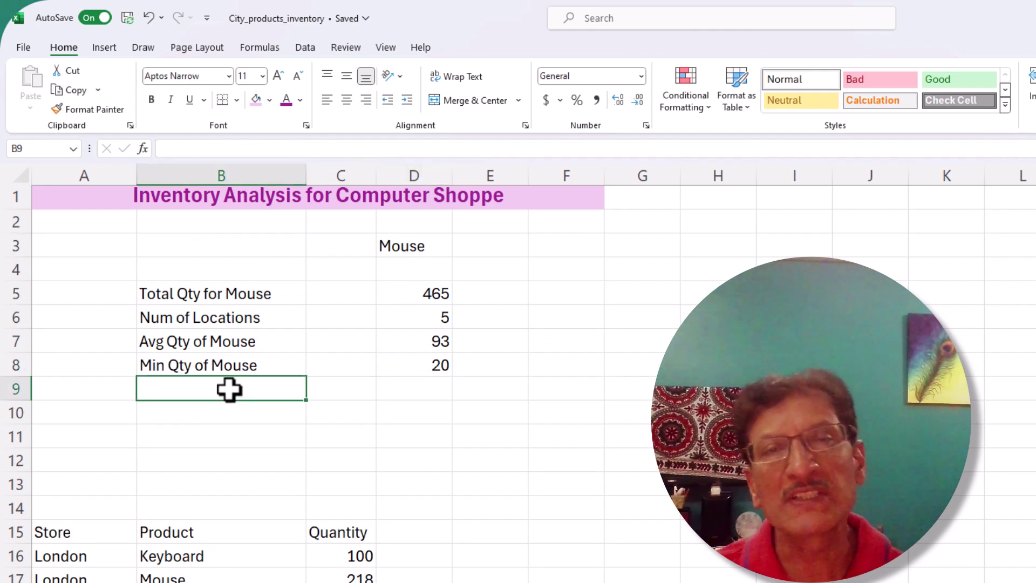
text(M)
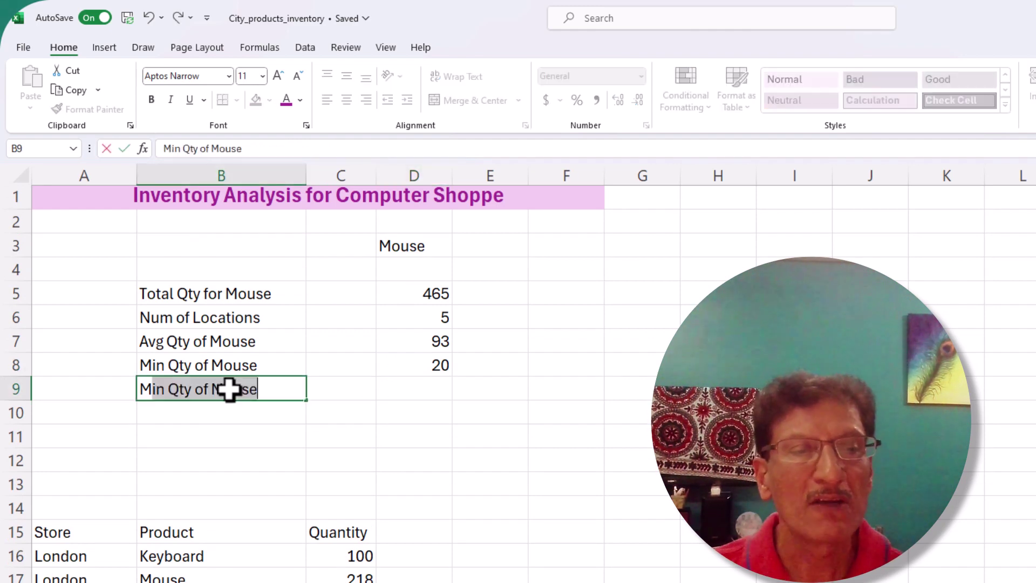
text(ax Qty )
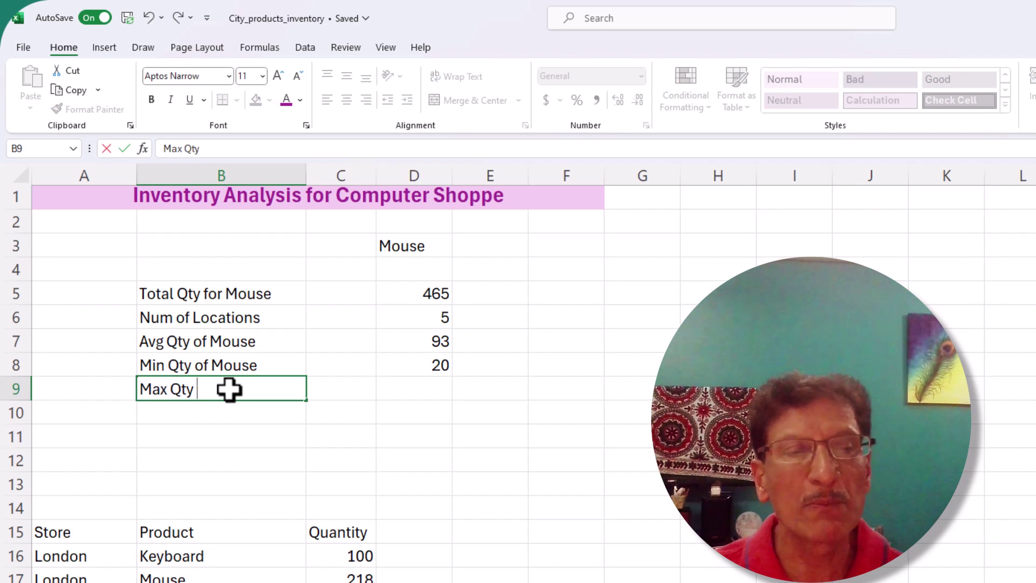
text(of M)
key(Tab)
key(Tab)
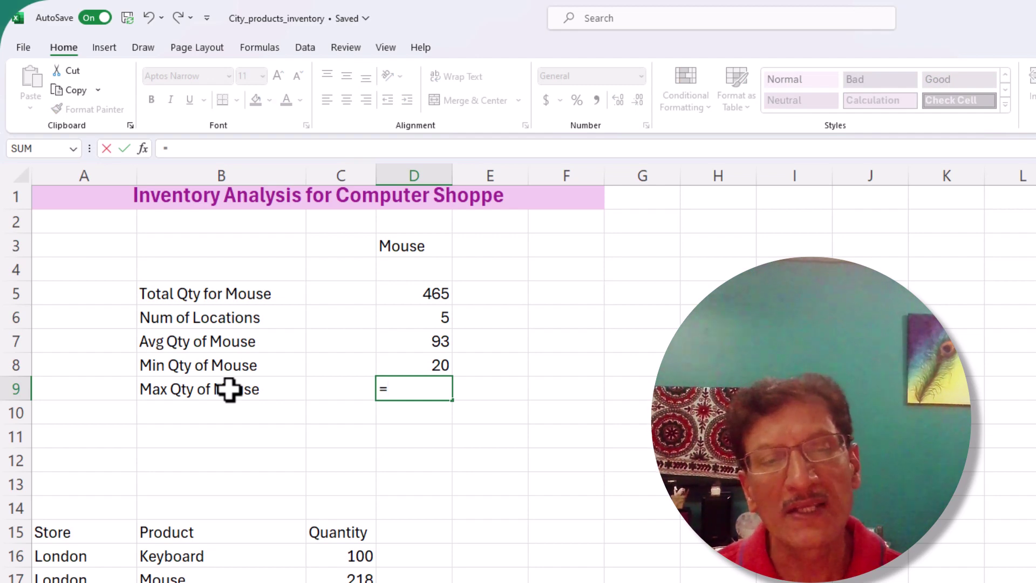
Step: Enter a MAXIFS formula in cell D9 with maximum range Quantity, criteria range Product and criterion "mouse", and compare it with the London mouse row
text(MAXIFS)
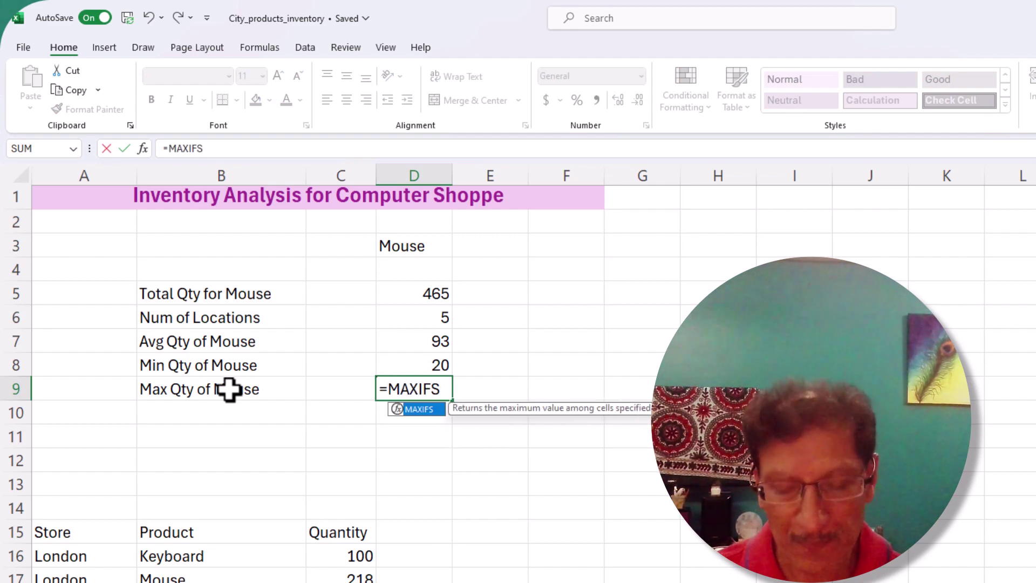
text(()
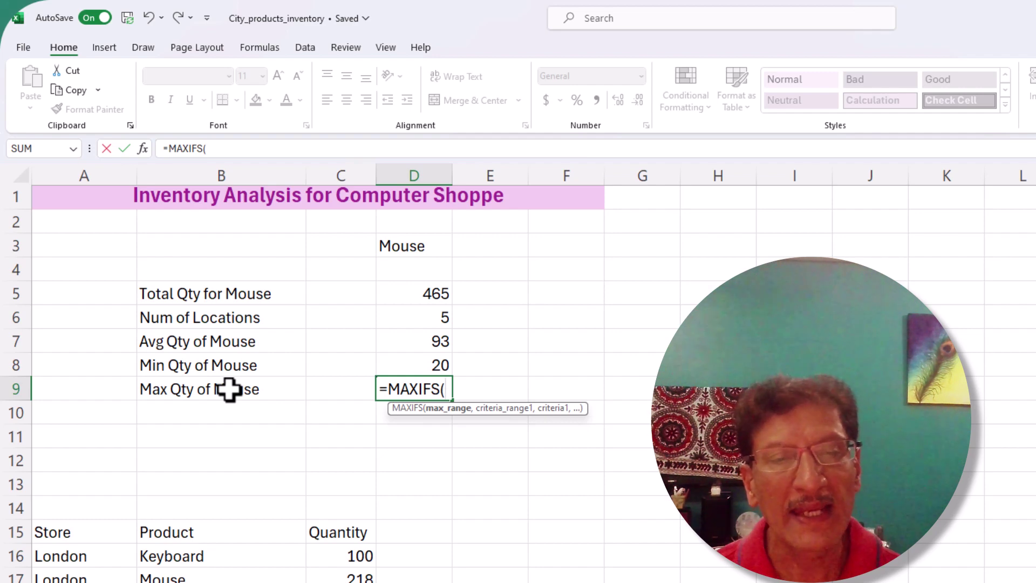
text(quantity,)
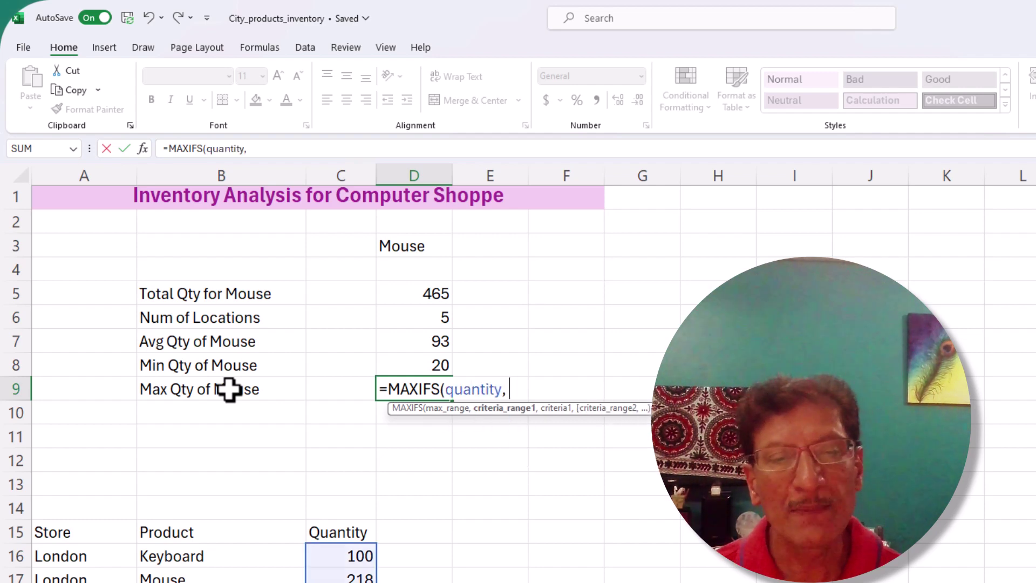
text( product, )
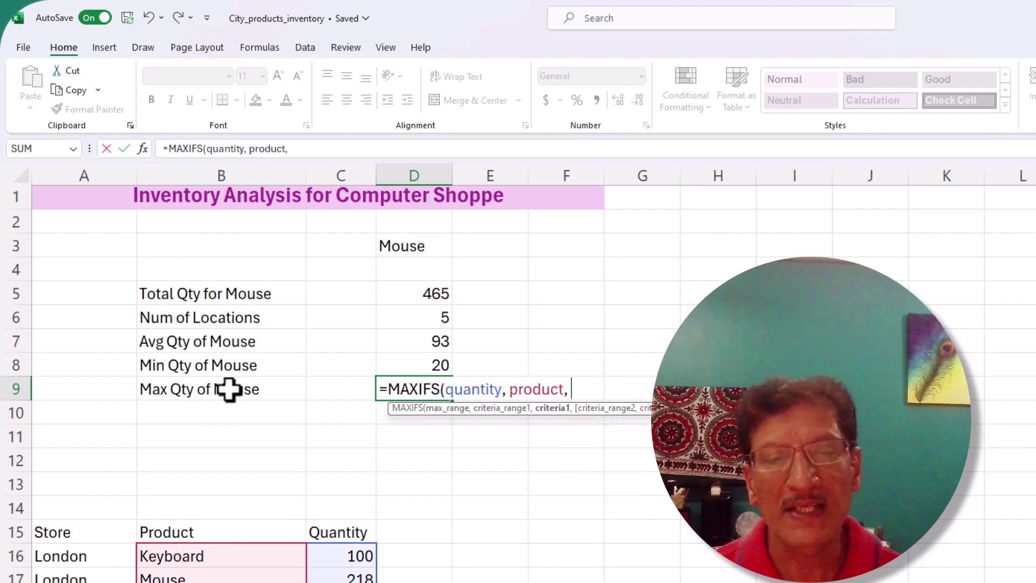
text("mouse")
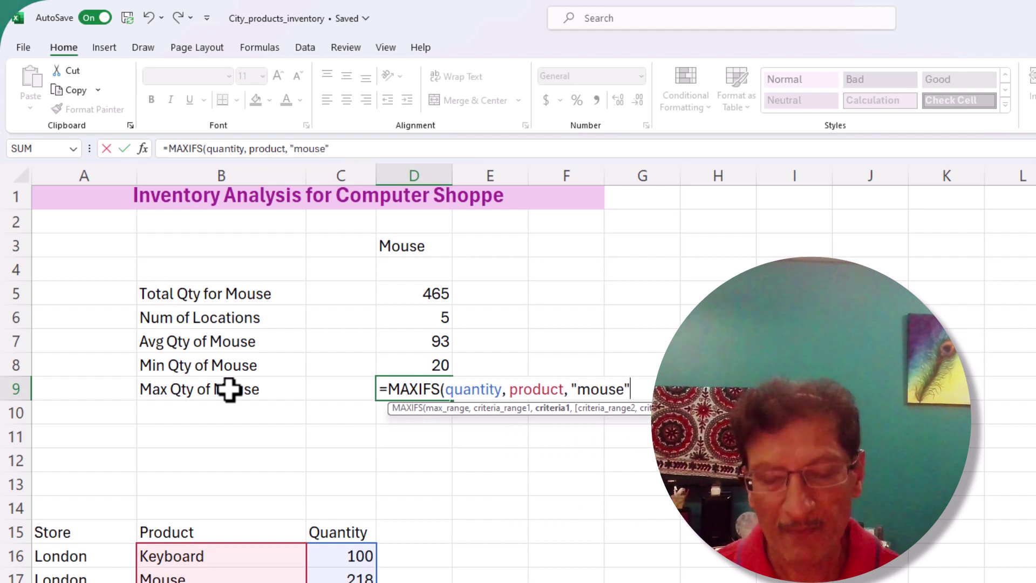
text())
key(Return)
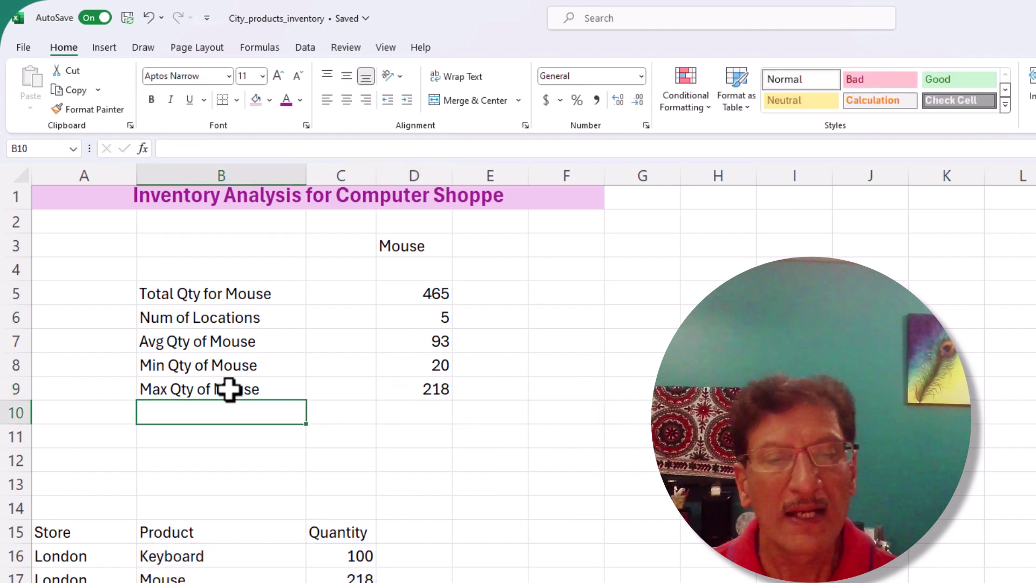
click(165, 577)
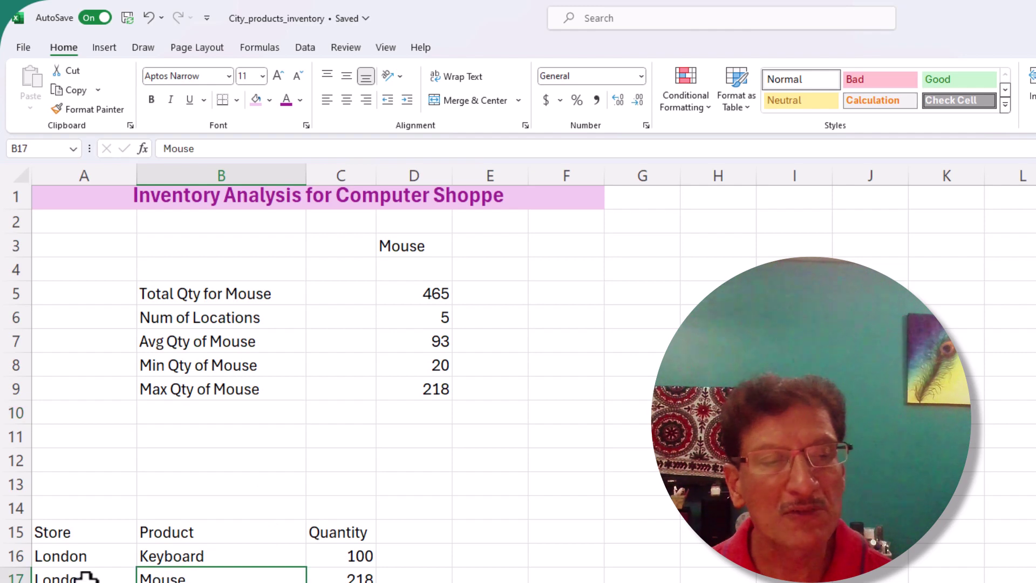
click(334, 577)
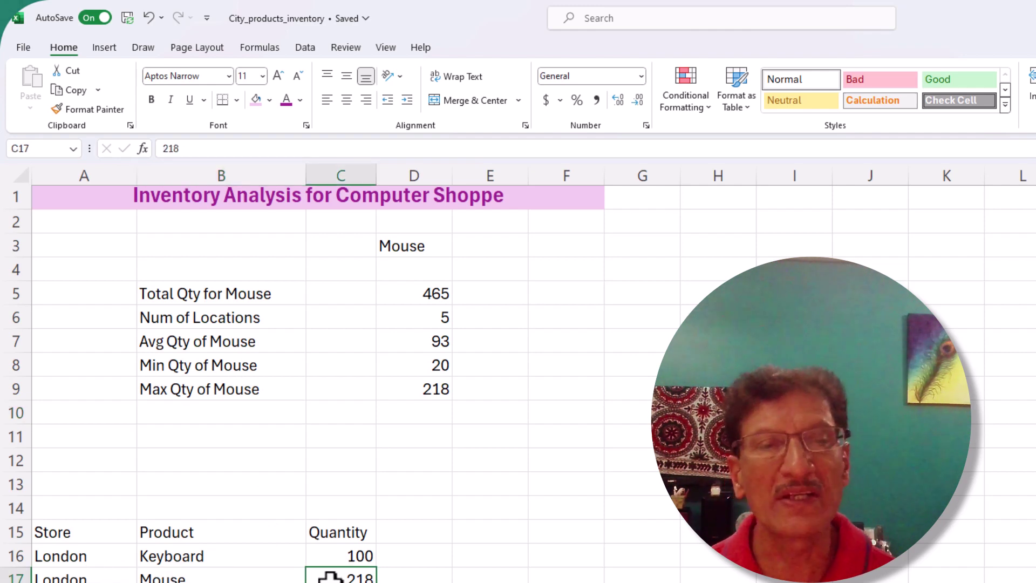
click(421, 393)
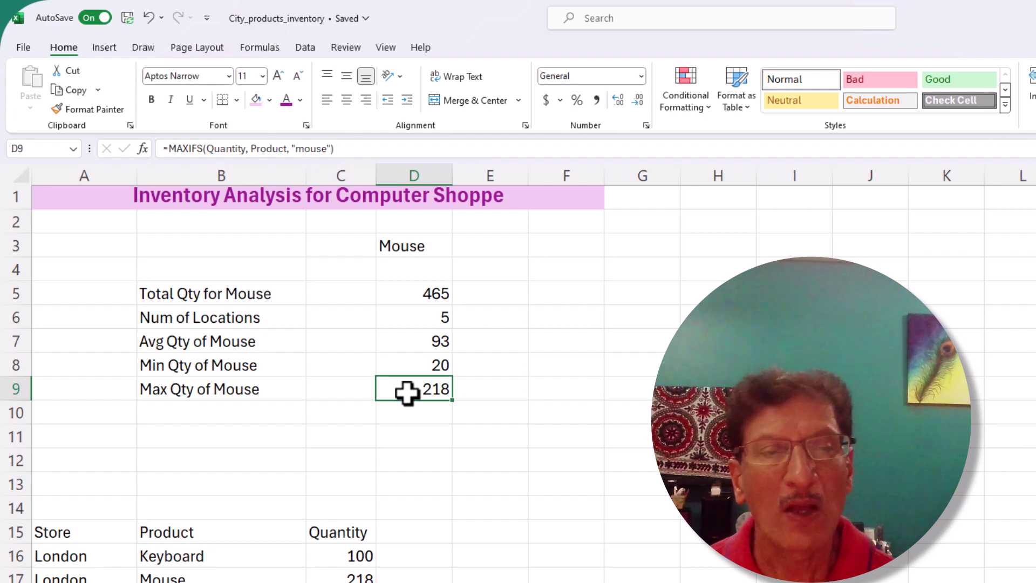
Step: Change the criterion of the SUMIF formula in cell D5 to "Keyboard"
click(422, 291)
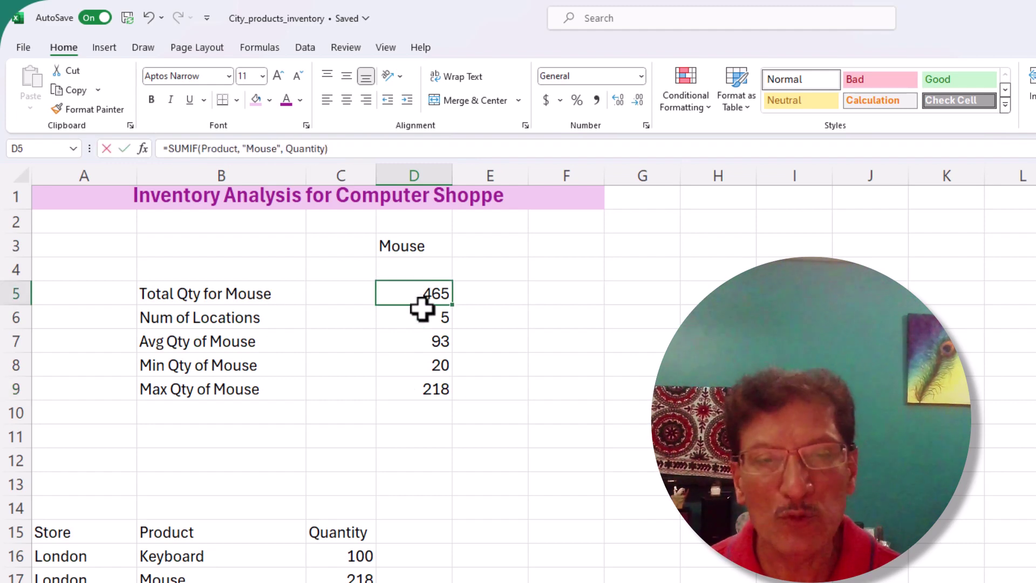
double_click(423, 308)
drag(504, 296, 551, 296)
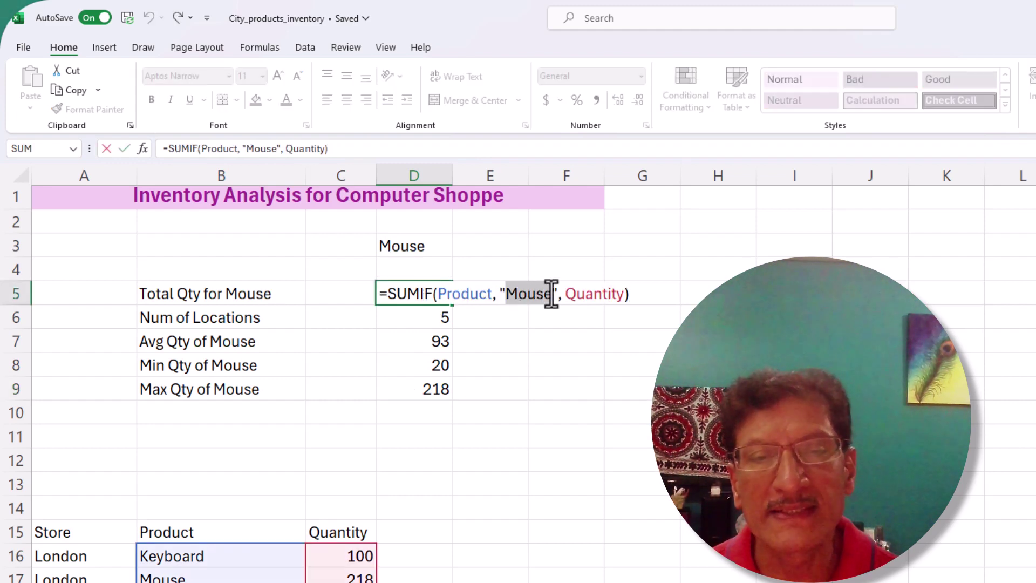
text(Keyboard)
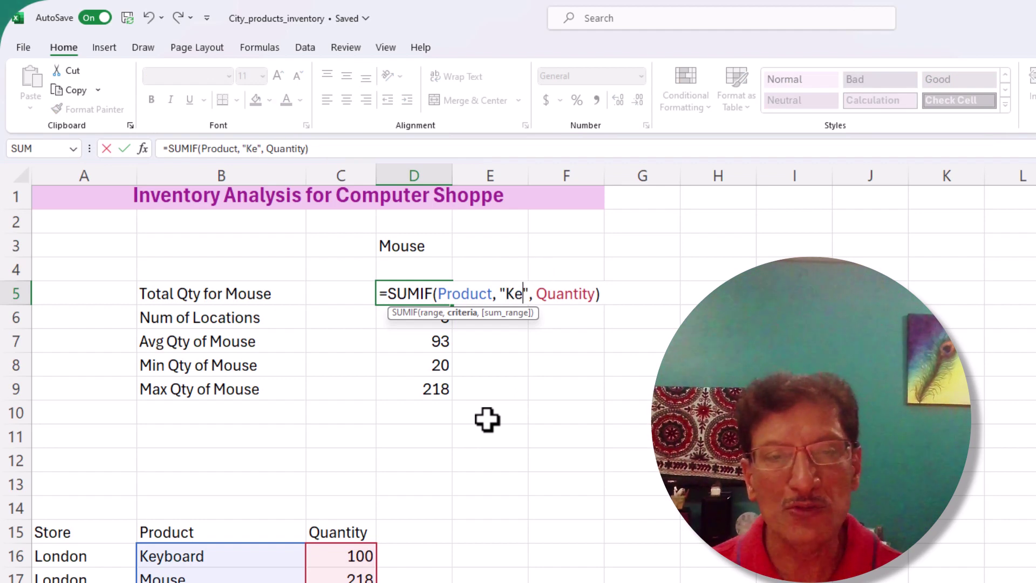
key(Return)
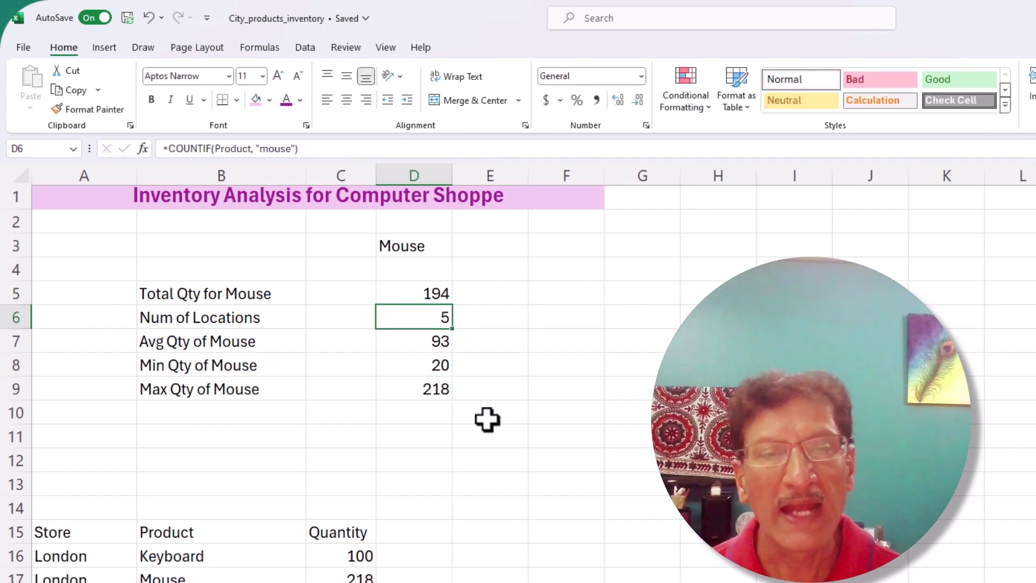
Step: Change the criterion of the COUNTIF formula in cell D6 to "keyboard"
double_click(425, 323)
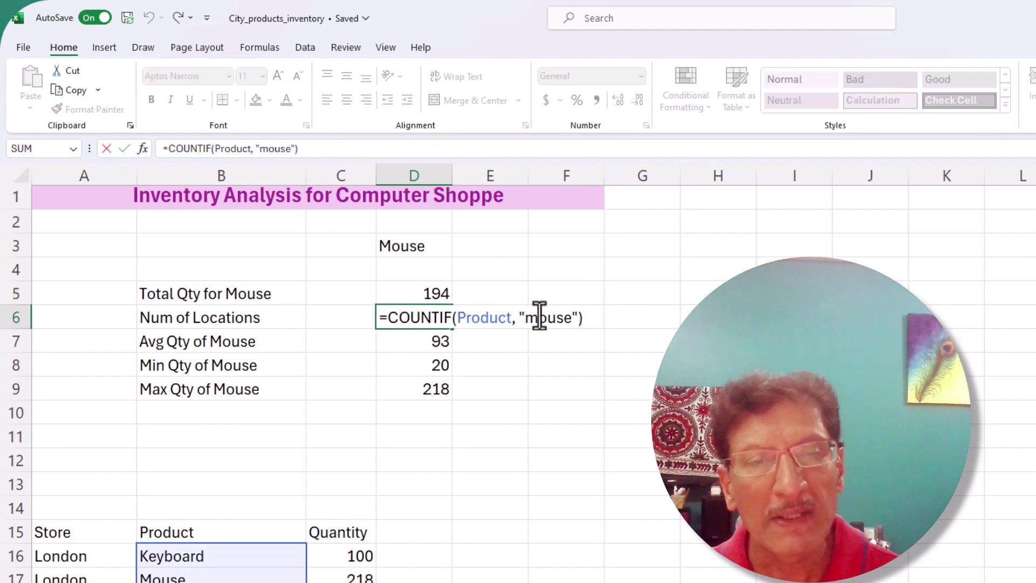
drag(520, 319, 572, 321)
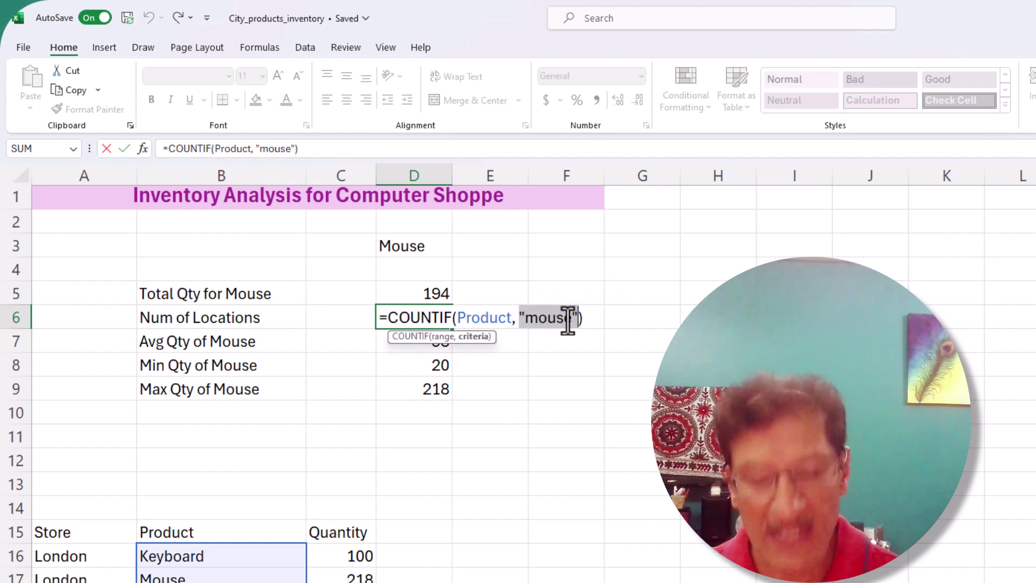
text("ke)
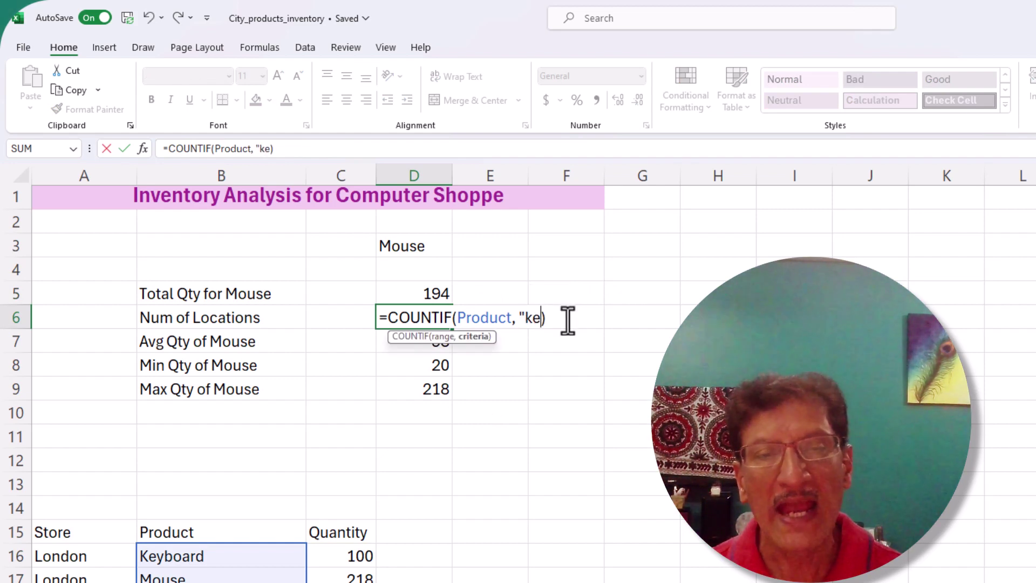
text(y)
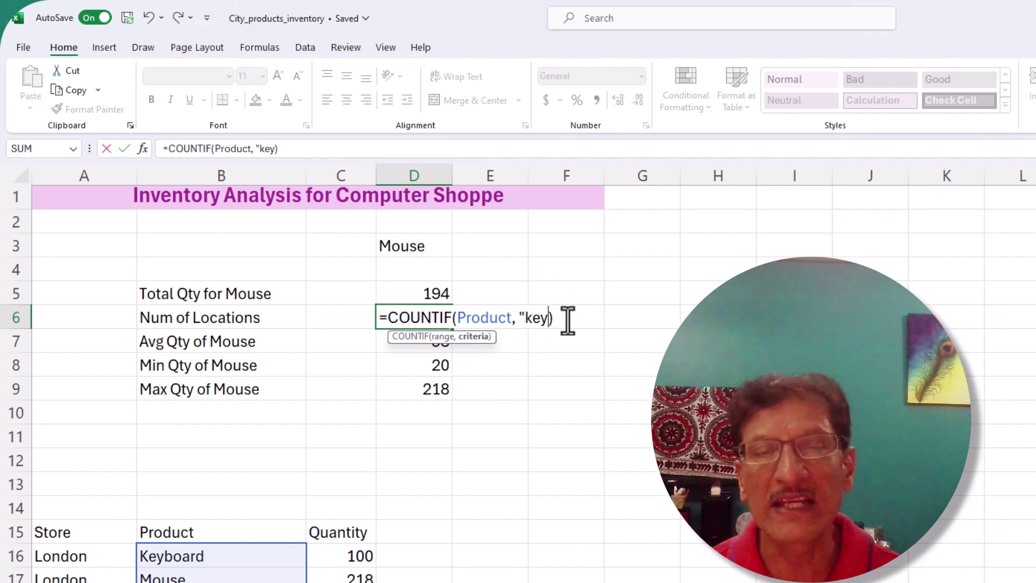
text(board)
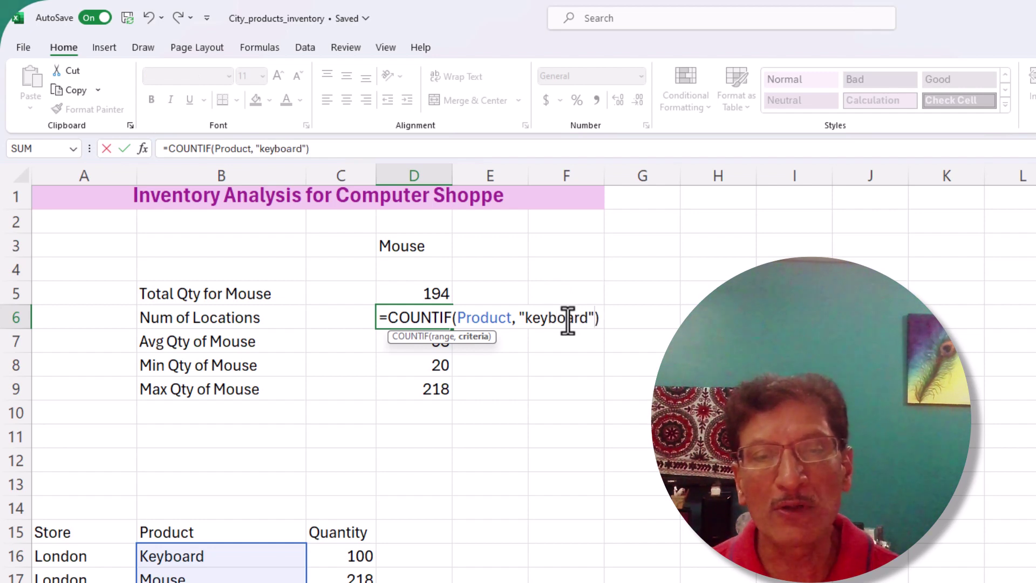
key(Return)
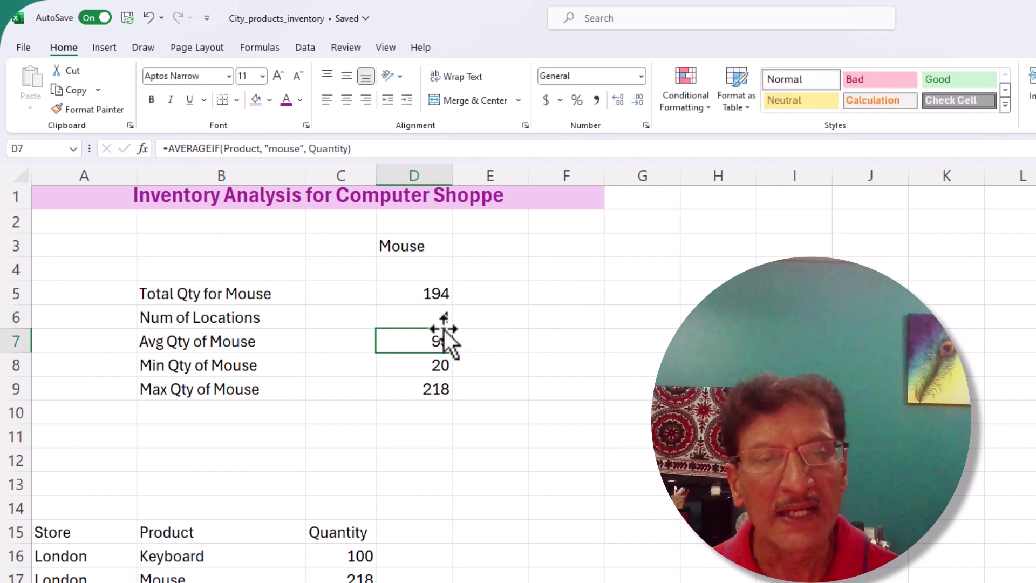
Step: Change the criterion of the AVERAGEIF formula in cell D7 to "keyboard", correcting any misspelling
double_click(437, 340)
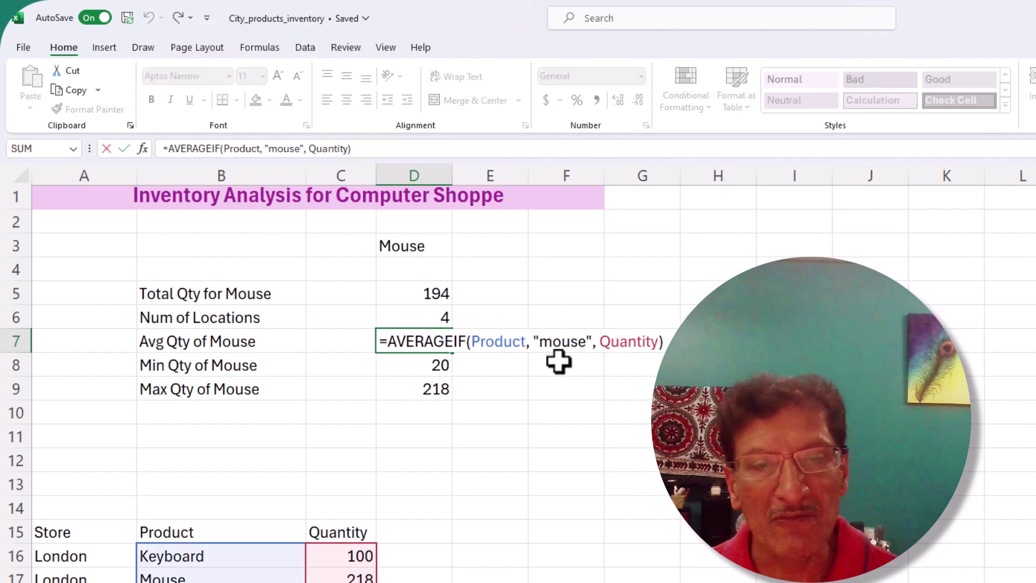
drag(538, 341, 587, 340)
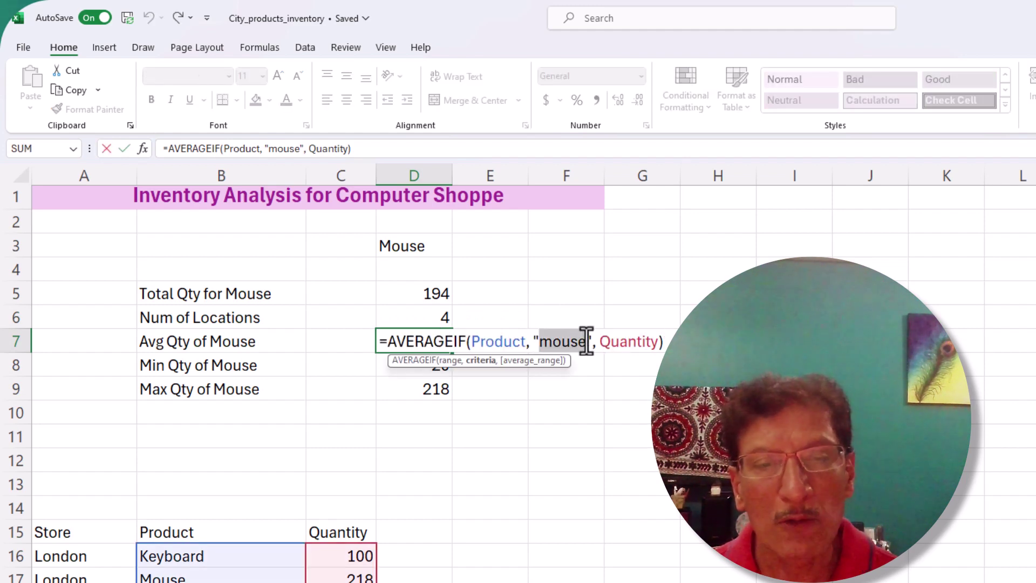
text(keey)
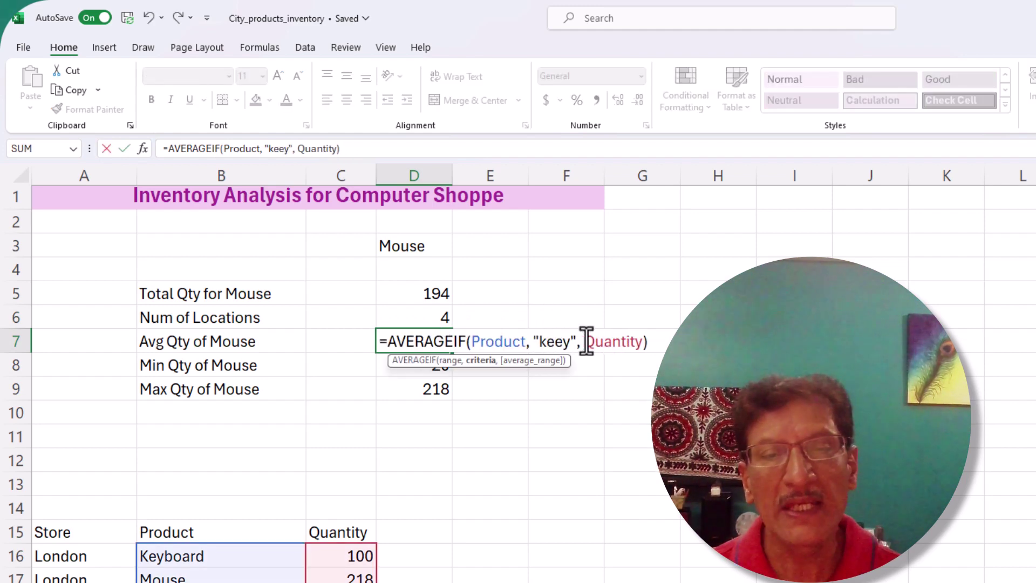
text(board)
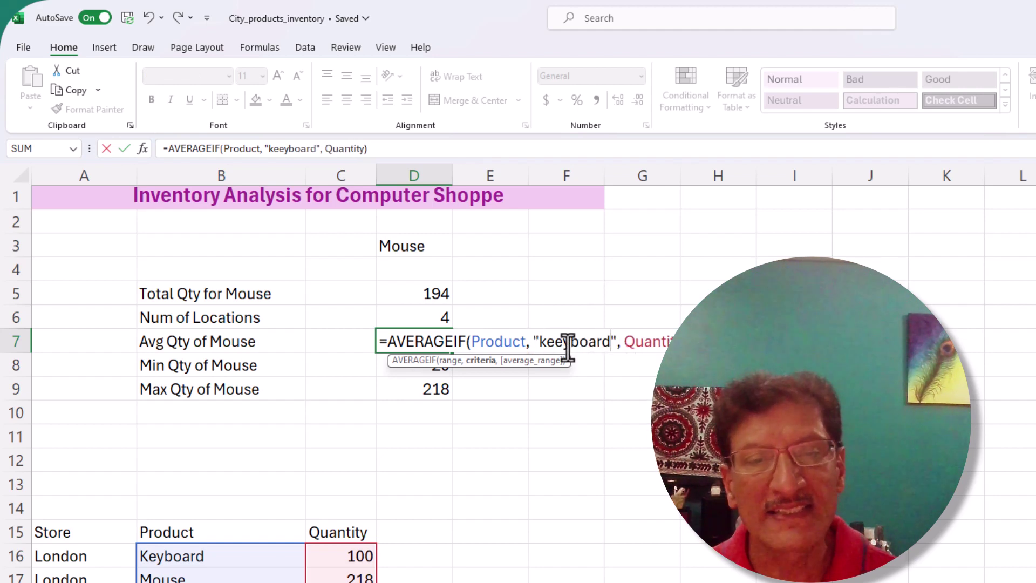
key(Return)
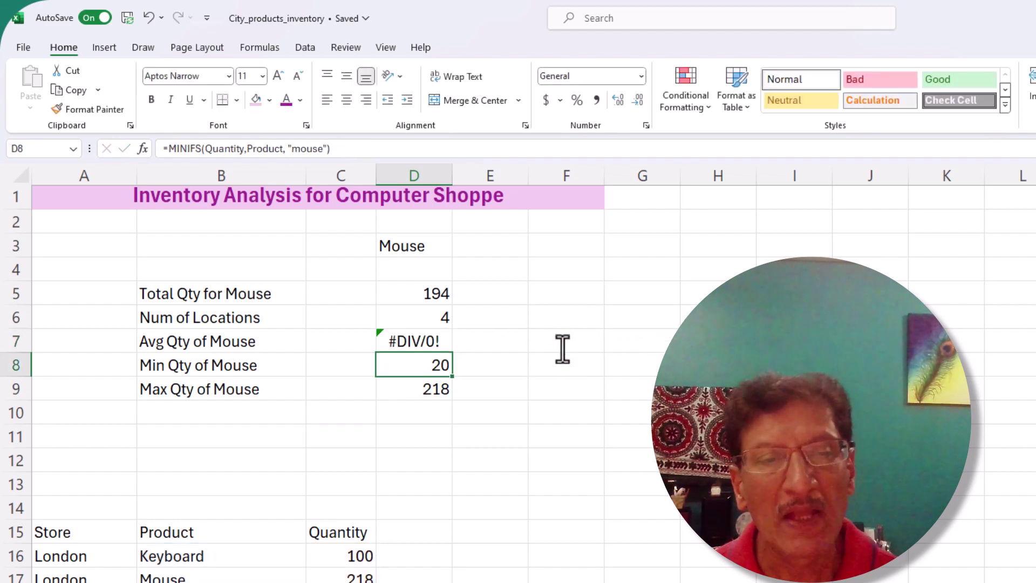
click(430, 340)
double_click(430, 340)
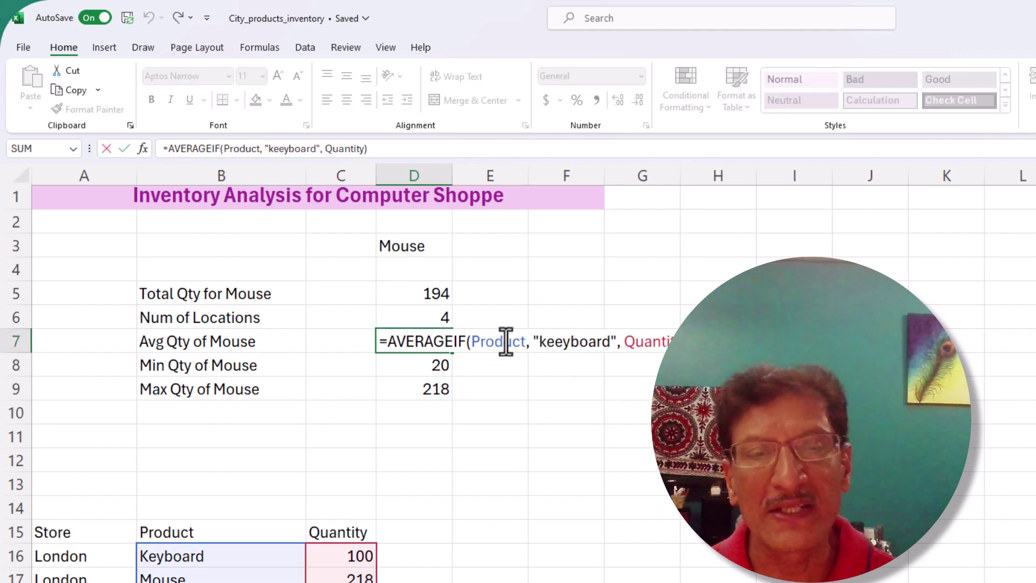
click(554, 342)
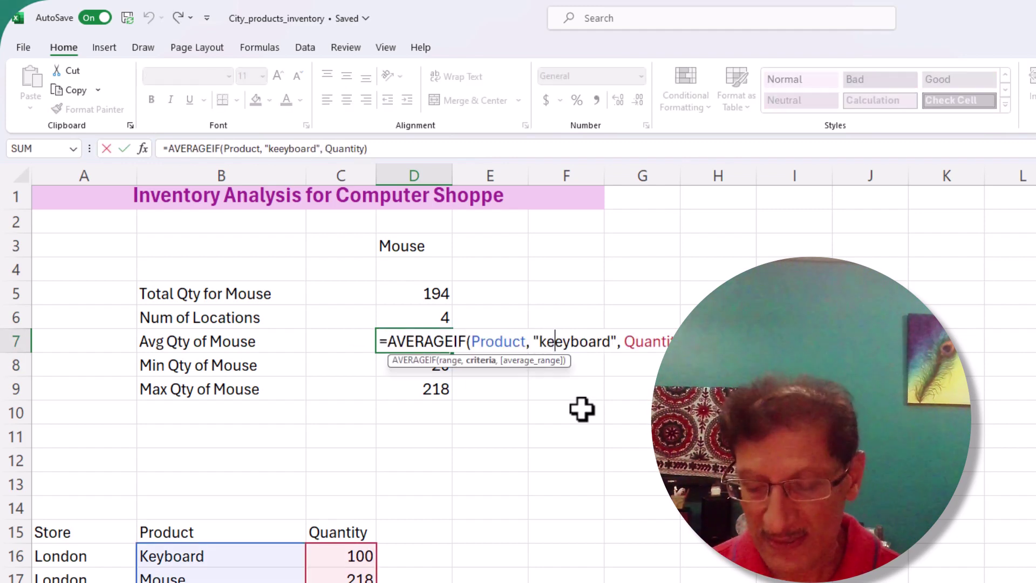
key(BackSpace)
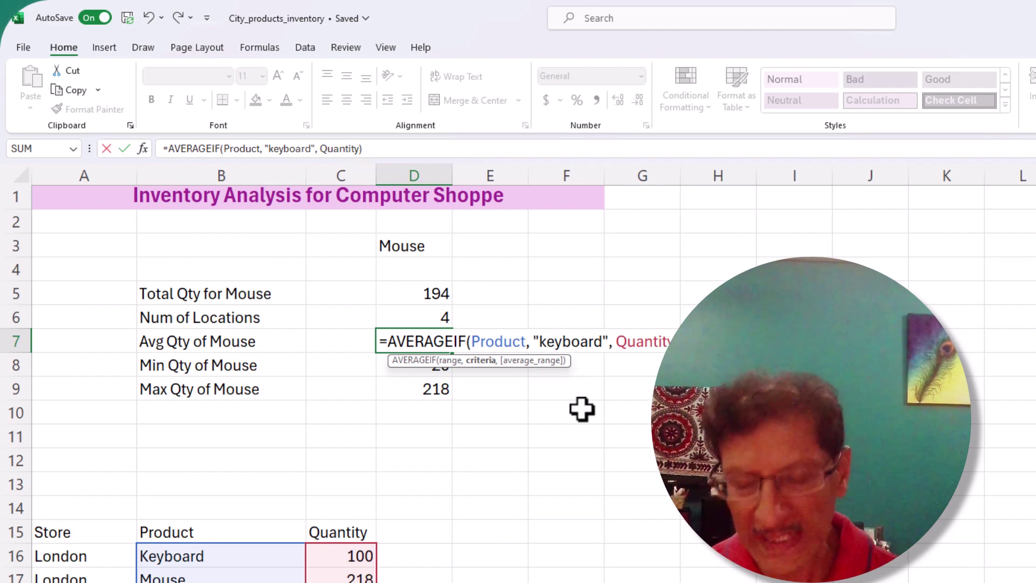
key(Return)
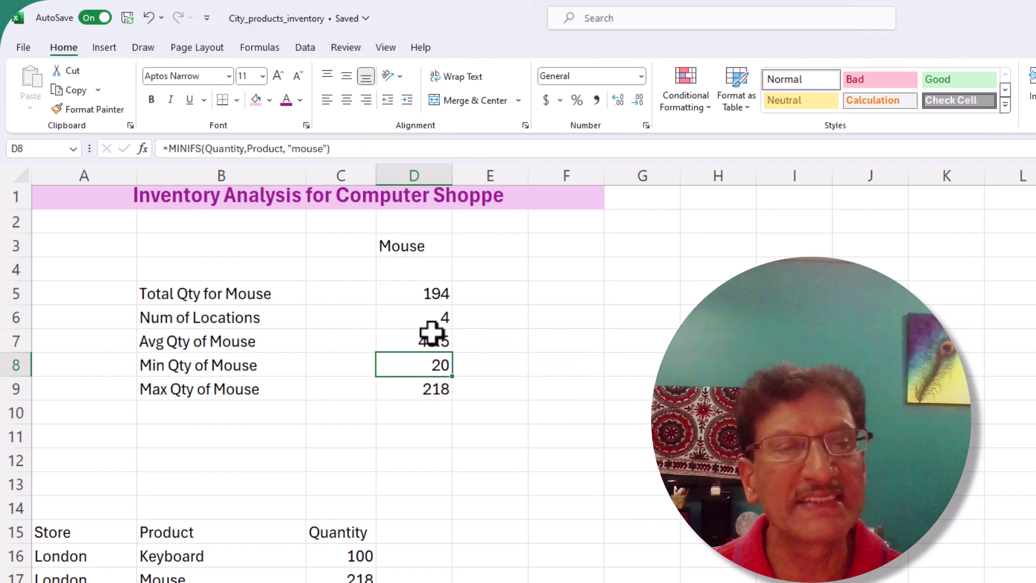
Step: Enter the label "Choose a Product here >" in cell B3
click(248, 250)
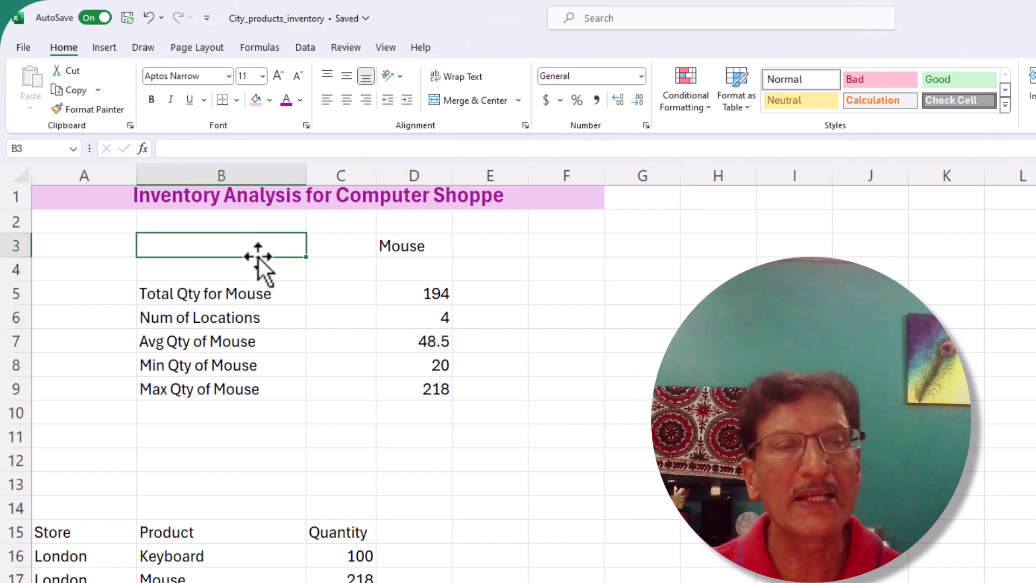
text(Search for)
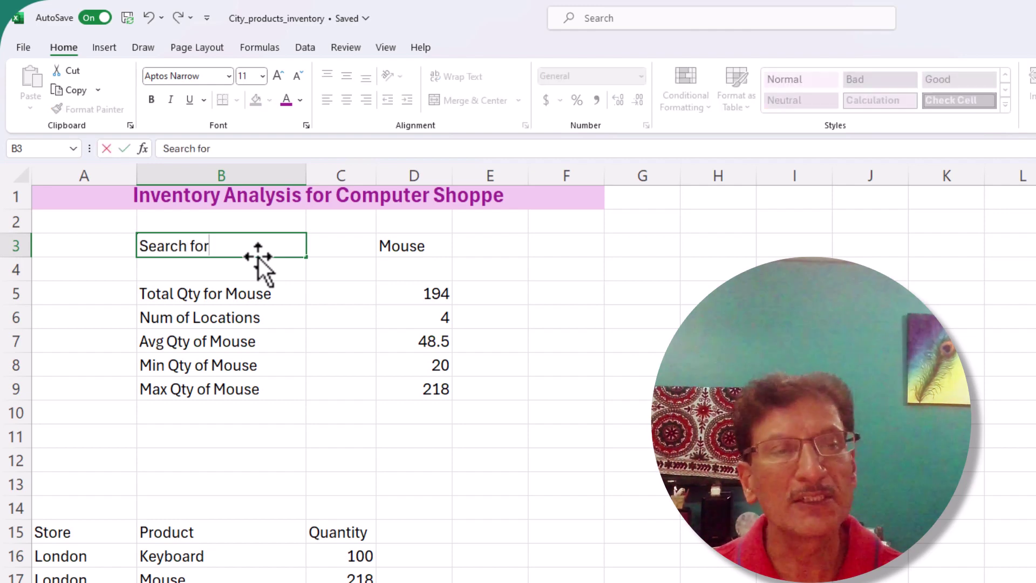
key(BackSpace)
key(BackSpace)
key(BackSpace)
key(BackSpace)
key(BackSpace)
key(BackSpace)
key(BackSpace)
key(BackSpace)
key(BackSpace)
key(BackSpace)
text(C)
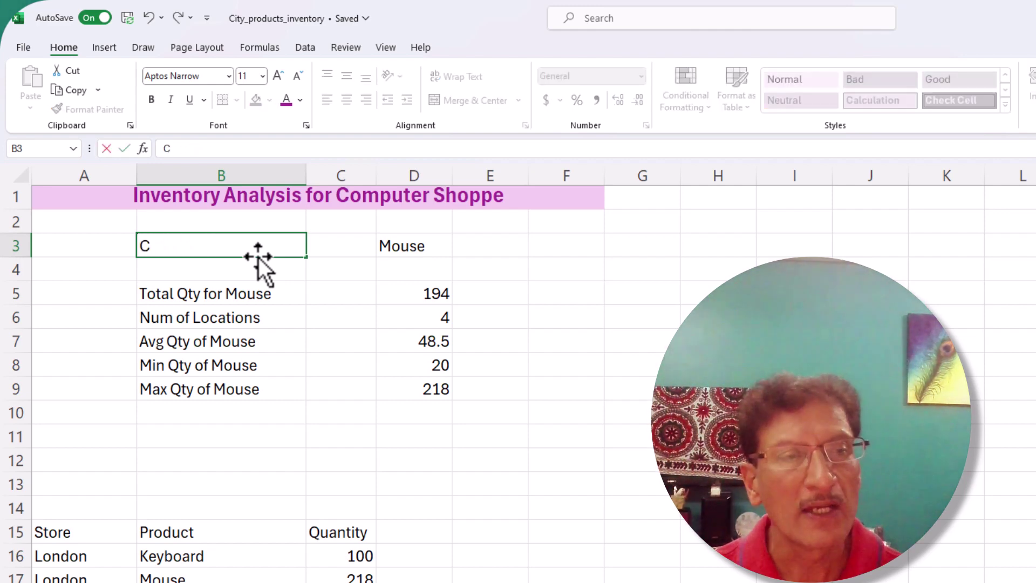
text(hoose a Product)
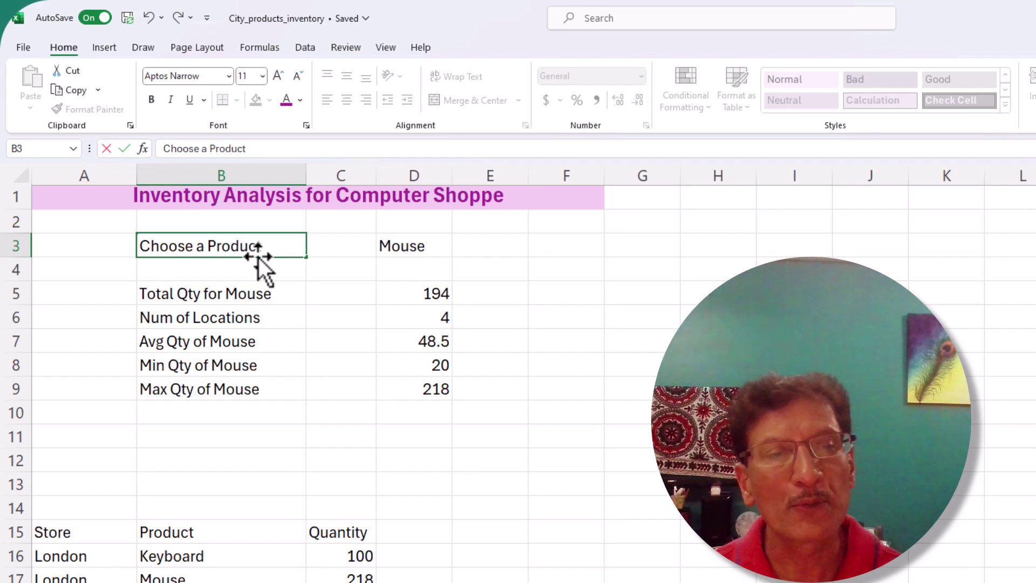
text( here)
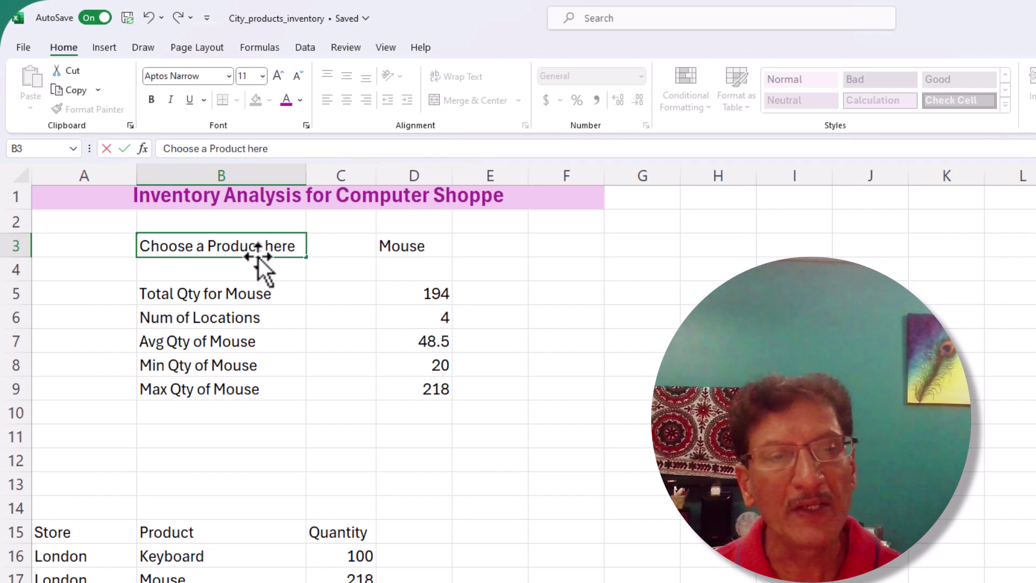
text( >)
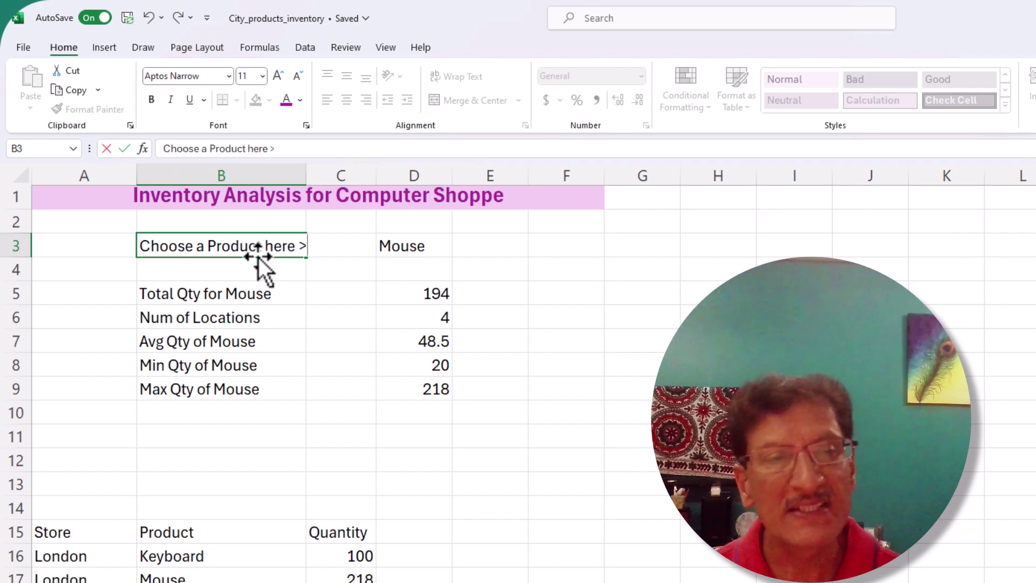
click(402, 257)
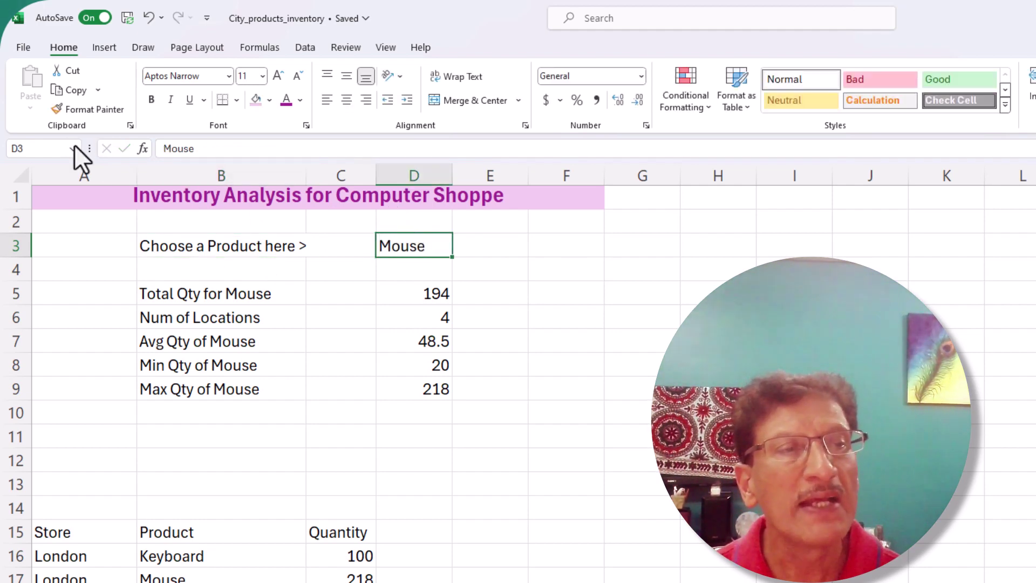
Step: Define the name "tofind" for the product selection cell D3
click(43, 152)
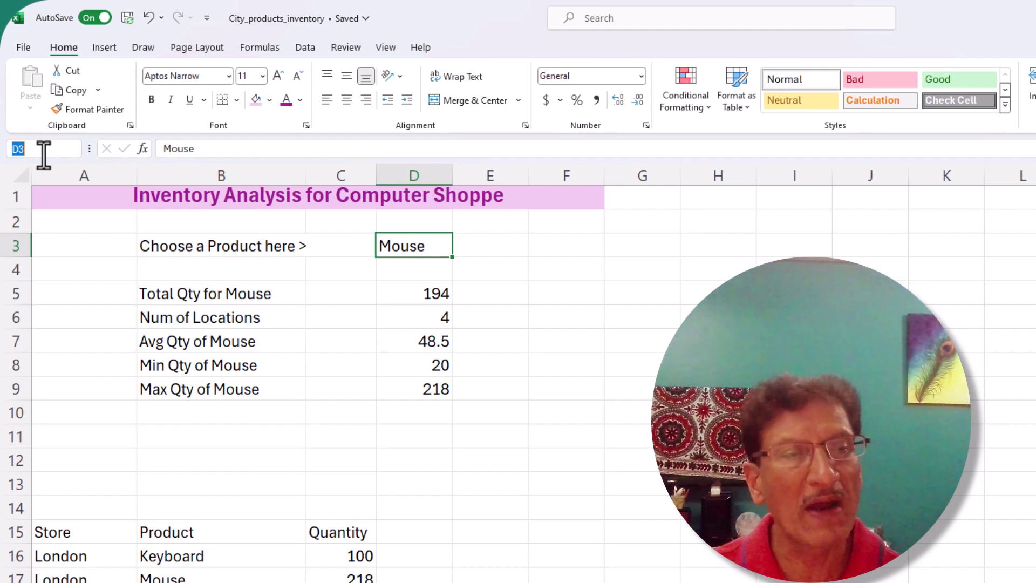
text(tofind)
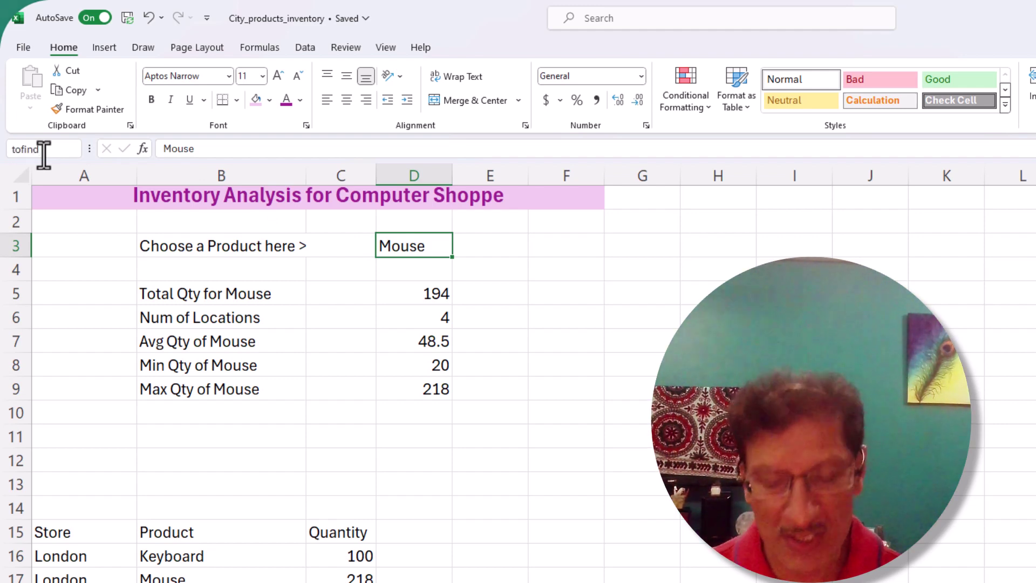
key(Return)
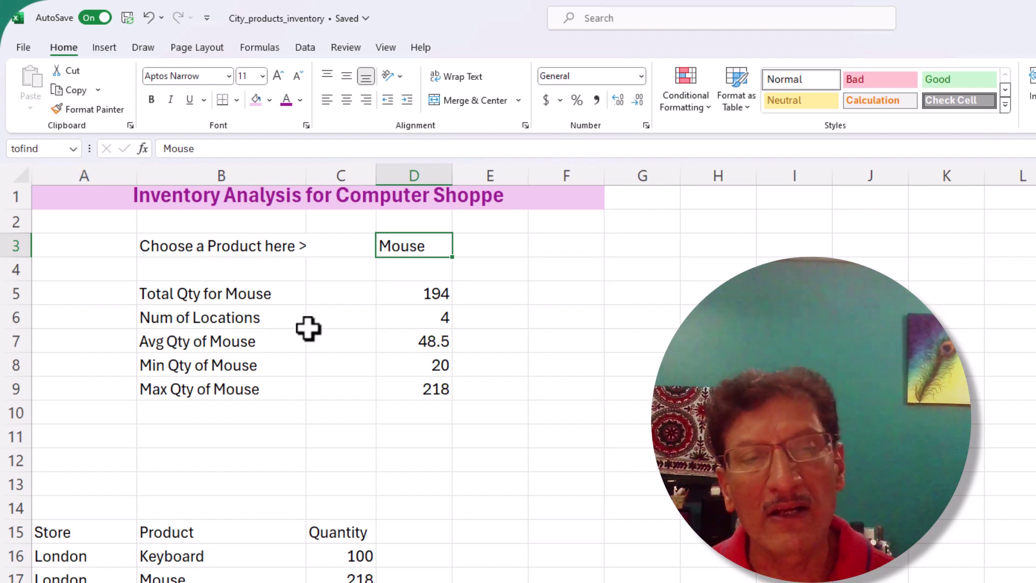
Step: Replace the "Keyboard" criterion in the SUMIF formula in D5 with a reference to the named cell tofind
click(412, 294)
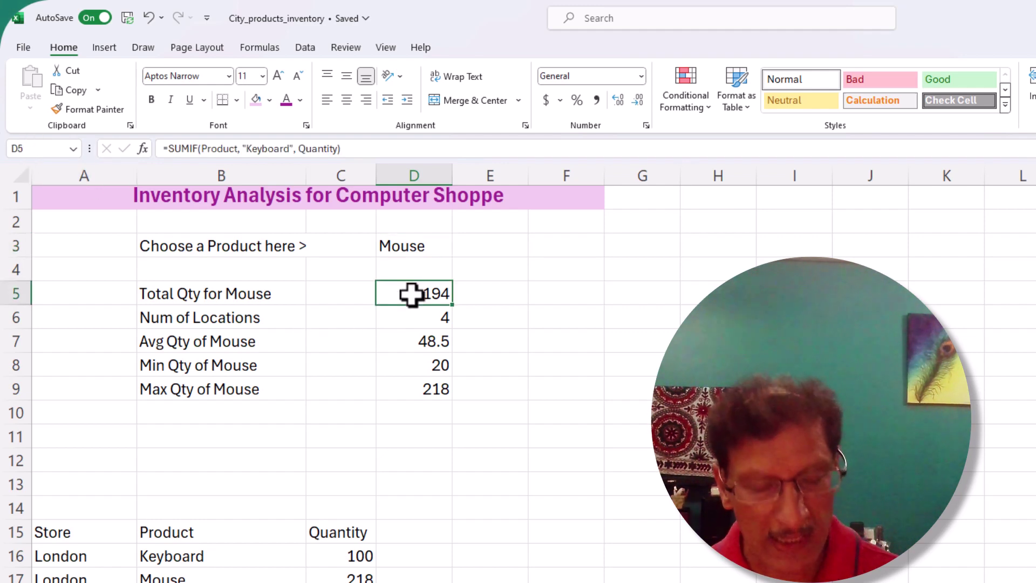
double_click(411, 294)
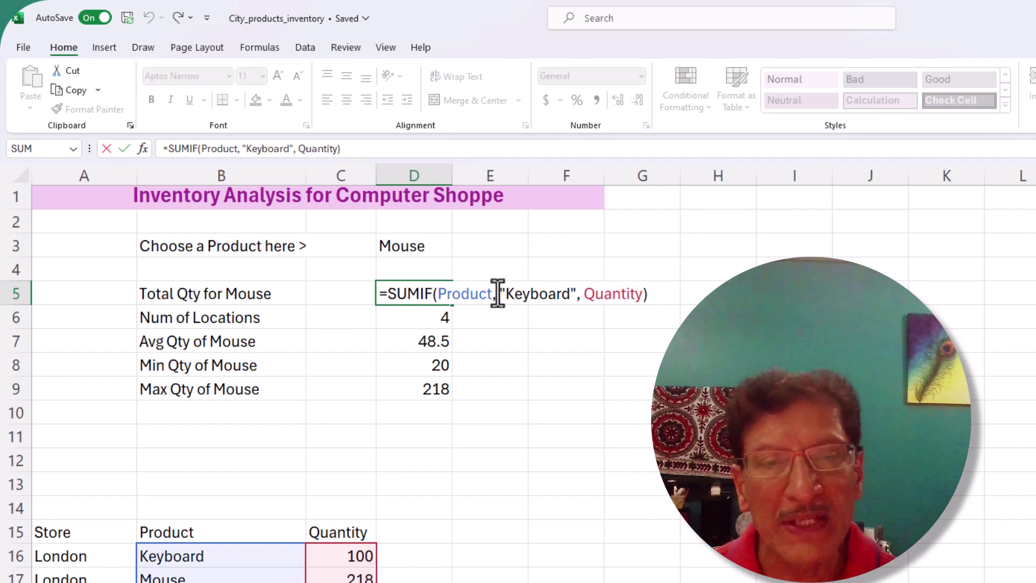
drag(497, 294, 573, 296)
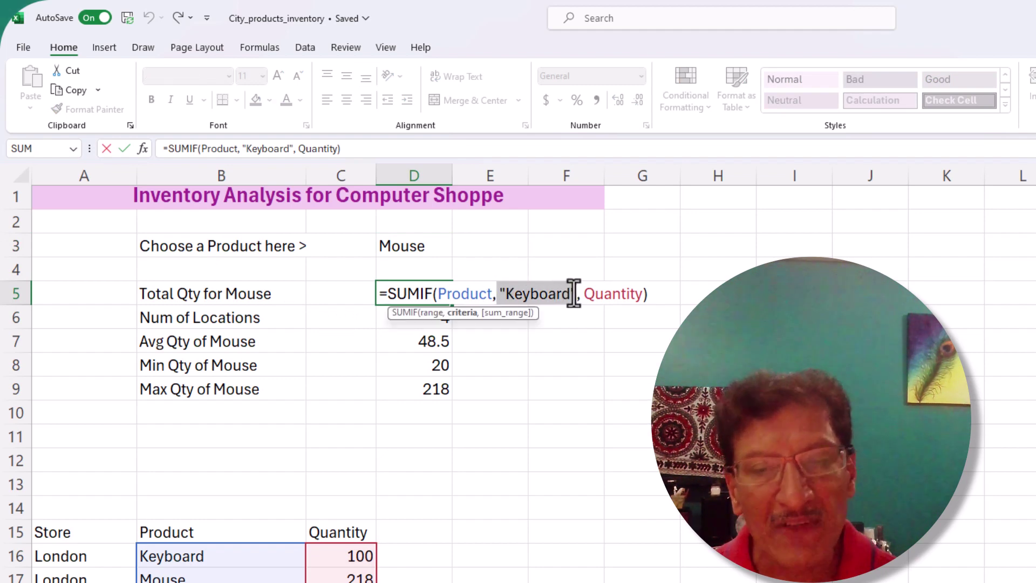
key(BackSpace)
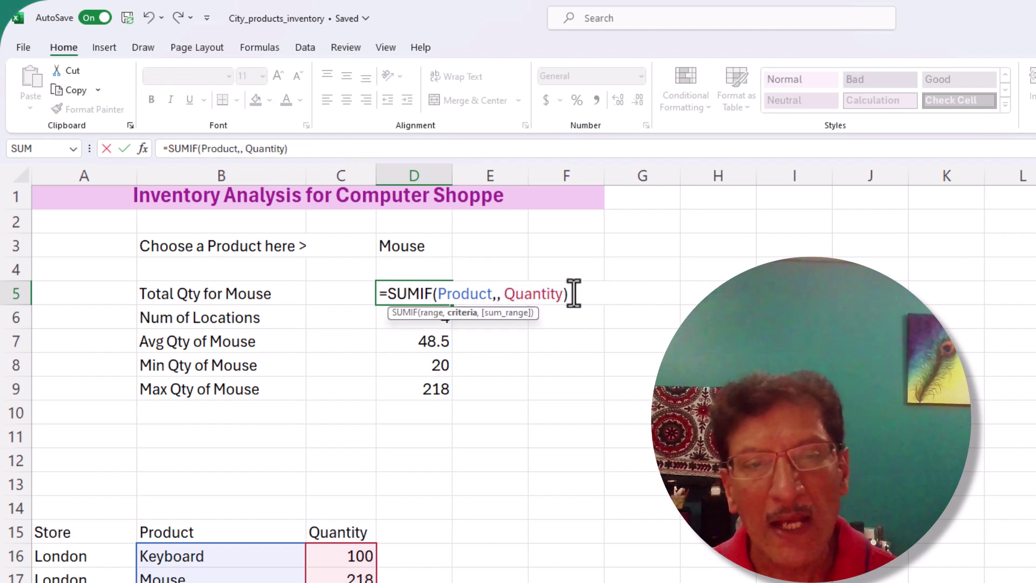
click(428, 246)
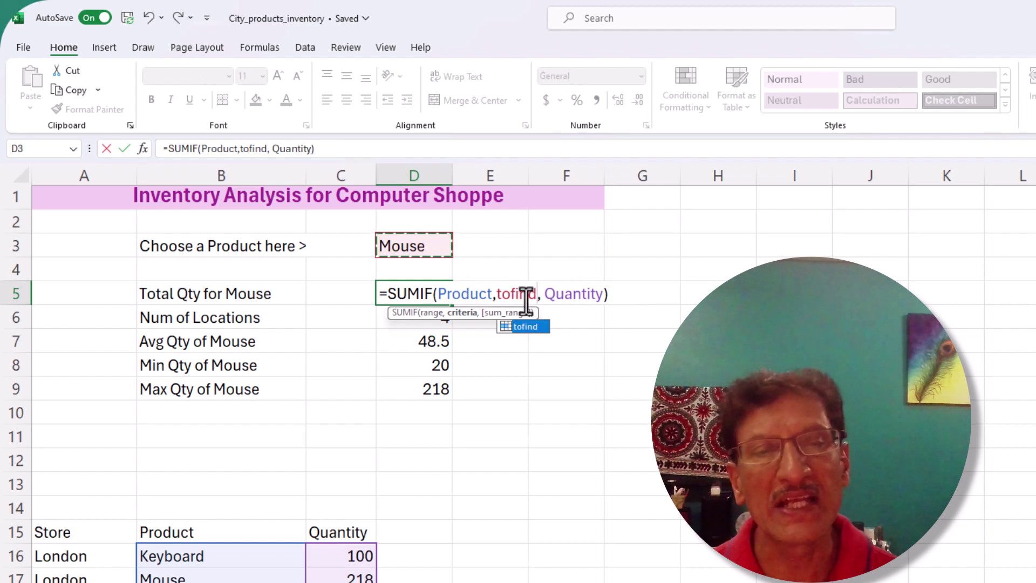
key(Return)
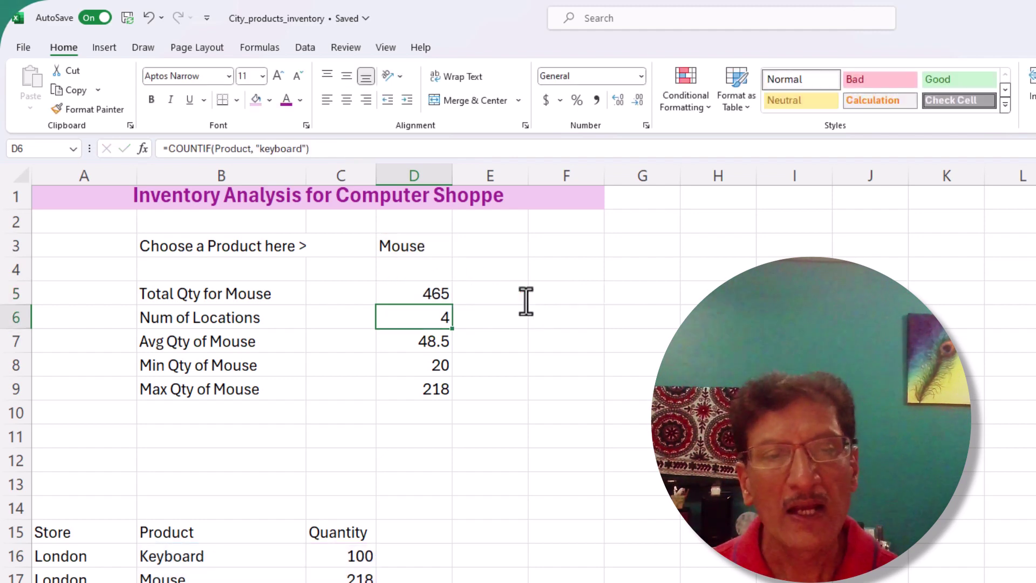
Step: Replace the "keyboard" criterion in the COUNTIF formula in D6 with a reference to the named cell tofind
key(F2)
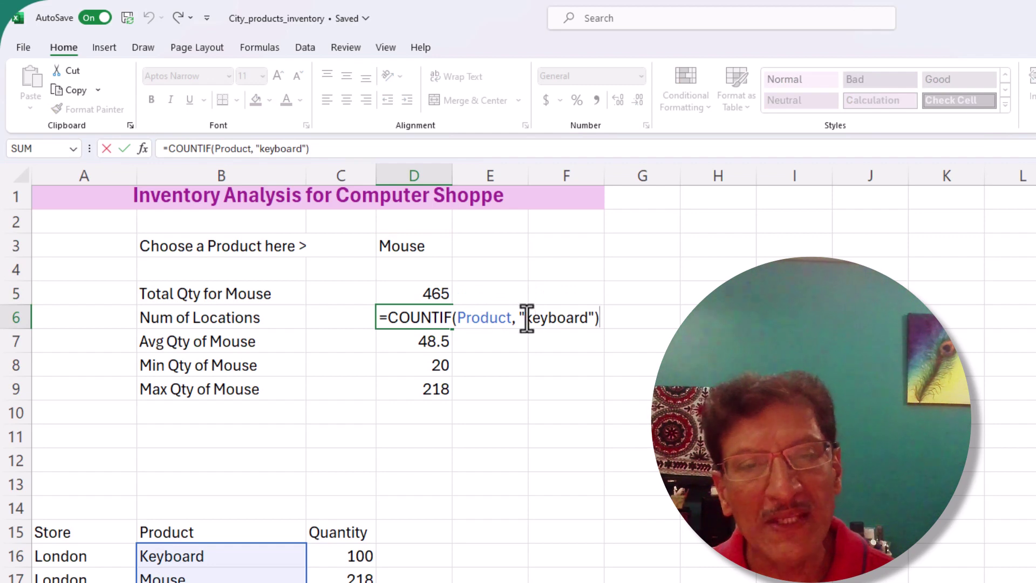
drag(517, 318, 591, 316)
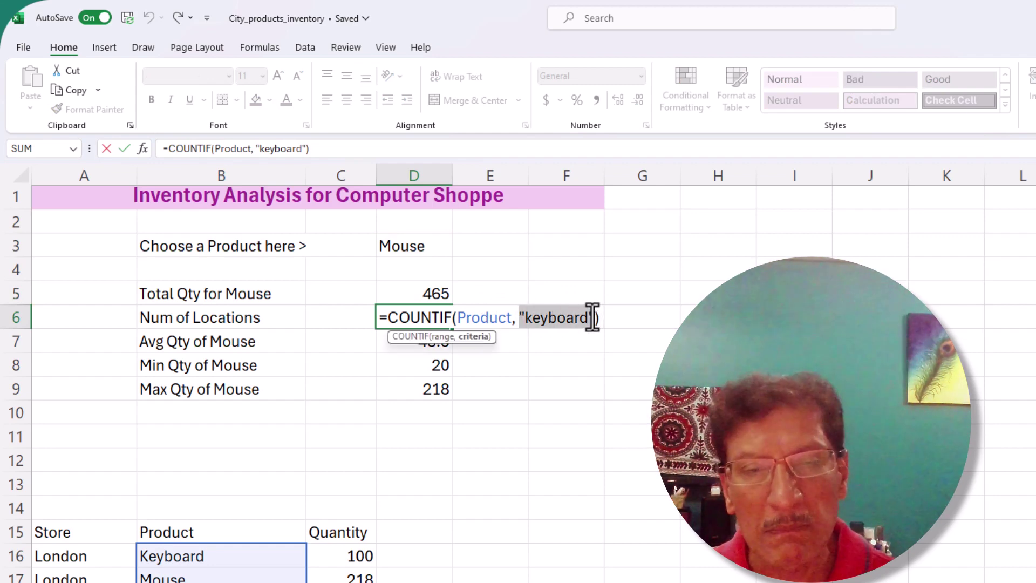
key(BackSpace)
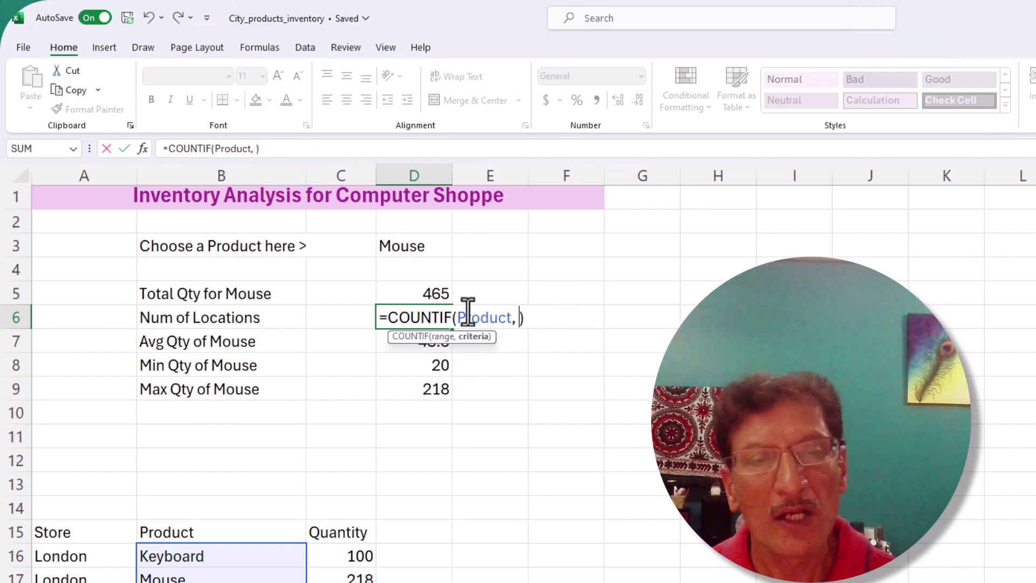
click(413, 249)
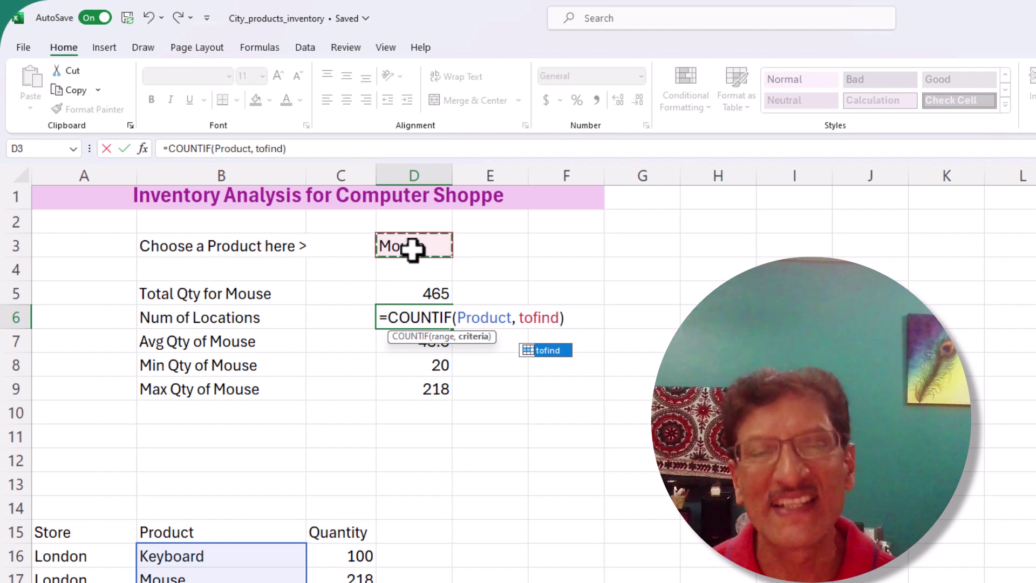
key(Return)
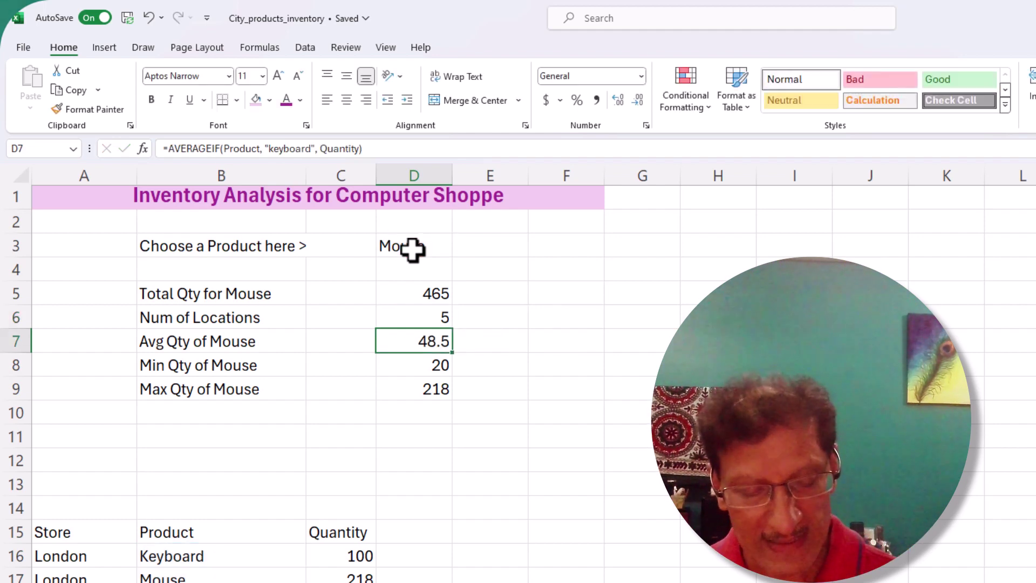
Step: Replace the "keyboard" criterion in the AVERAGEIF formula in D7 with a reference to the named cell tofind
key(F2)
drag(533, 340, 608, 341)
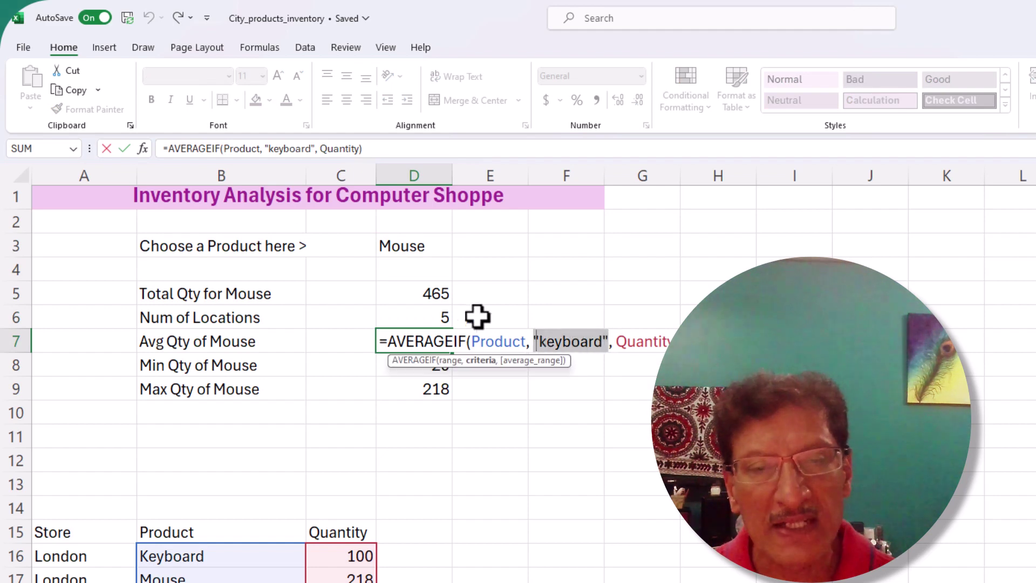
key(Delete)
click(393, 247)
key(Return)
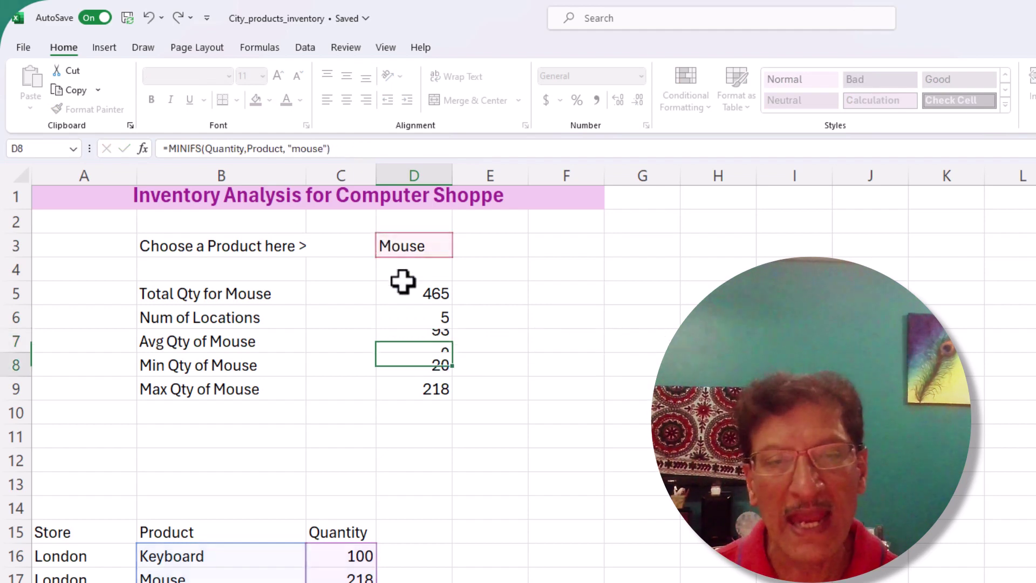
Step: Replace the "mouse" criterion in the MINIFS formula in D8 with a reference to the named cell tofind
key(F2)
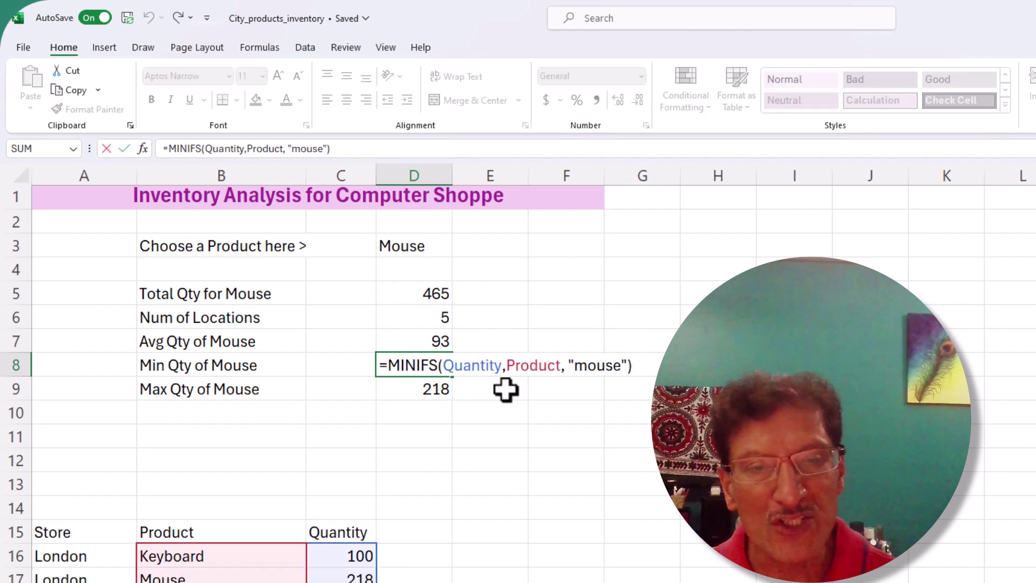
drag(567, 365, 624, 366)
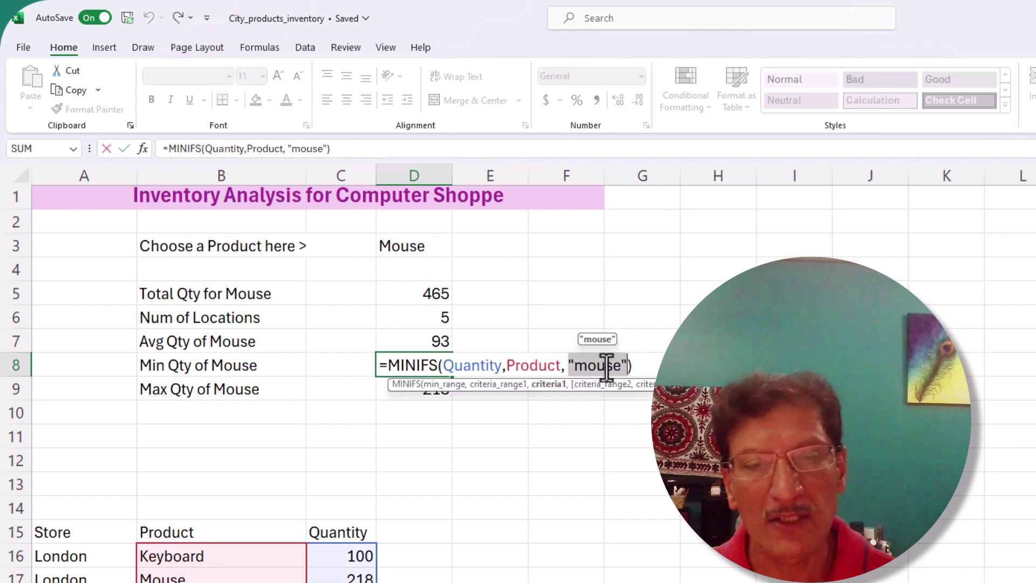
key(BackSpace)
click(392, 246)
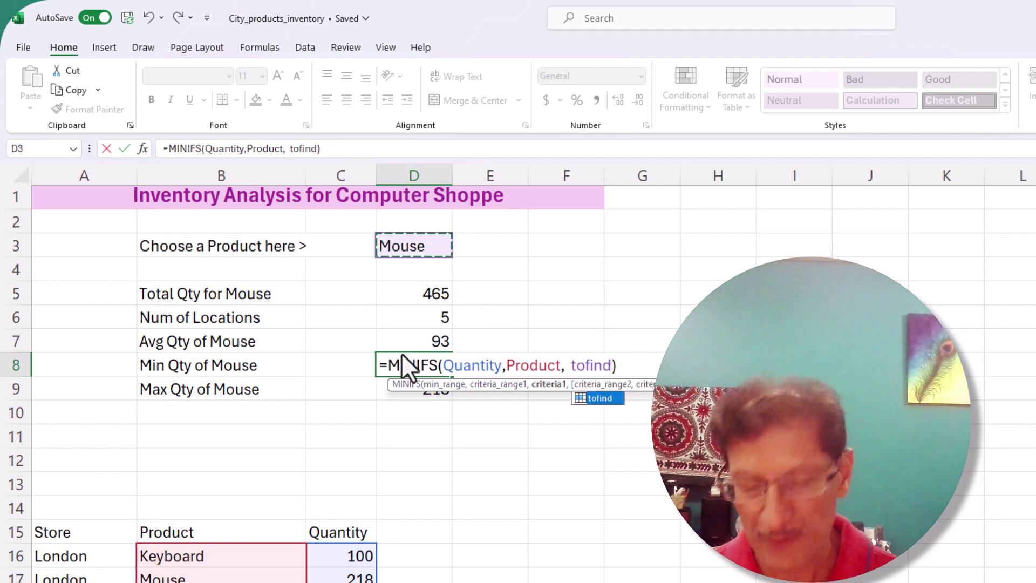
key(Return)
Step: Replace the "mouse" criterion in the MAXIFS formula in D9 with a reference to the named cell tofind
double_click(402, 384)
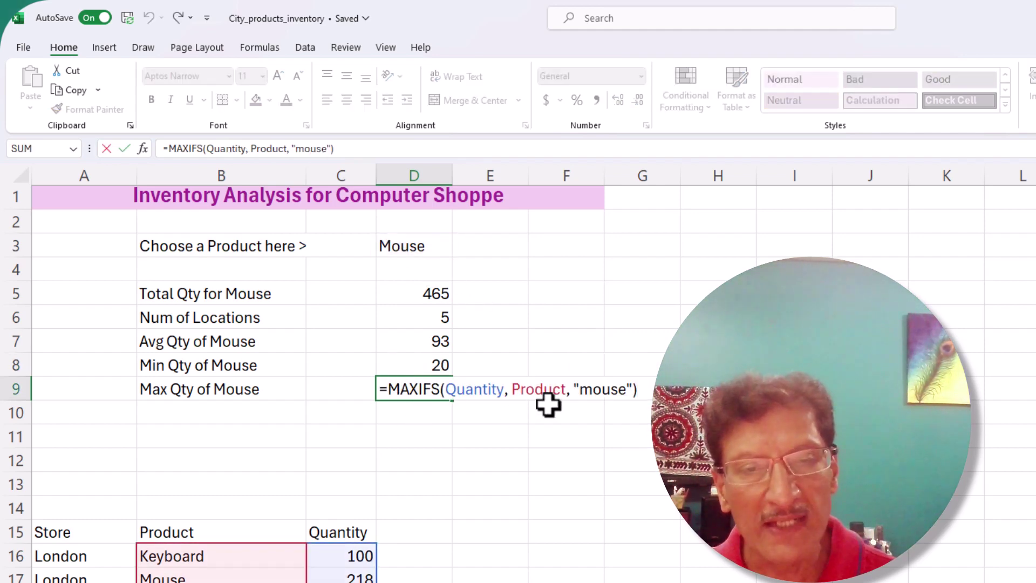
drag(575, 390, 632, 389)
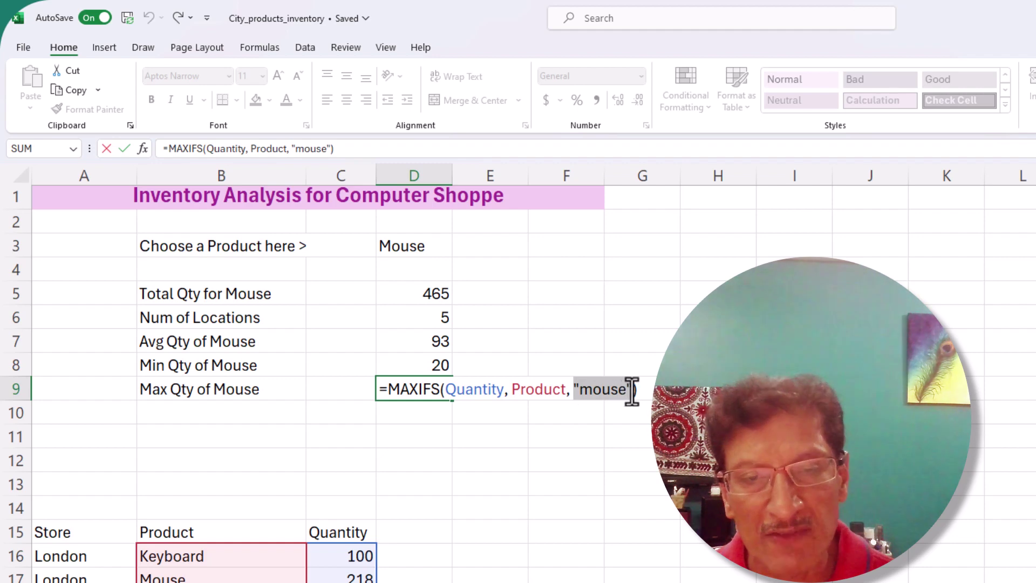
key(BackSpace)
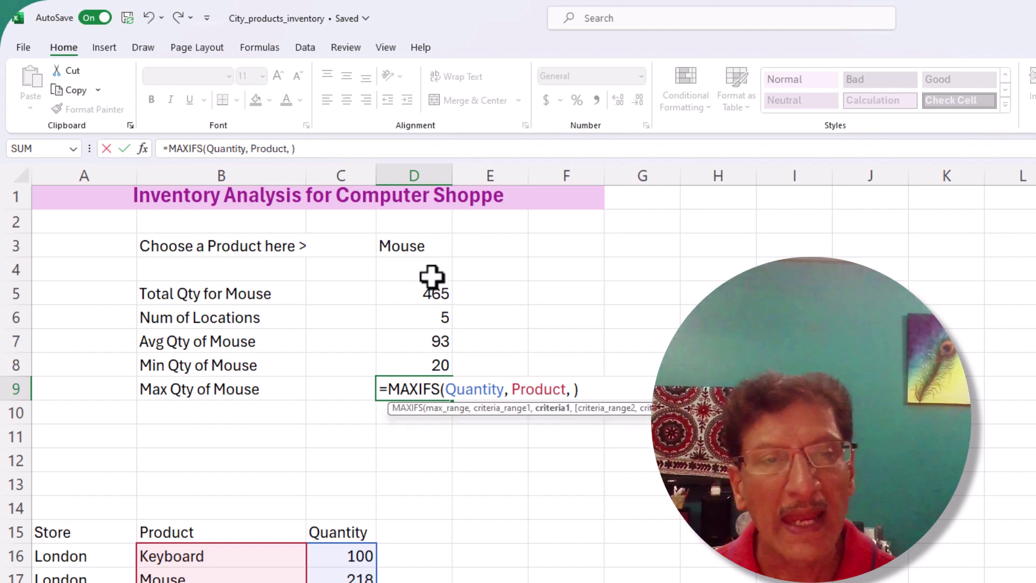
click(427, 247)
key(Return)
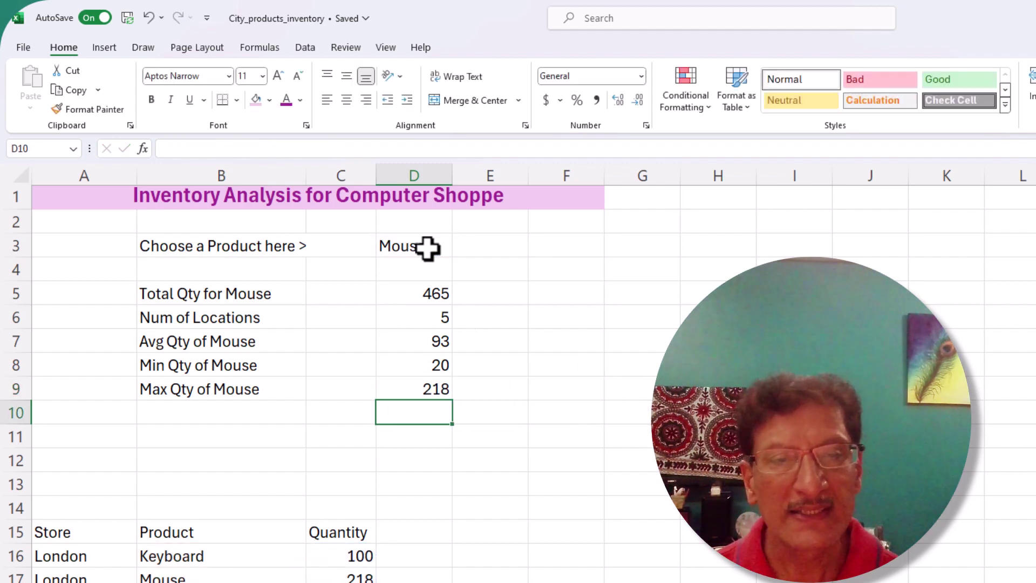
Step: Set the chosen product in cell D3 to Keyboard
click(419, 249)
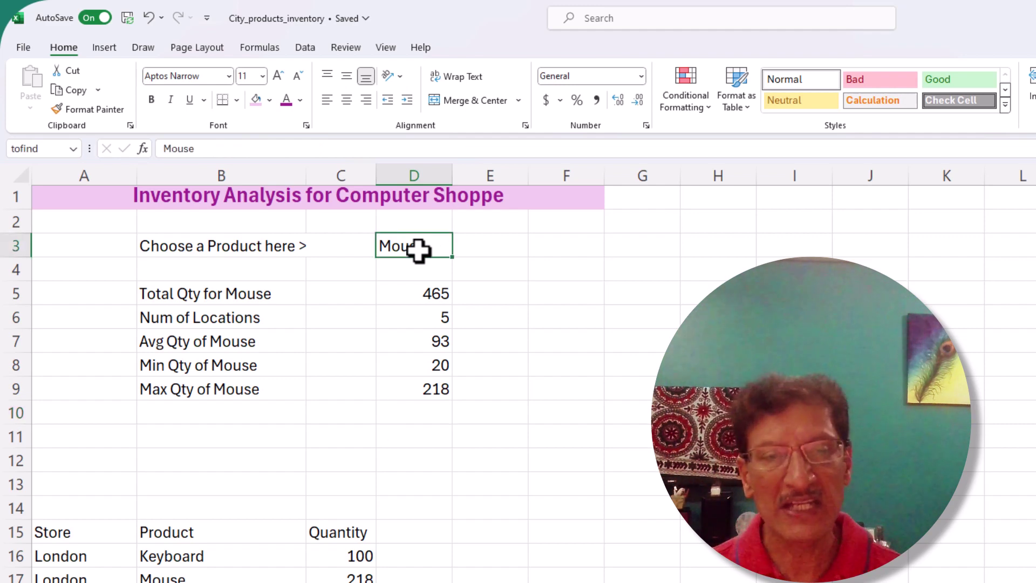
text(KEyboard)
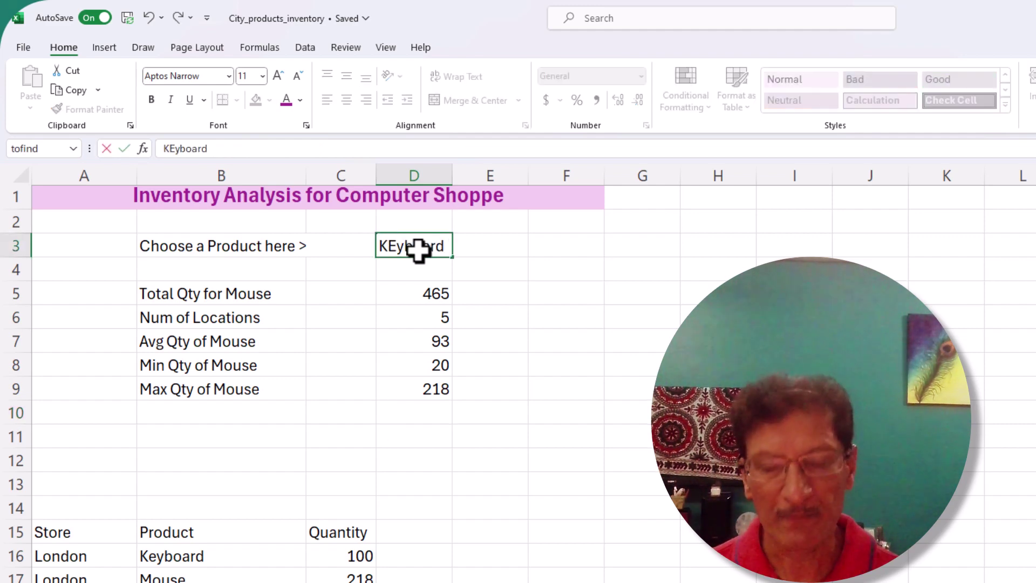
key(Return)
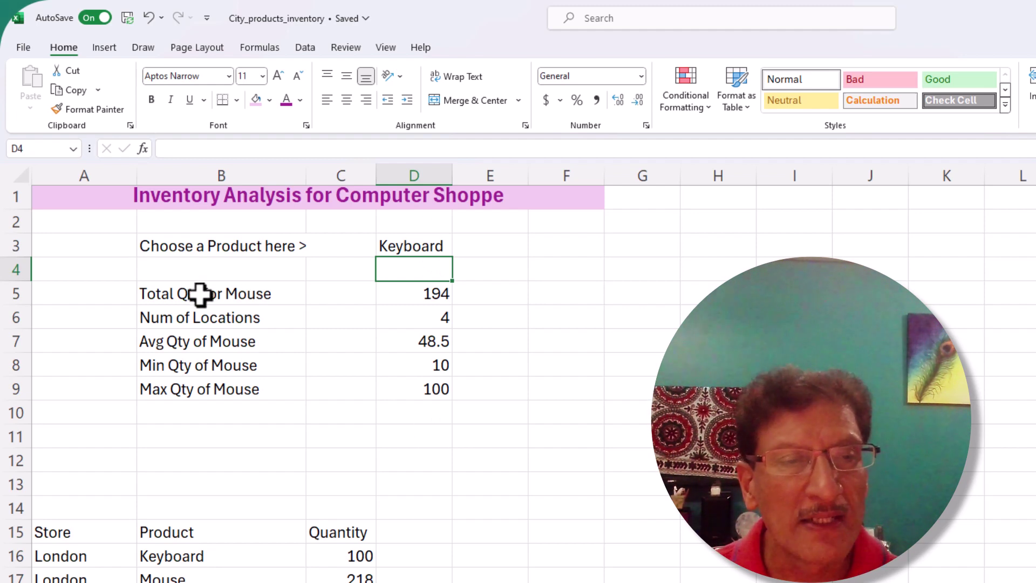
Step: Make the summary labels in B5:B9 and the results in D5:D9 bold
drag(200, 294, 205, 384)
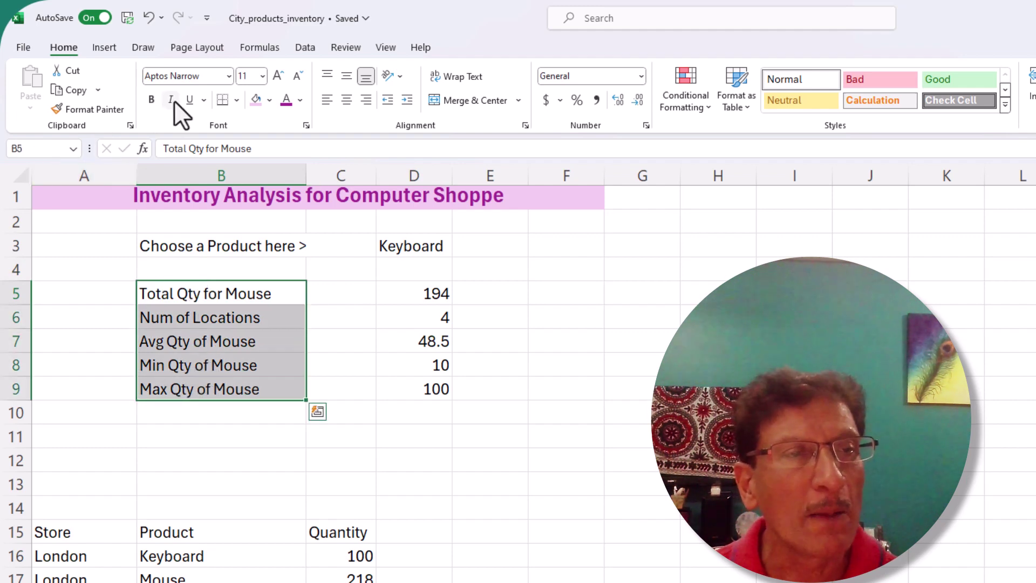
click(151, 101)
drag(400, 291, 400, 384)
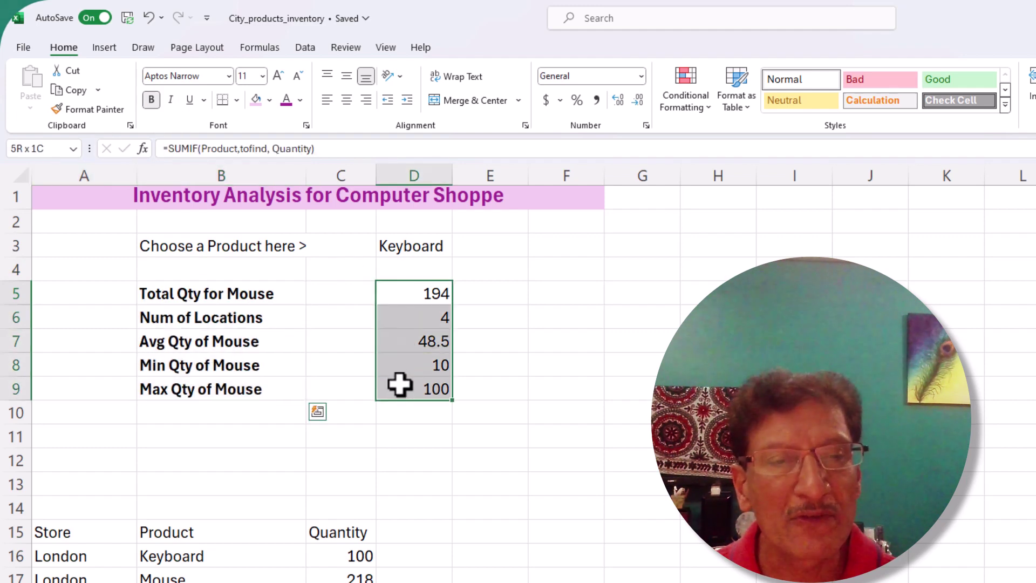
click(151, 100)
Step: Make the label in B3 bold and purple, and give the product cell D3 purple text with a light purple fill
click(196, 244)
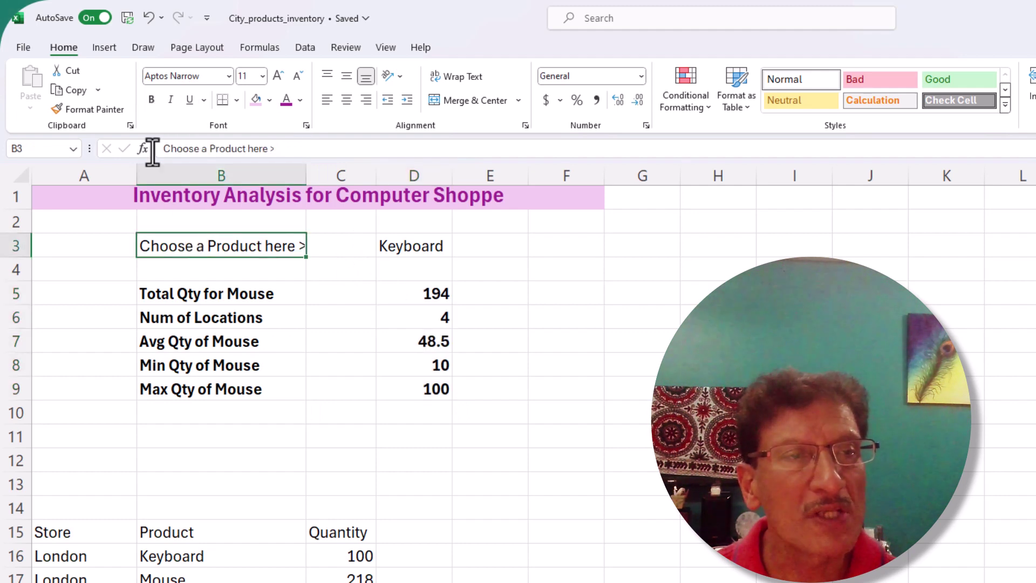
click(152, 100)
click(285, 100)
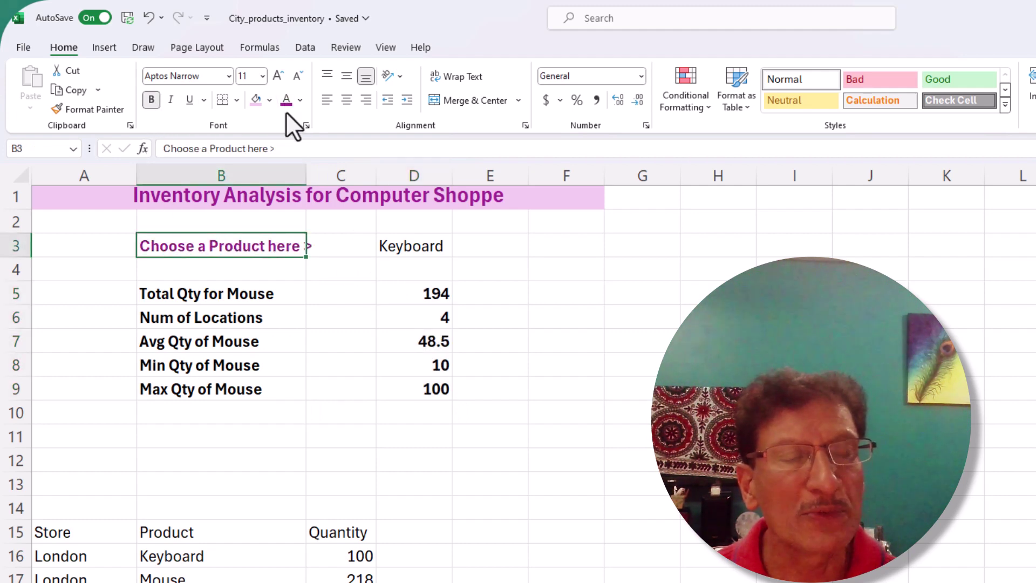
click(409, 249)
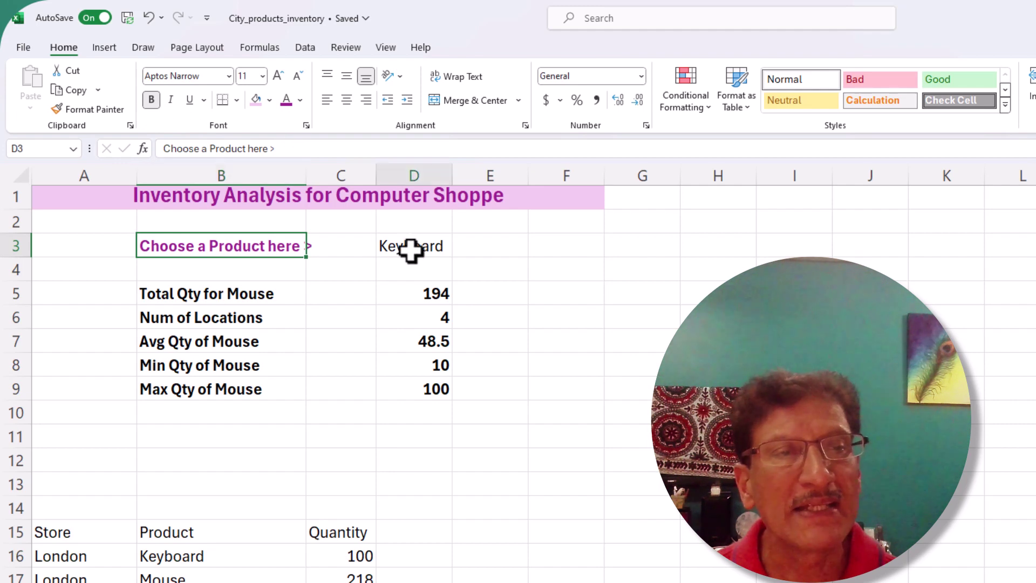
click(285, 101)
click(253, 100)
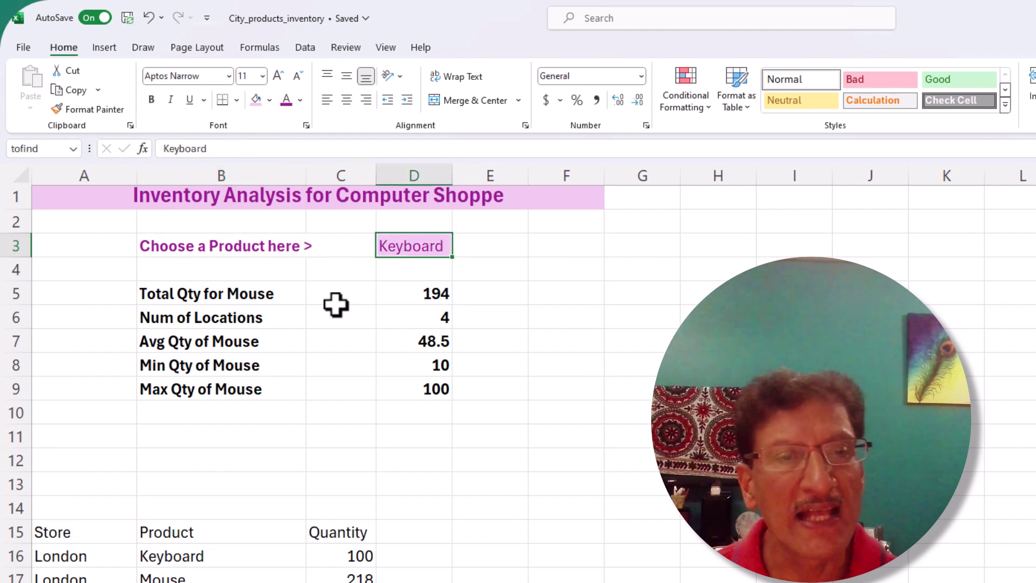
Step: Review the updated SUMIF formula in D5 and AVERAGEIF formula in D7
click(370, 323)
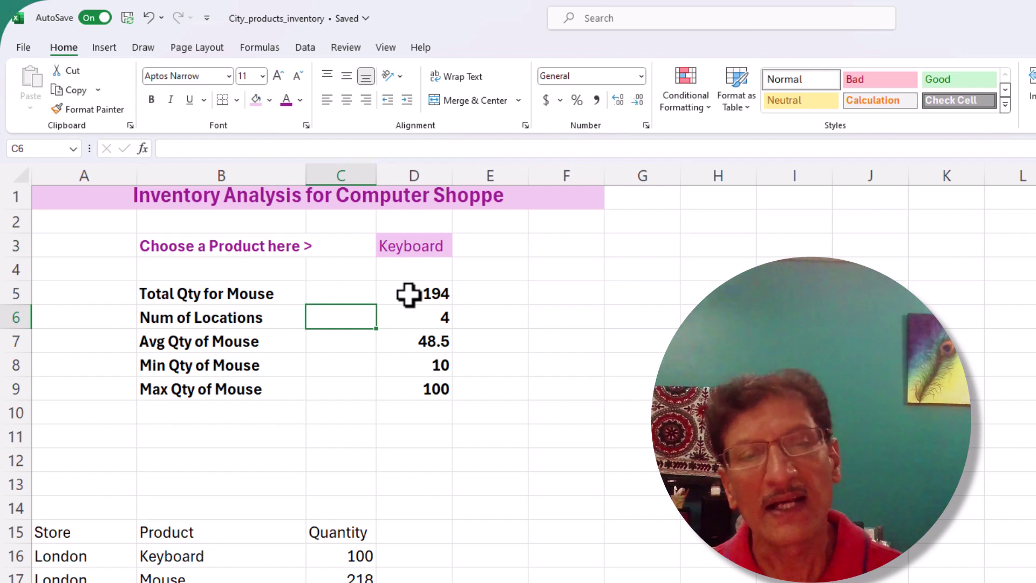
click(408, 294)
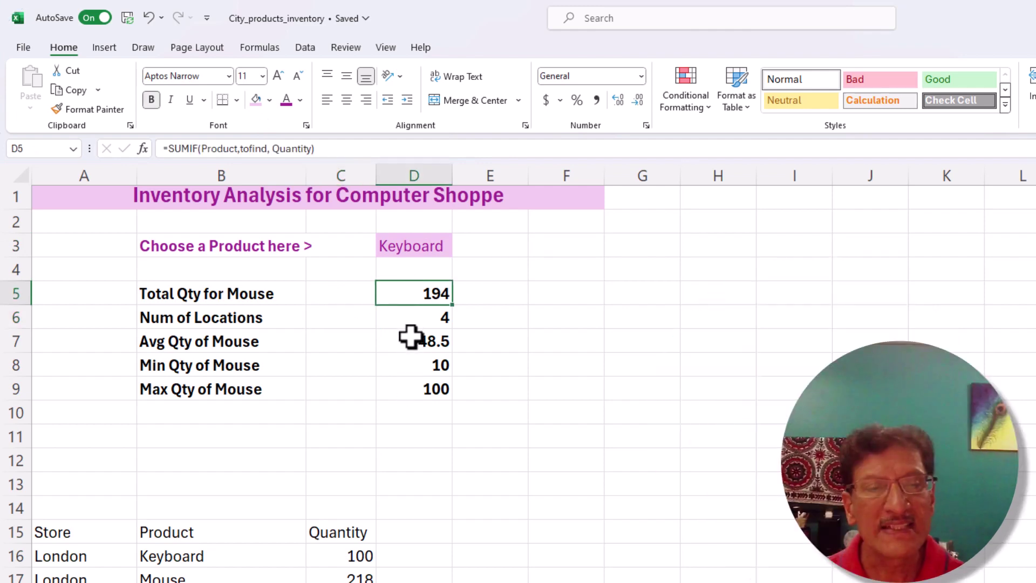
click(411, 338)
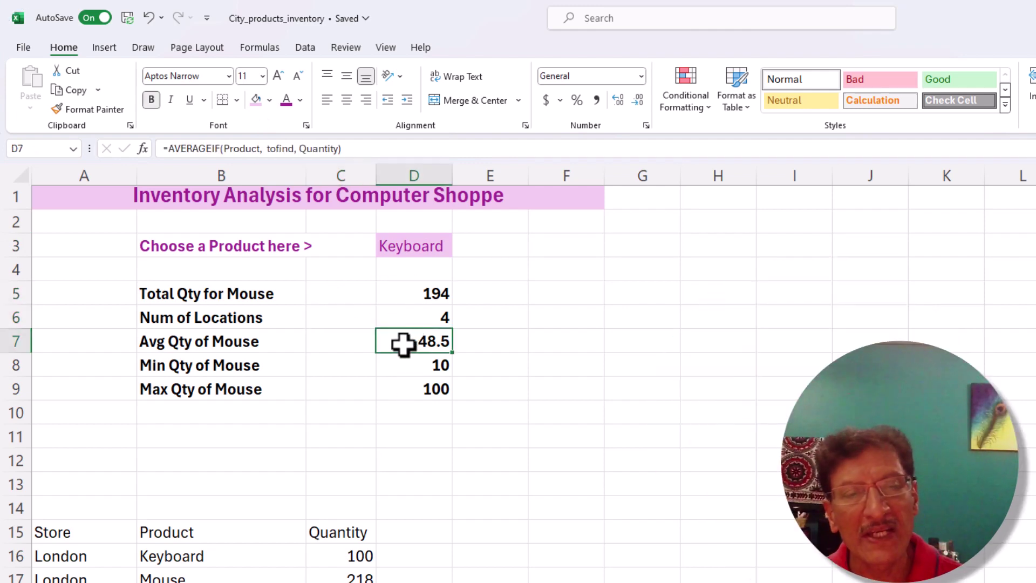
Step: Wrap the AVERAGEIF formula in D7 in a ROUND function with 0 decimal digits
key(F2)
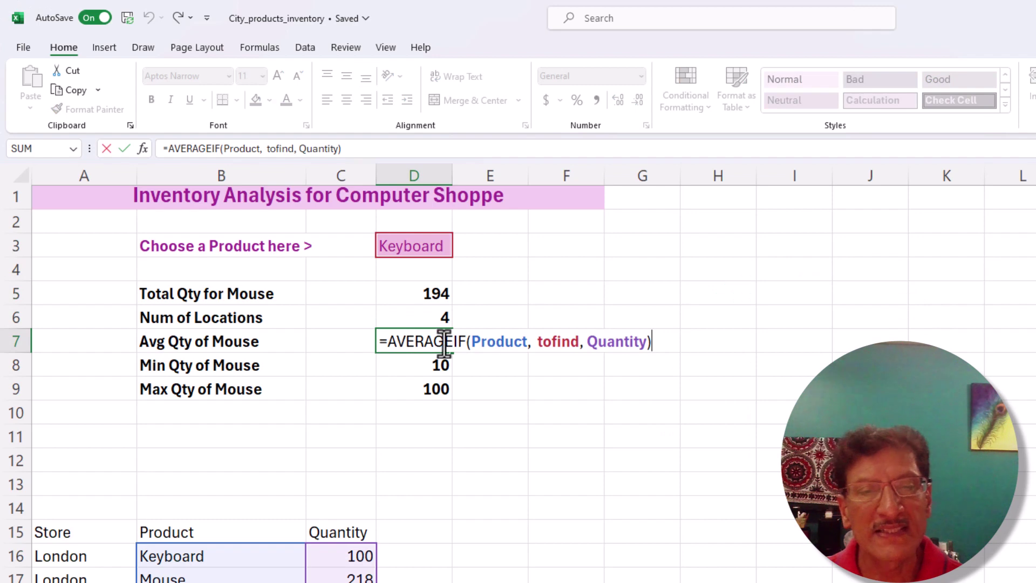
click(384, 342)
text(roand)
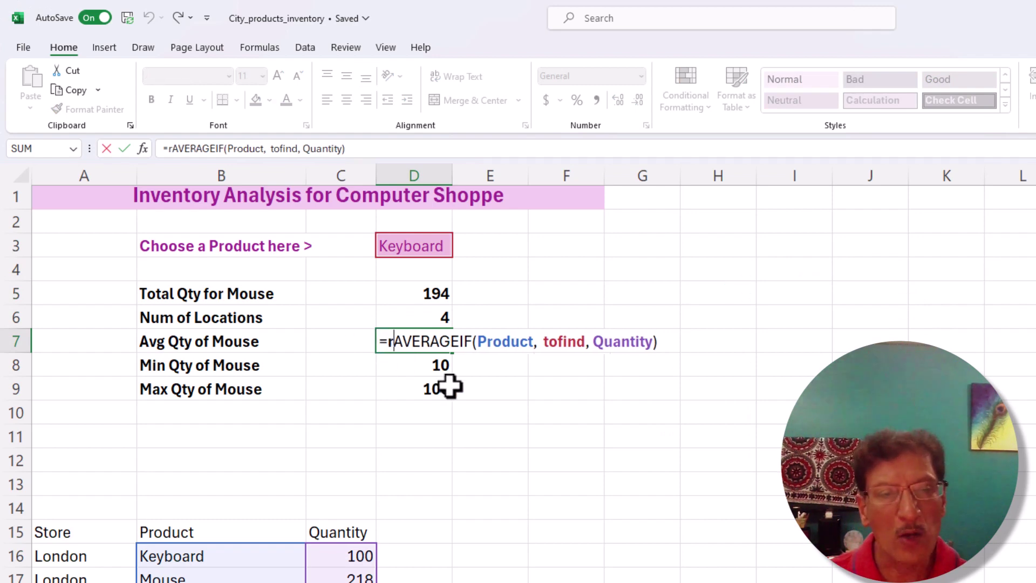
key(BackSpace)
key(BackSpace)
key(BackSpace)
text(und)
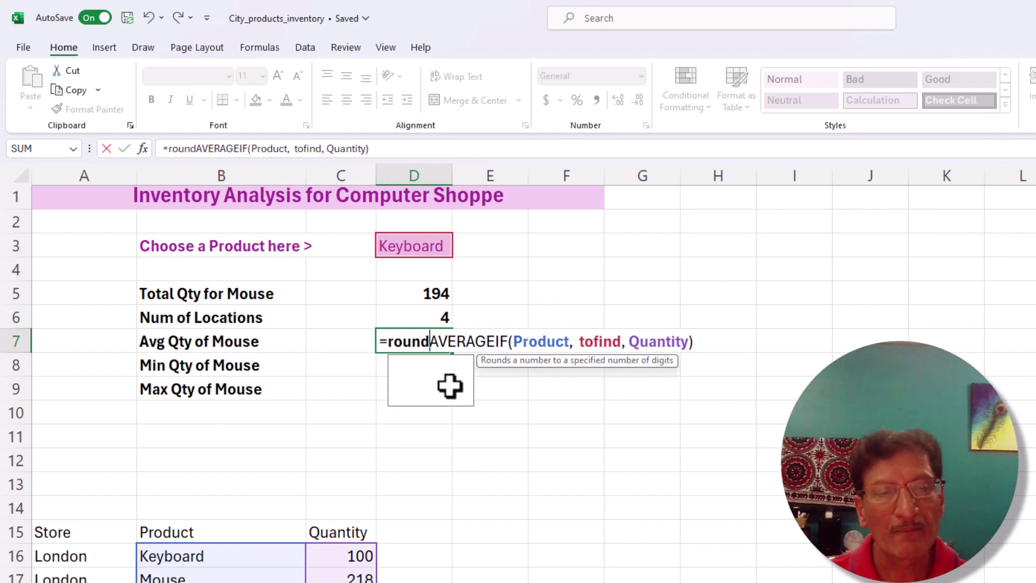
text(()
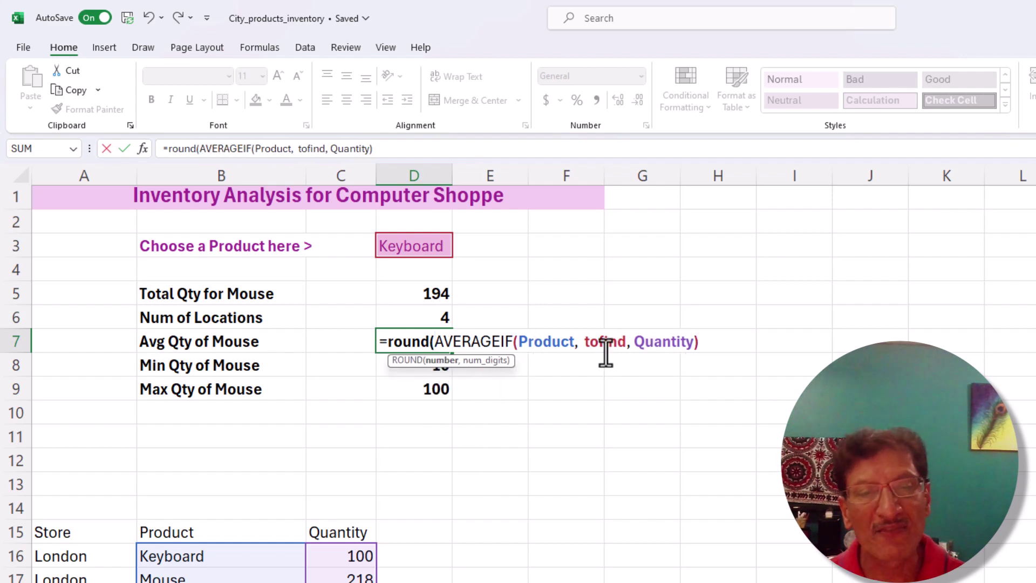
text(,)
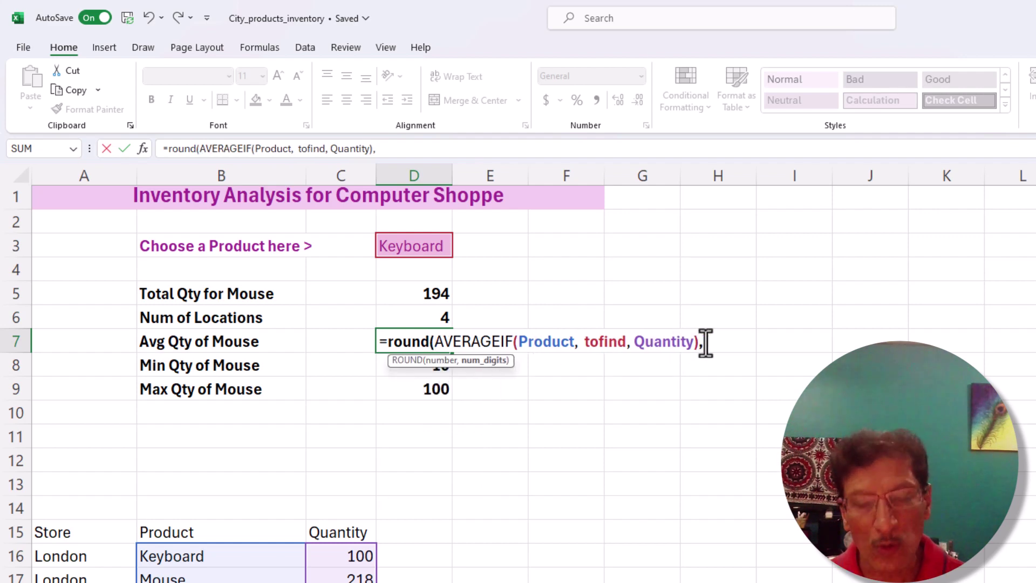
text( 0))
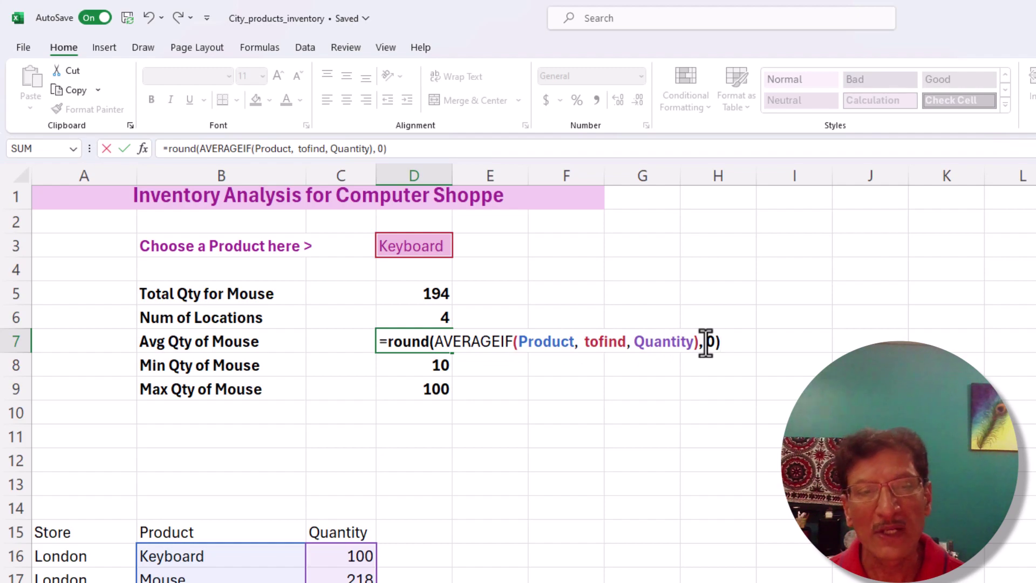
key(Return)
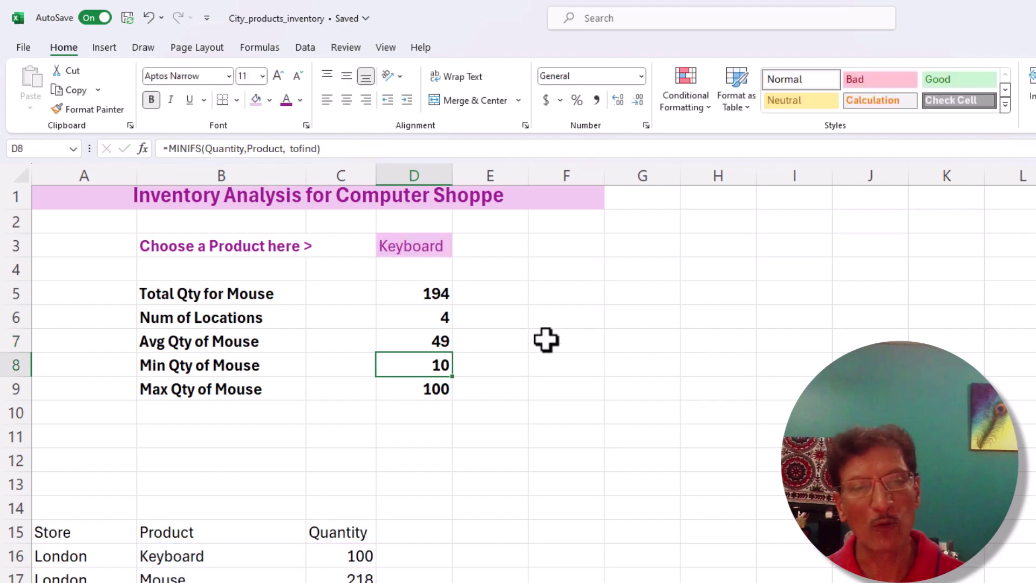
click(432, 341)
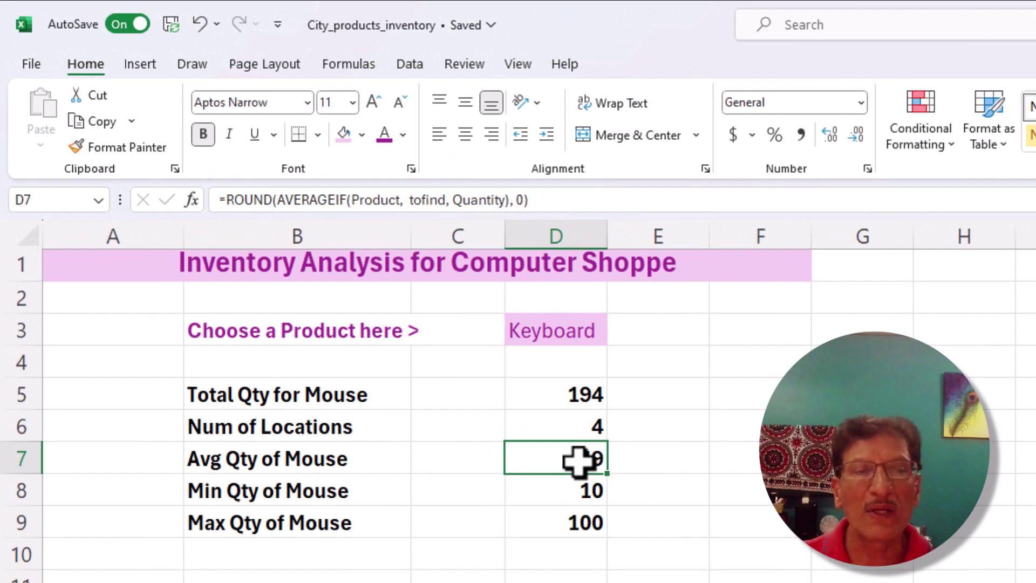
Step: Turn the B5 label into the formula ="Total Qty for " & tofind, referencing the chosen product in D3
click(284, 402)
key(F2)
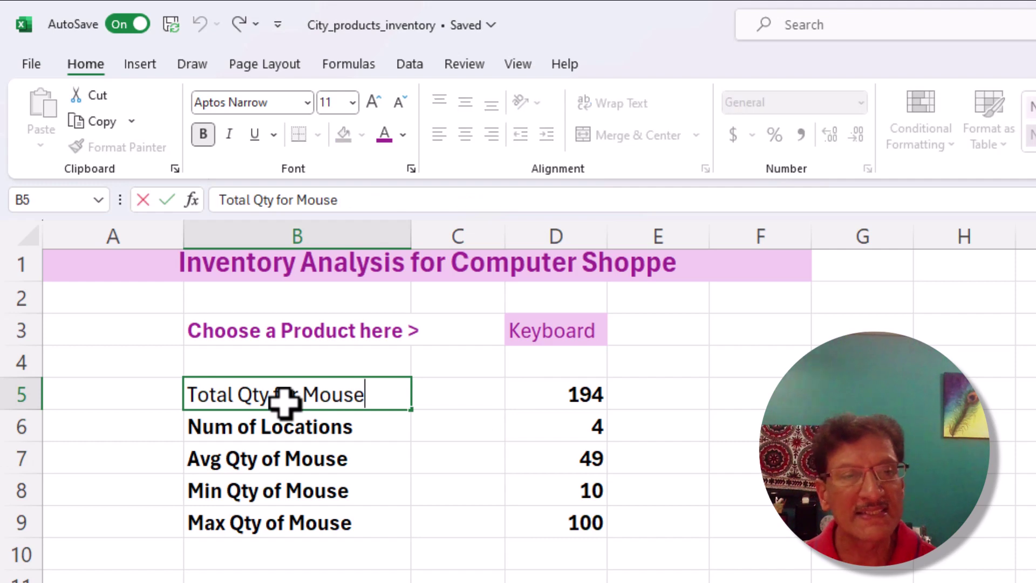
click(186, 395)
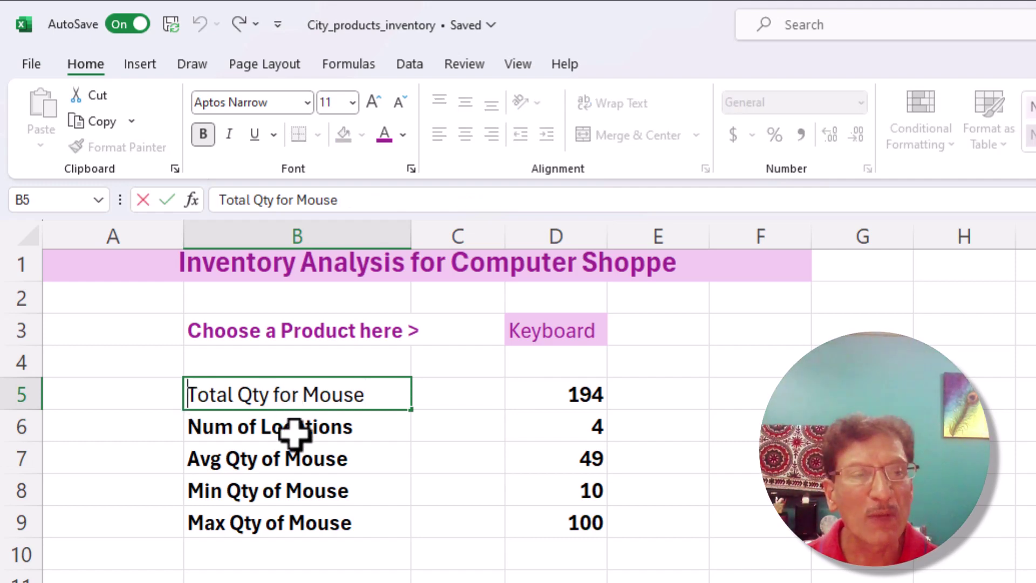
text(=")
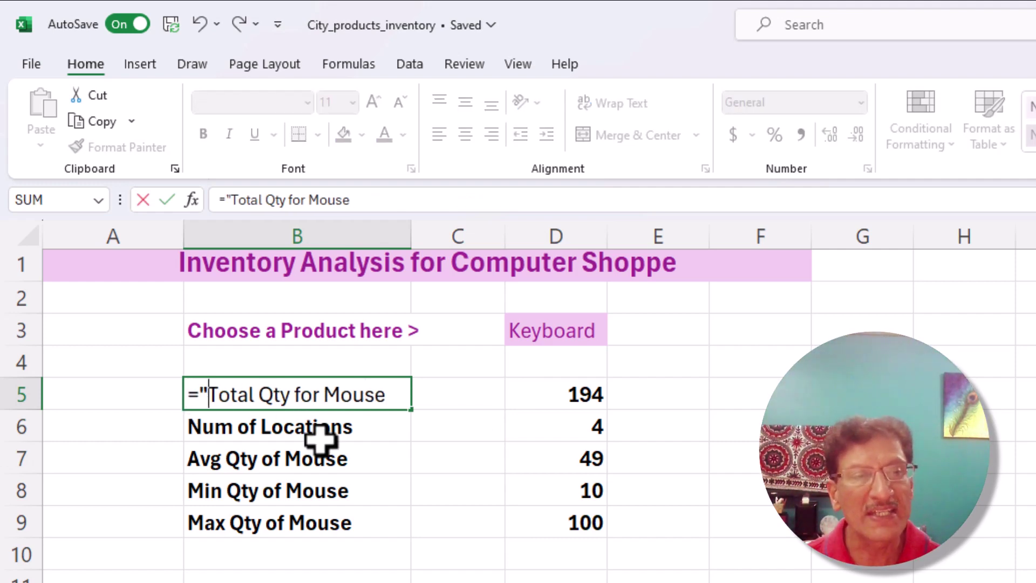
click(324, 394)
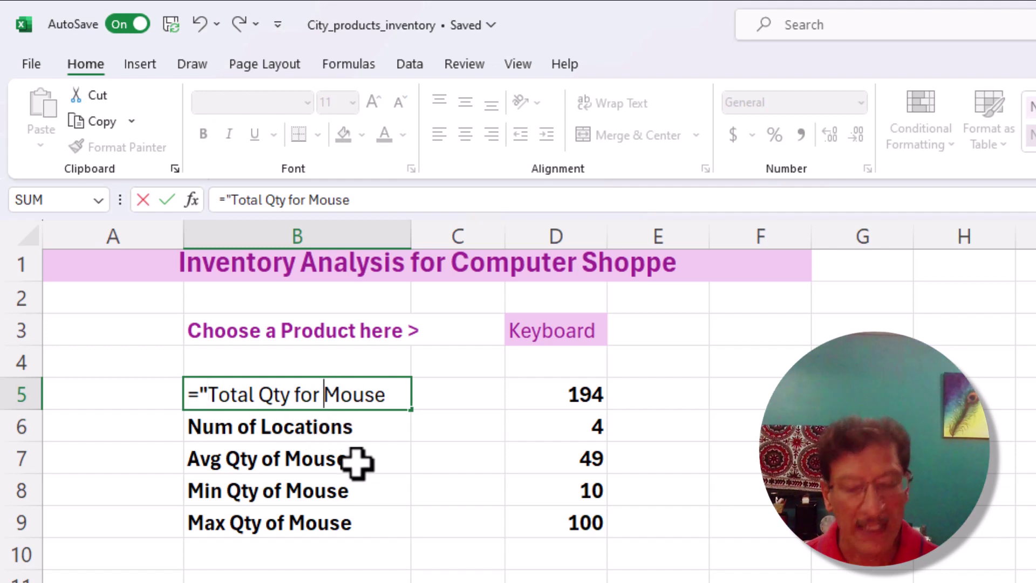
text(")
text( &)
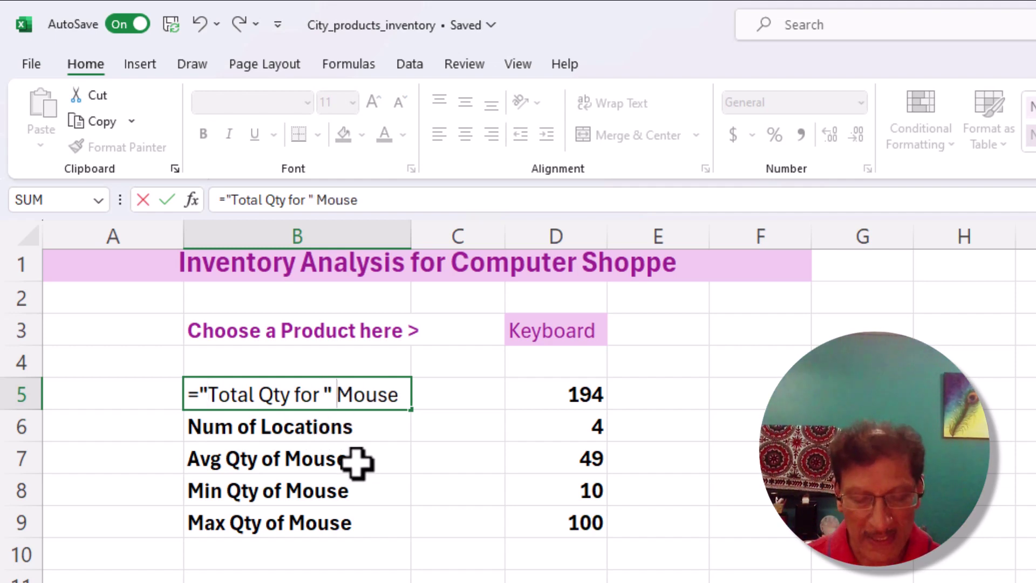
key(Delete)
key(Delete)
key(Delete)
key(Delete)
key(Delete)
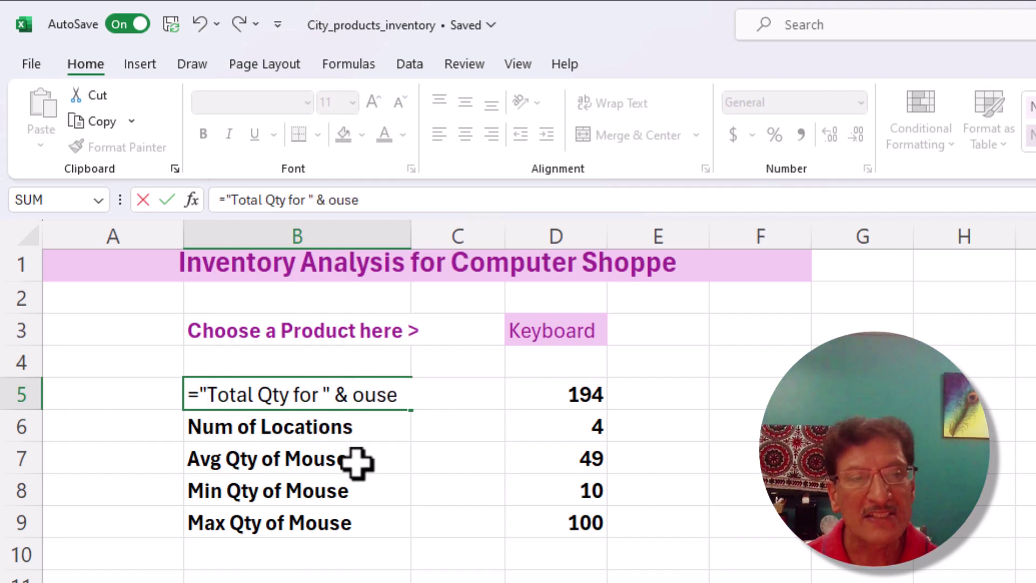
click(540, 333)
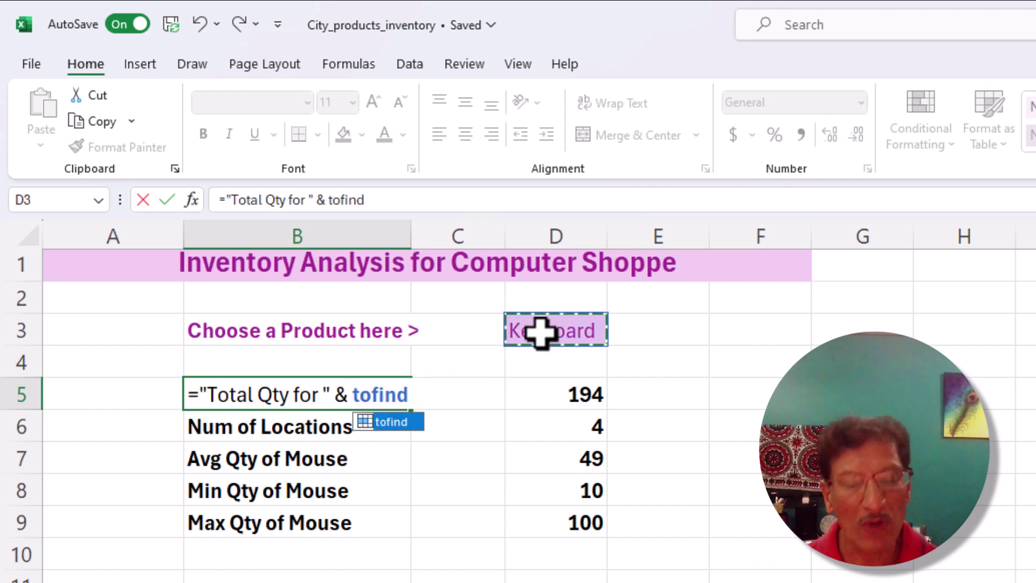
key(Return)
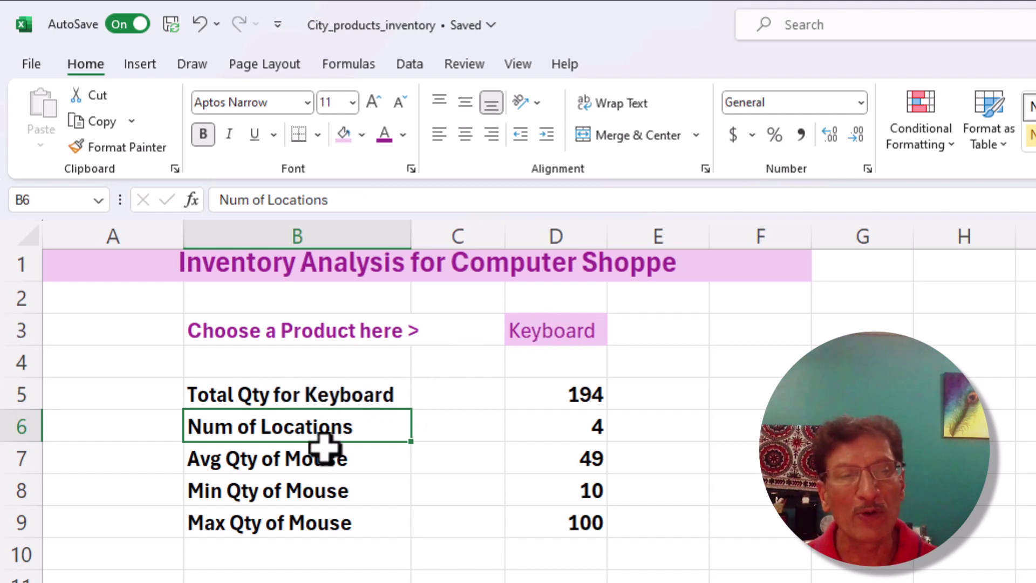
Step: Turn the B7 label into the formula ="Avg Qty of " & tofind, referencing the chosen product in D3
click(300, 462)
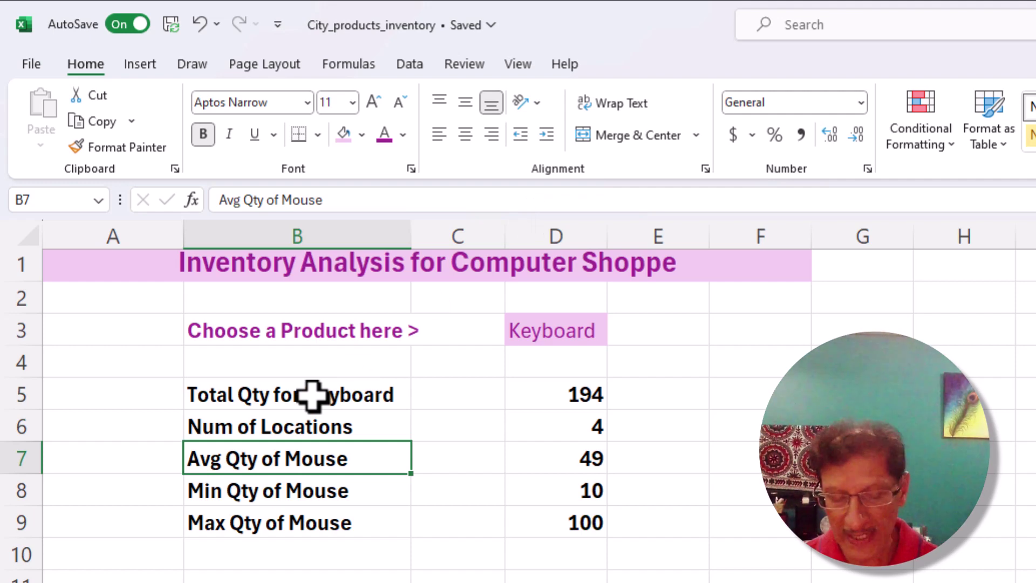
key(F2)
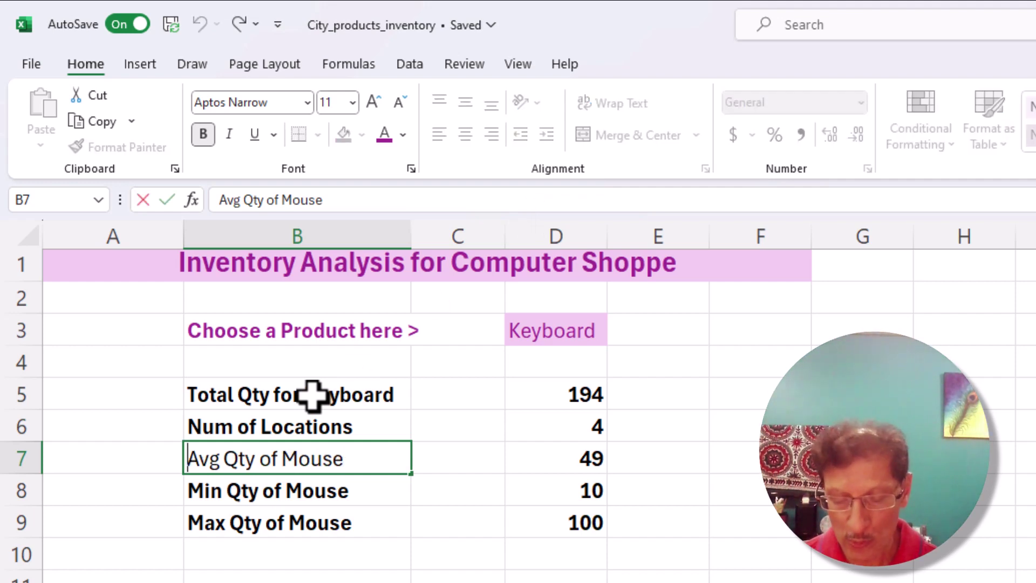
text(=")
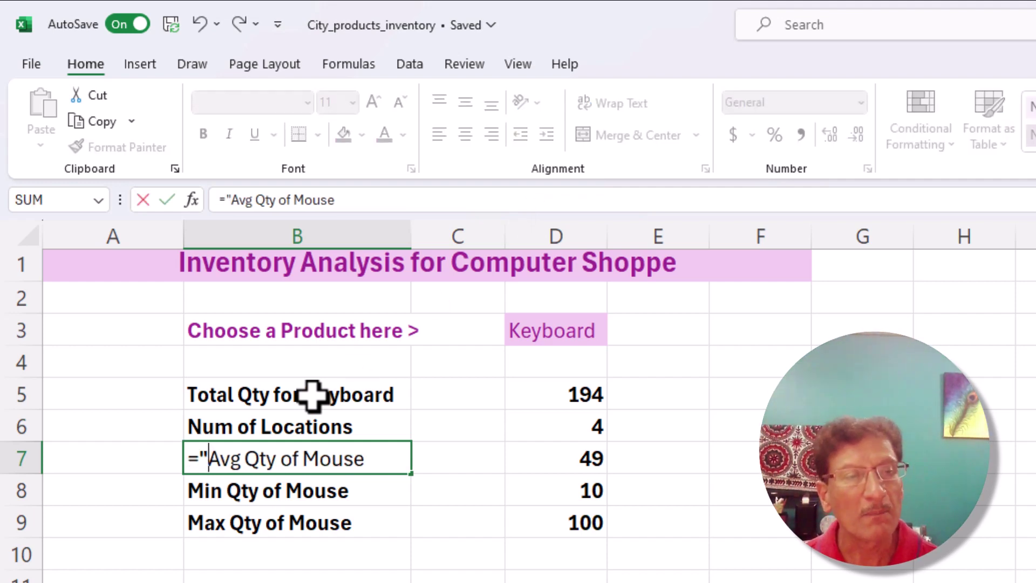
click(365, 458)
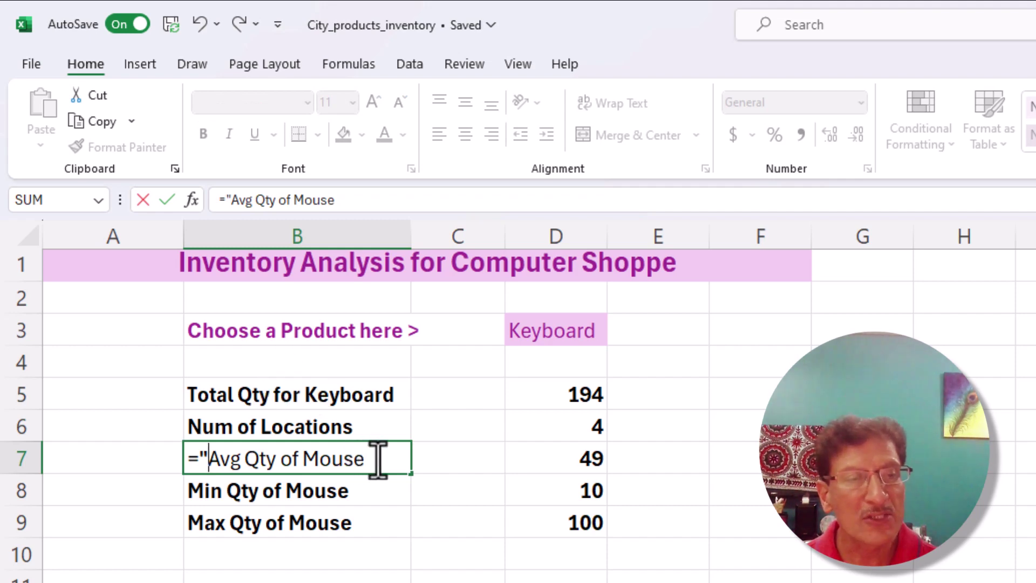
key(BackSpace)
key(BackSpace)
key(BackSpace)
key(BackSpace)
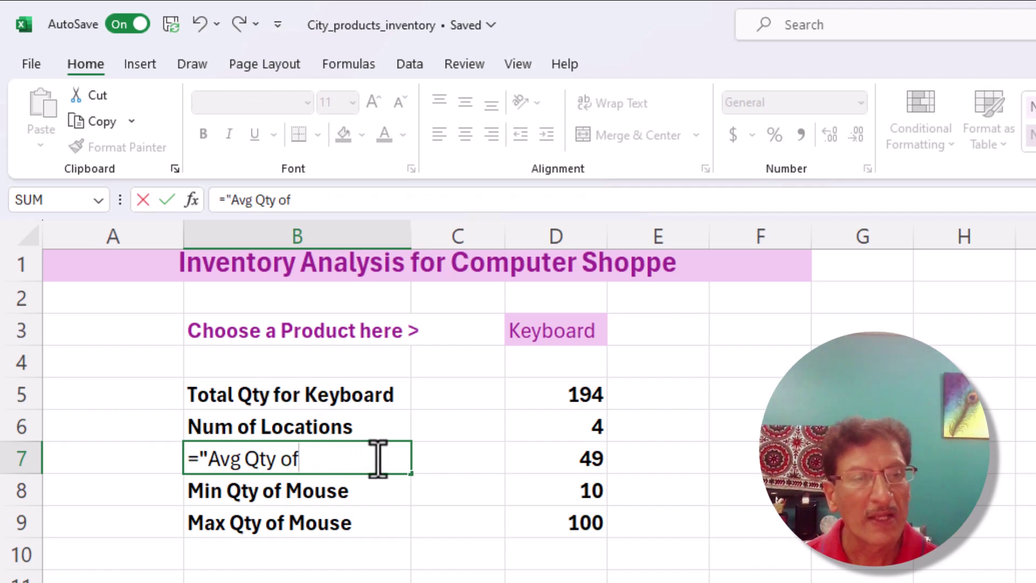
text(")
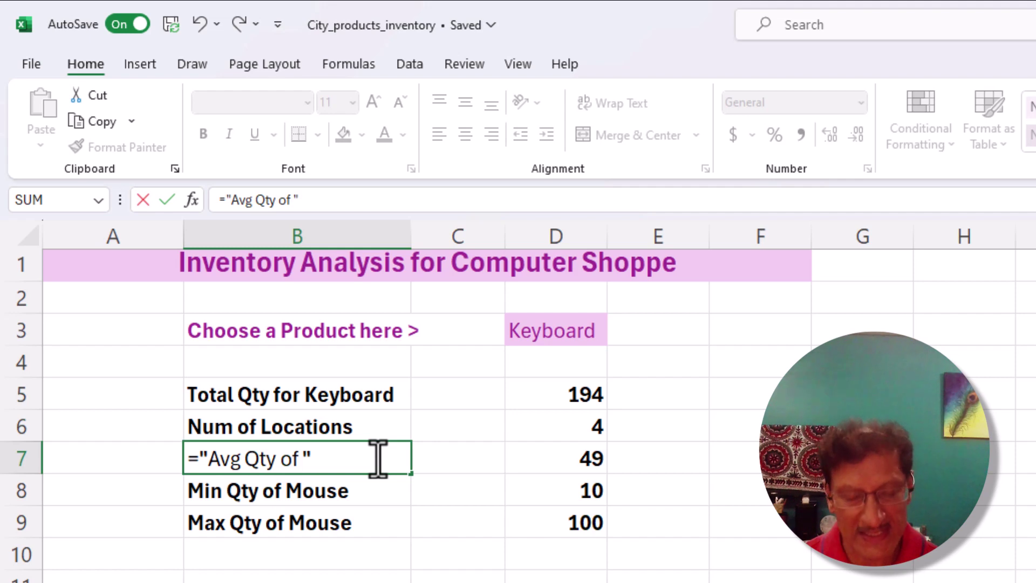
text( &)
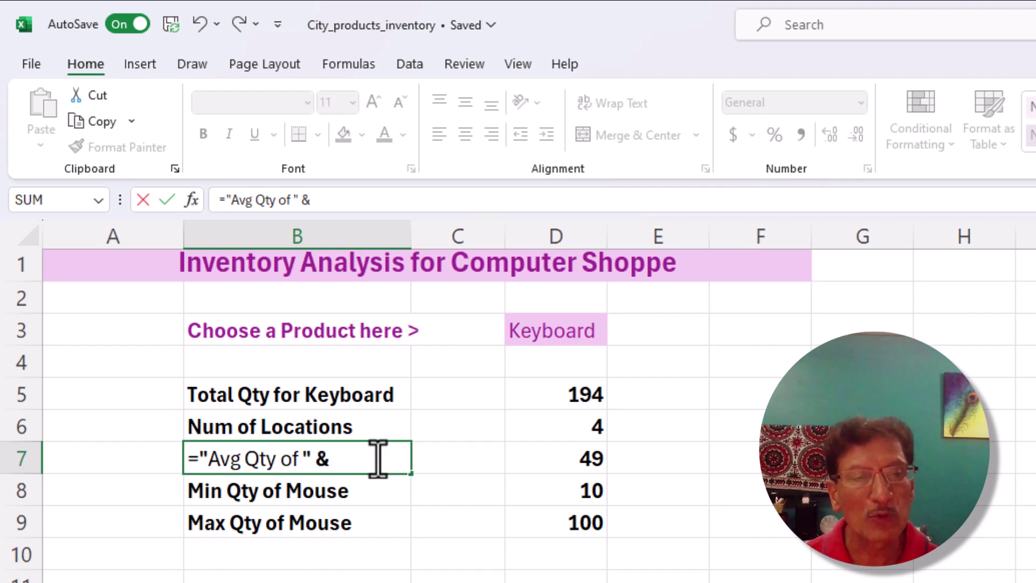
click(550, 337)
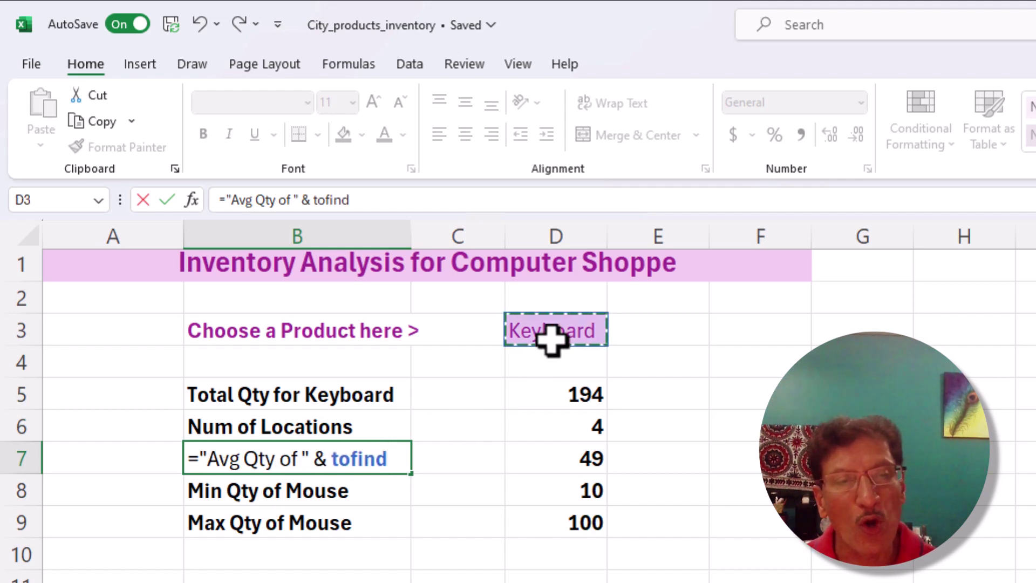
key(Return)
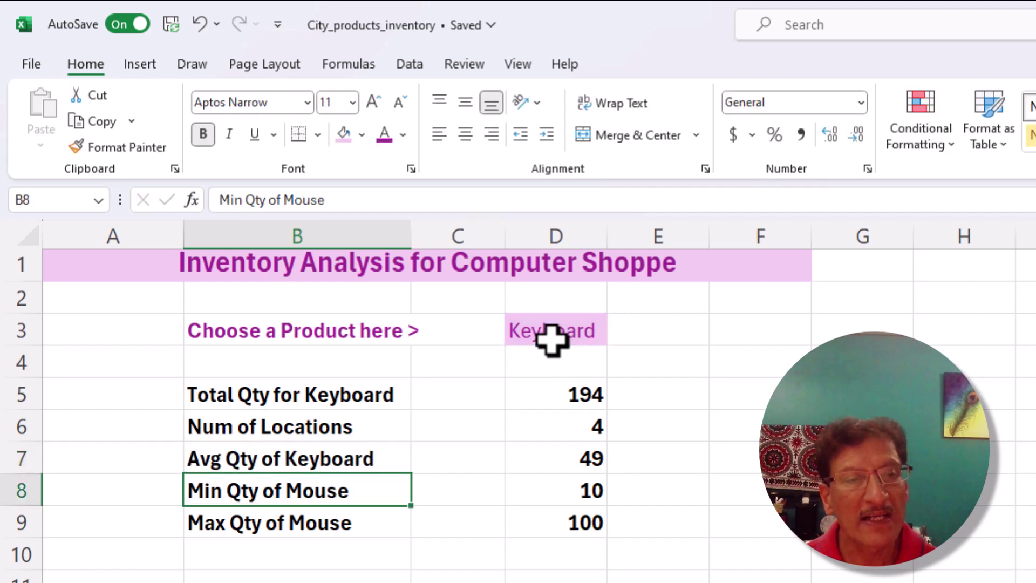
Step: Convert the B8 label into the formula ="Min Qty of Mouse" &tofind, joining the text with the product cell D3
double_click(347, 491)
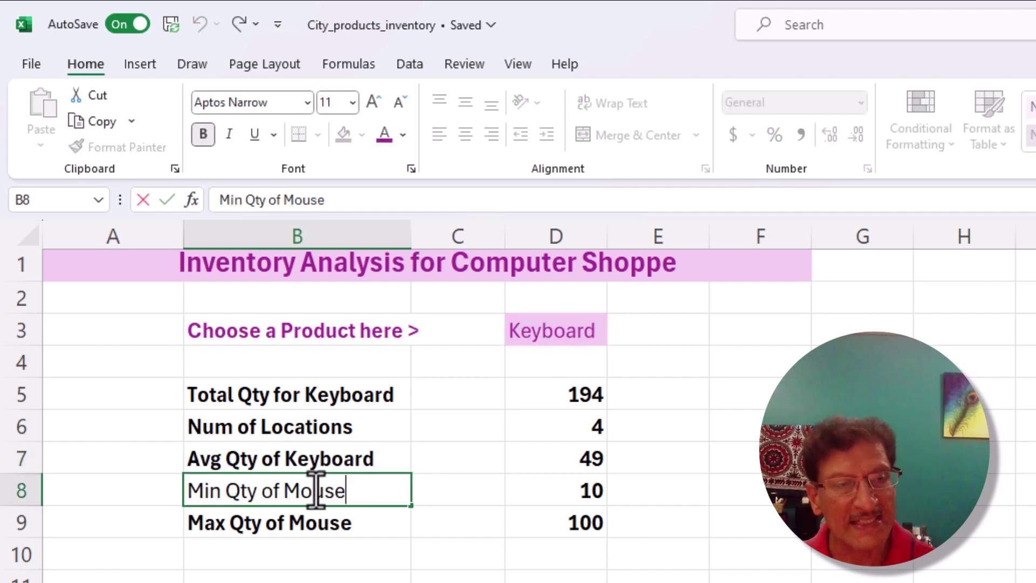
click(186, 490)
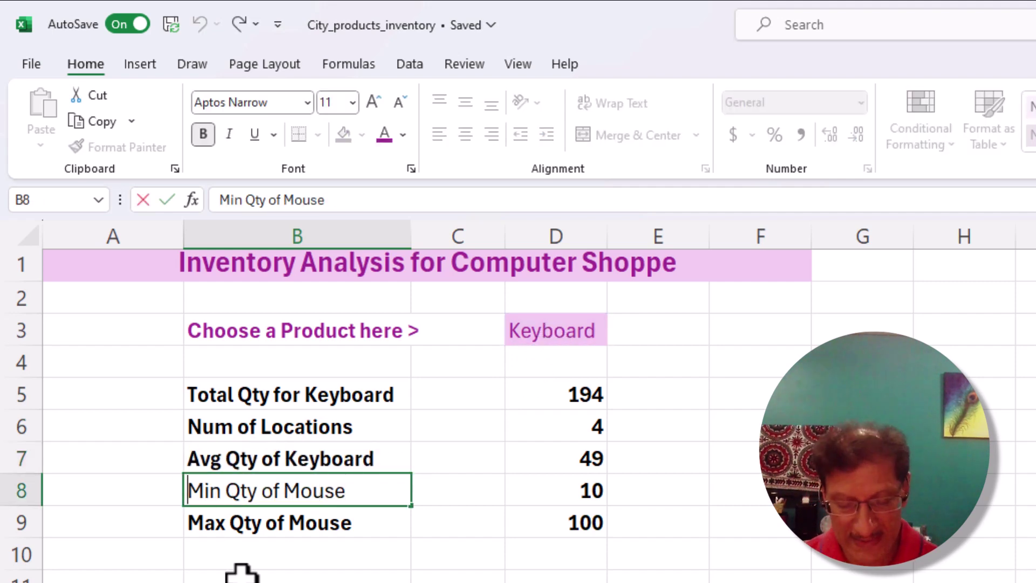
text(=")
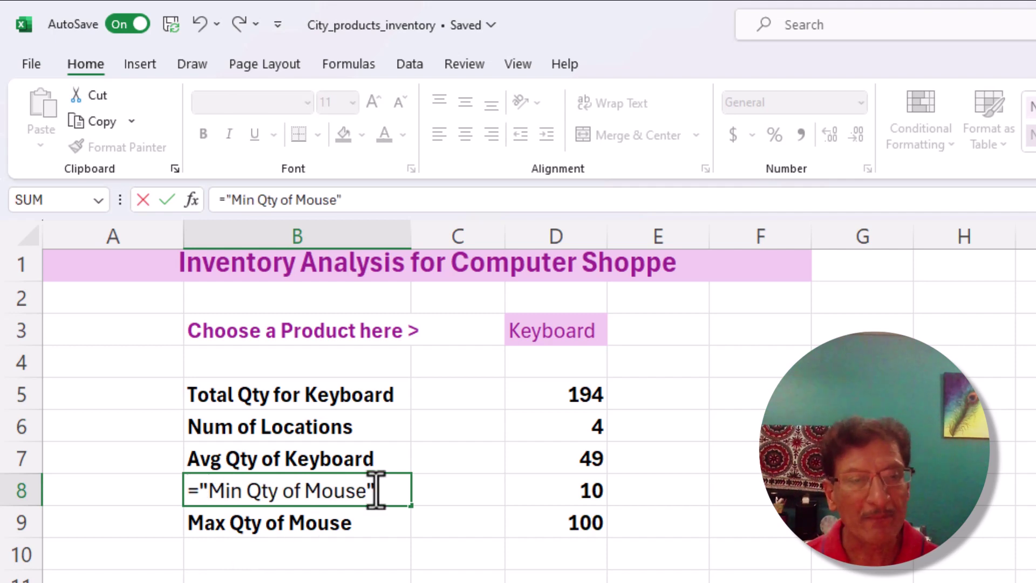
text( &)
key(shift+space)
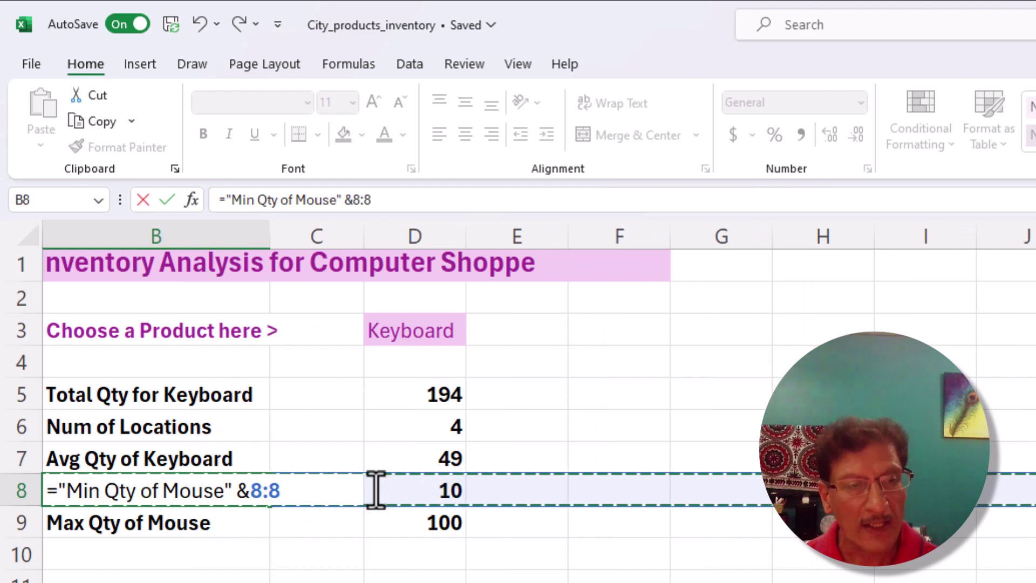
key(BackSpace)
key(BackSpace)
key(BackSpace)
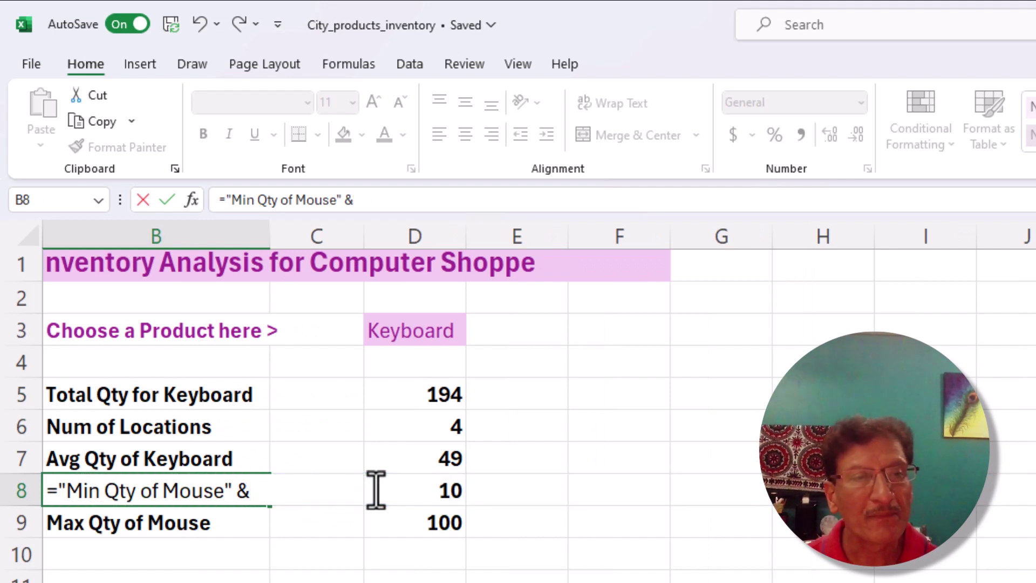
click(412, 331)
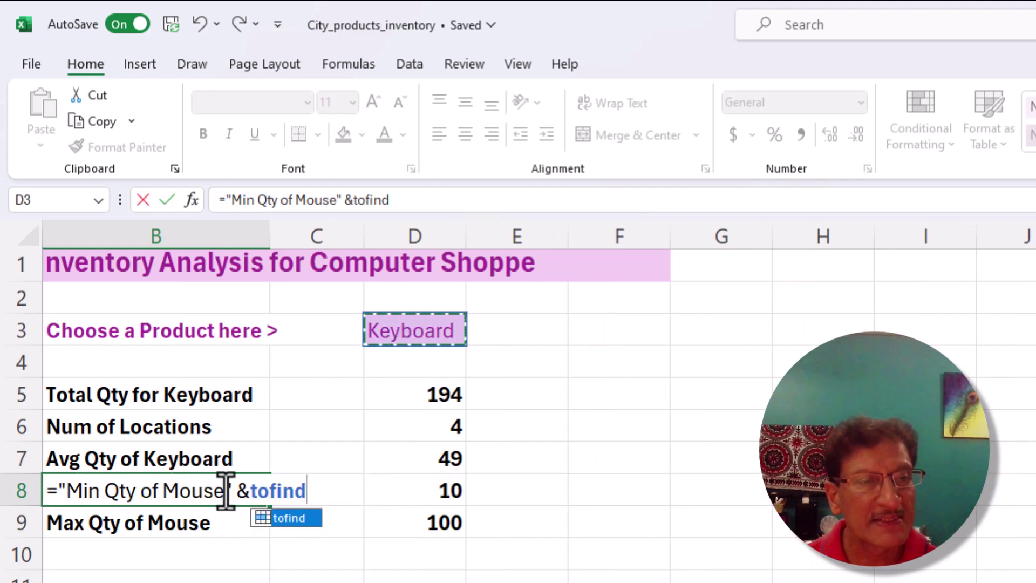
key(Return)
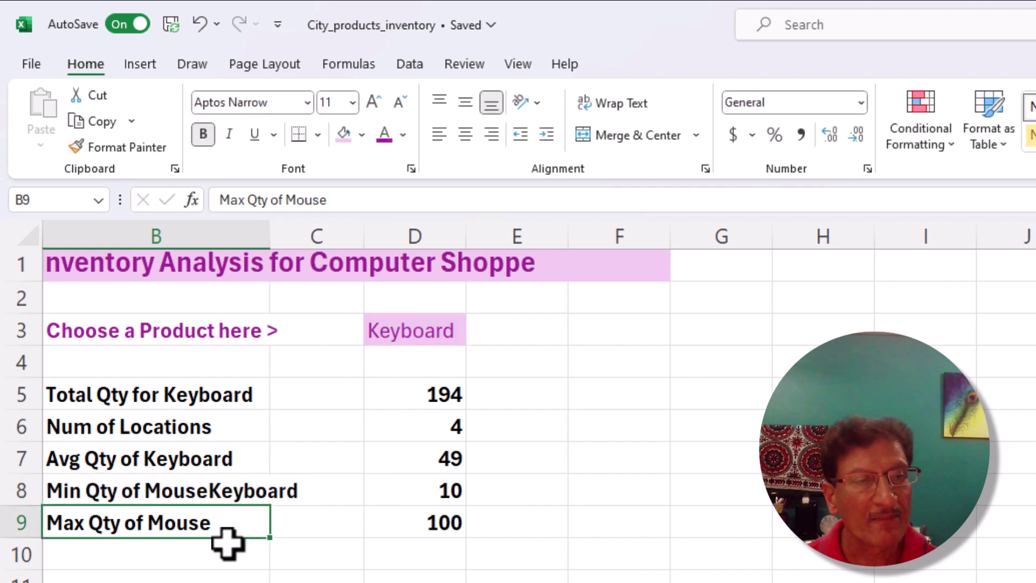
Step: Remove the word Mouse from the B8 label formula, making it ="Min Qty of " &tofind
double_click(213, 492)
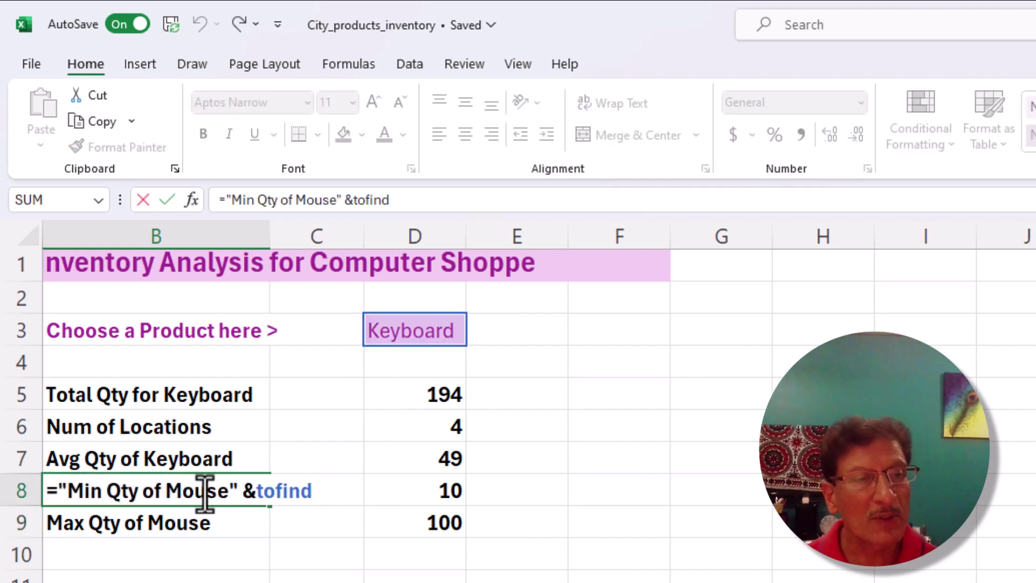
click(218, 491)
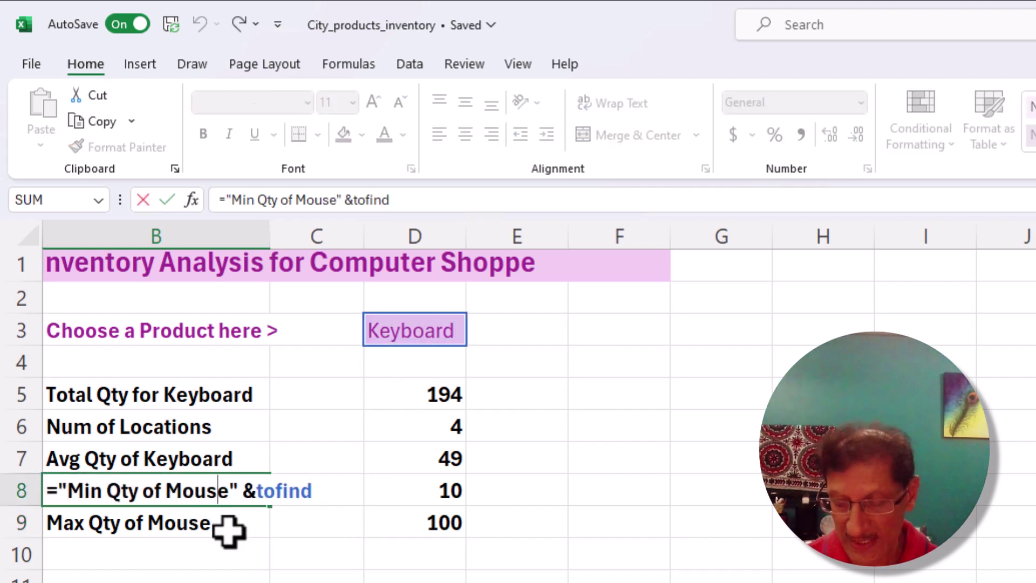
key(Delete)
key(BackSpace)
key(BackSpace)
key(BackSpace)
key(BackSpace)
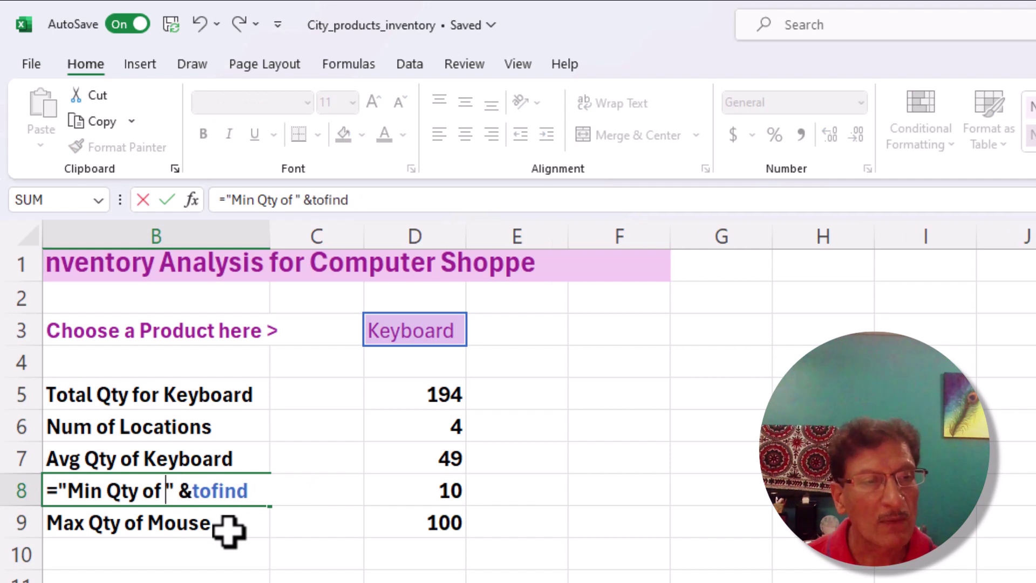
key(Return)
key(Left)
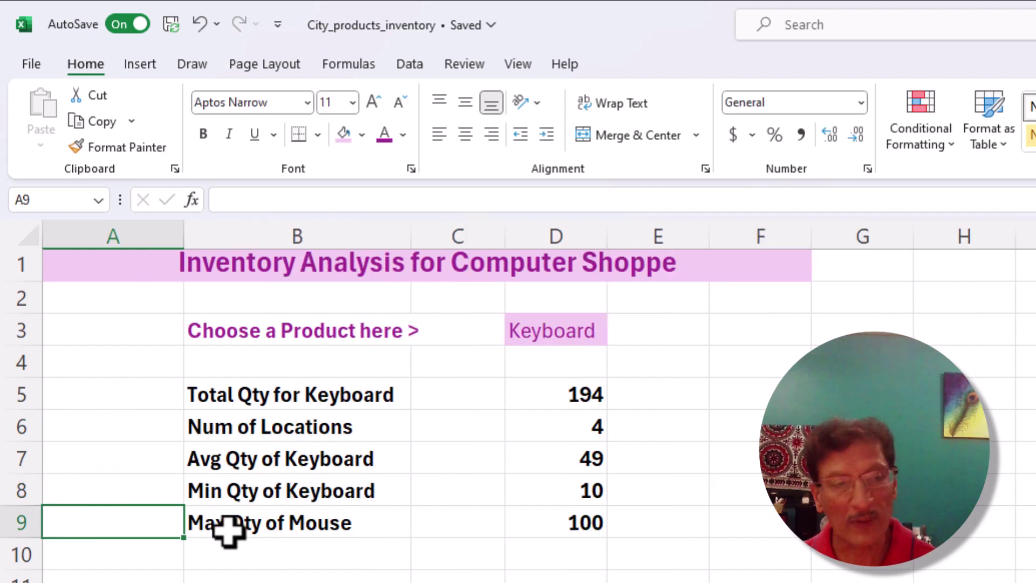
Step: Turn the B9 label into the formula ="Max Qty of " & tofind, referencing the chosen product in D3
click(267, 530)
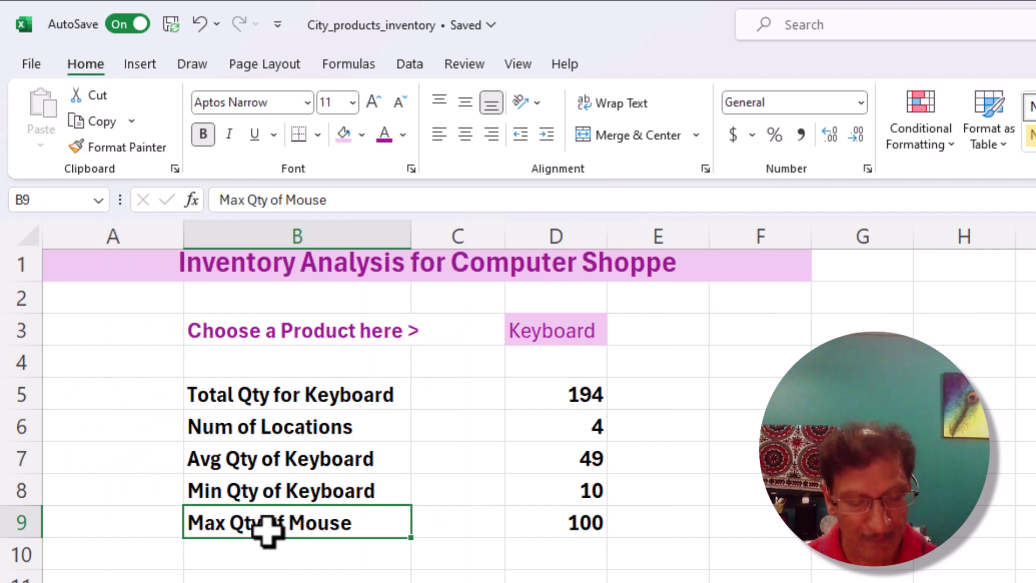
key(F2)
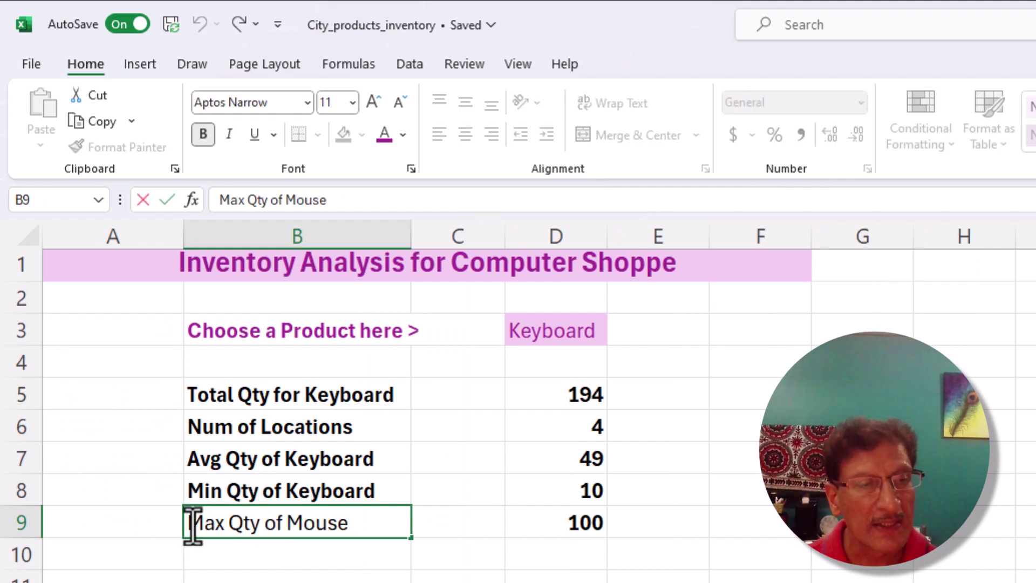
key(BackSpace)
key(BackSpace)
key(BackSpace)
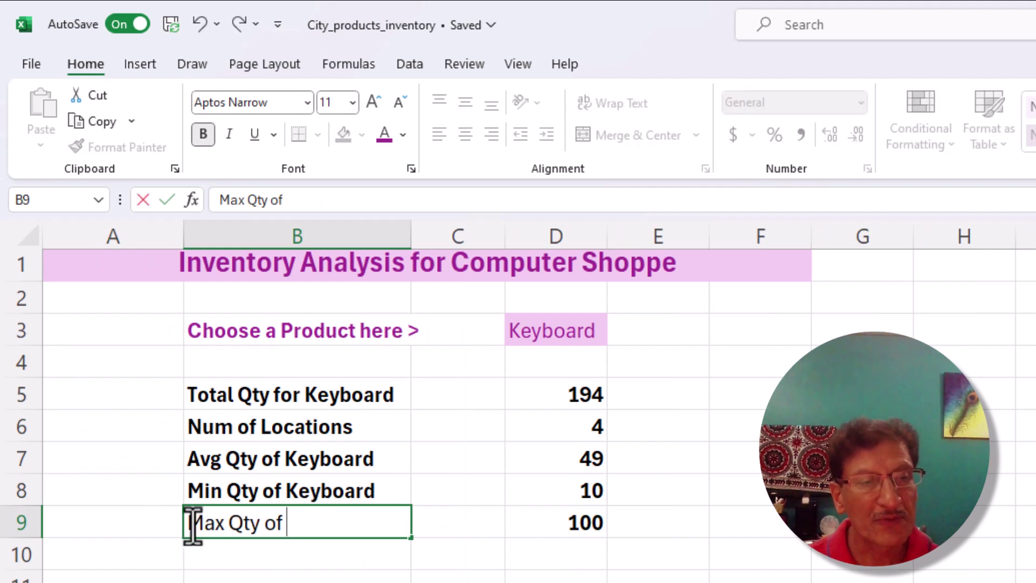
text(" &)
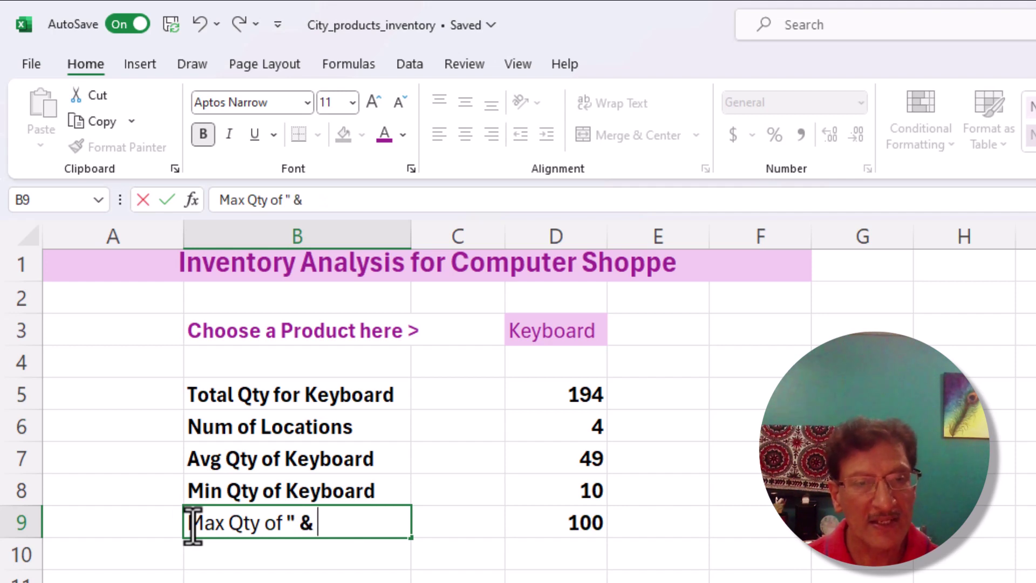
click(548, 332)
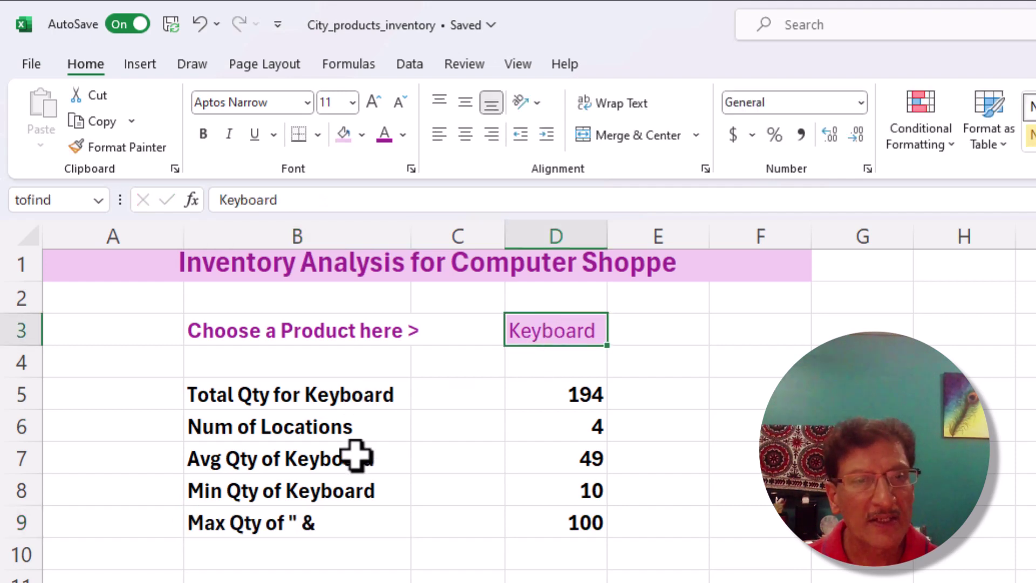
click(323, 522)
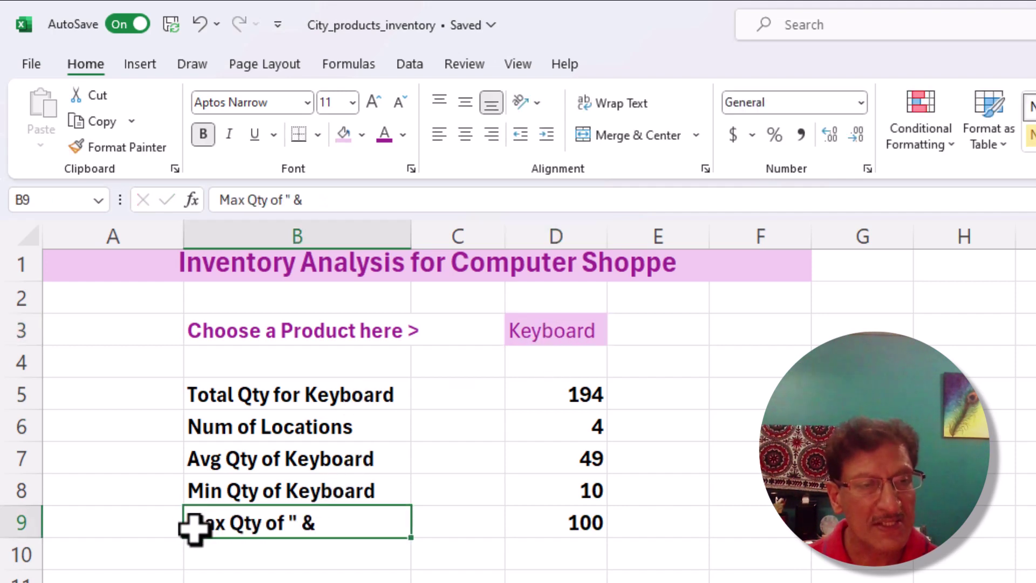
key(F2)
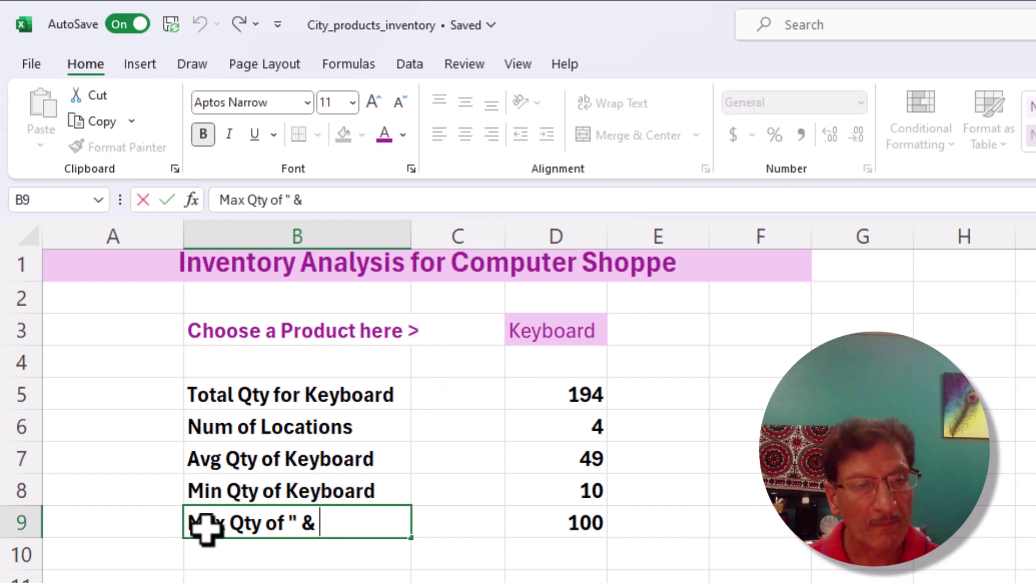
text(=")
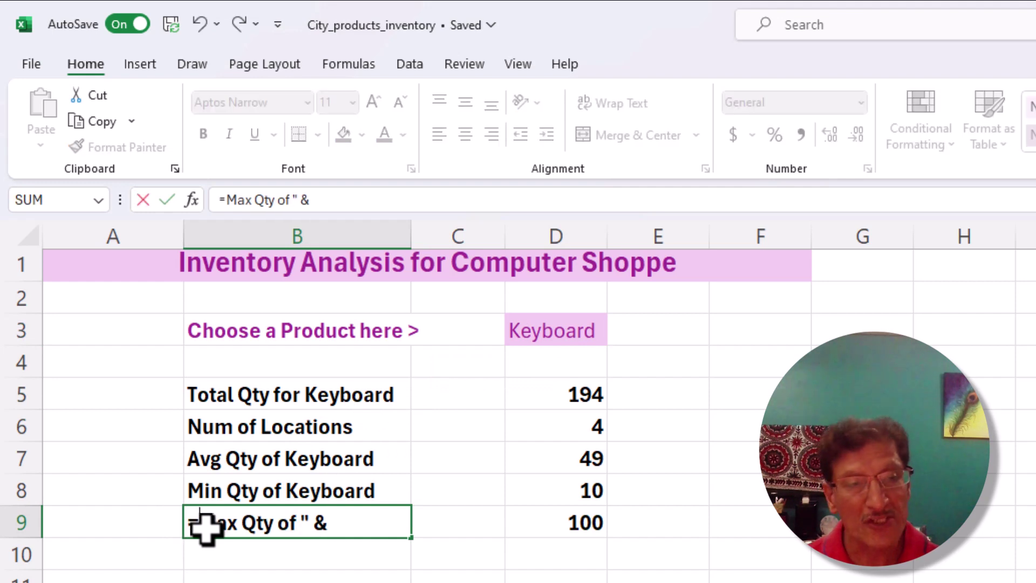
click(350, 515)
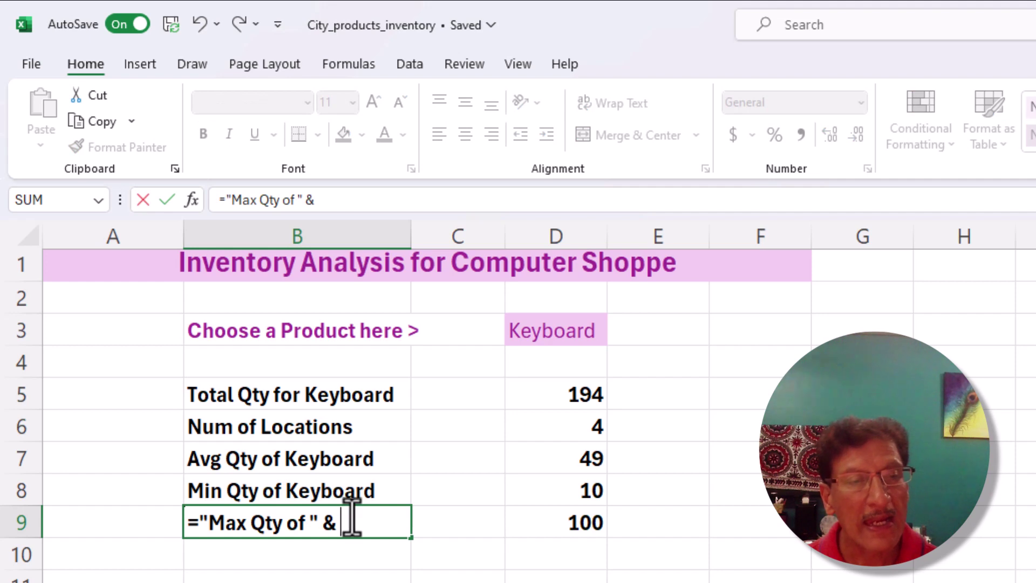
click(536, 337)
key(Return)
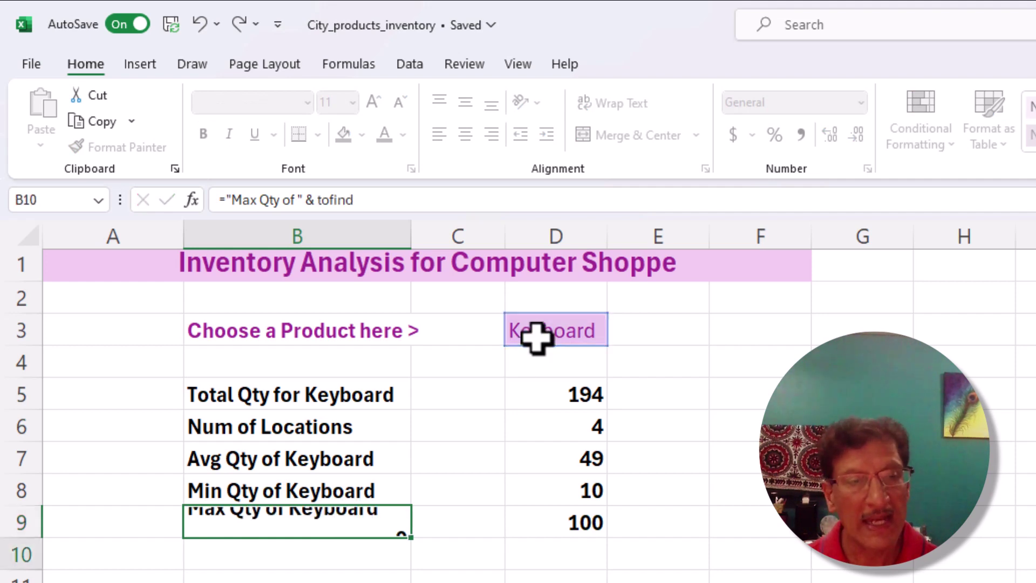
Step: Change the chosen product in D3 to USB Stick
click(534, 337)
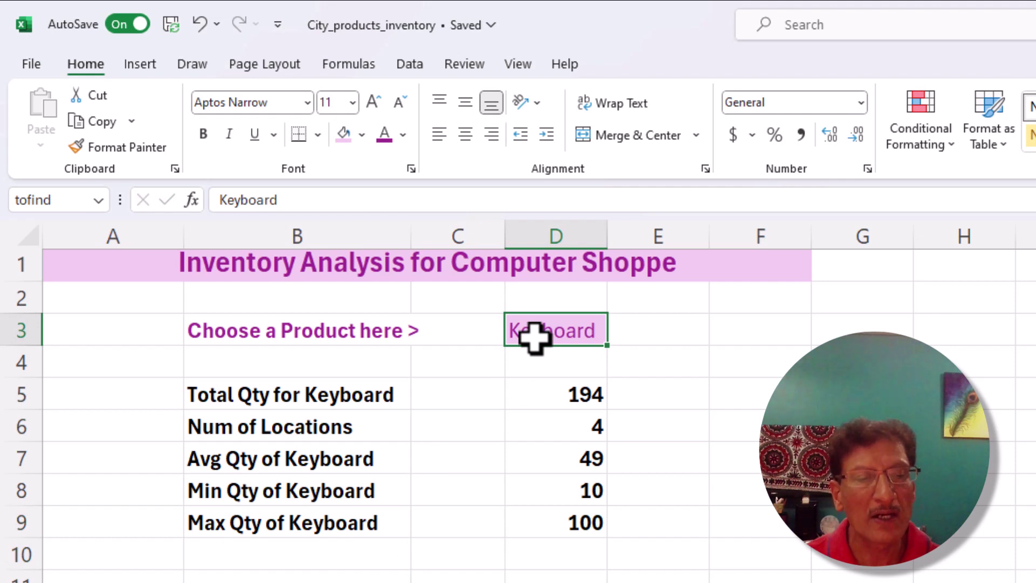
text(USB Stick)
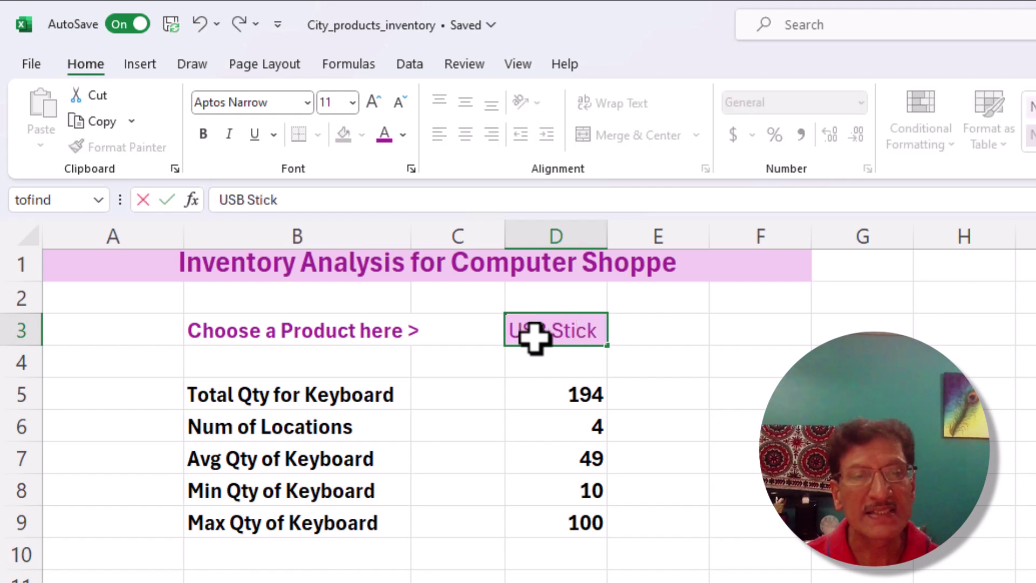
key(Return)
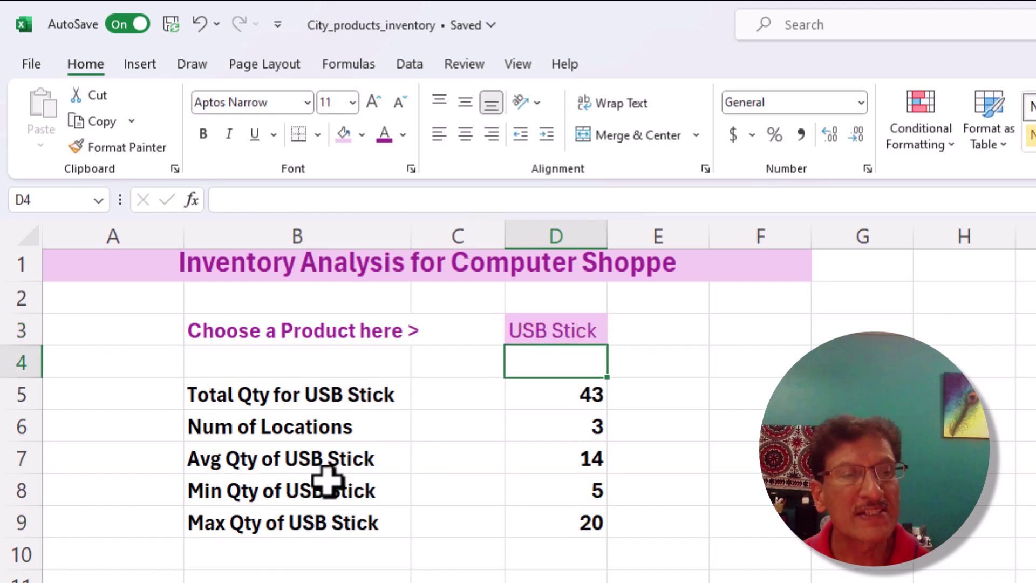
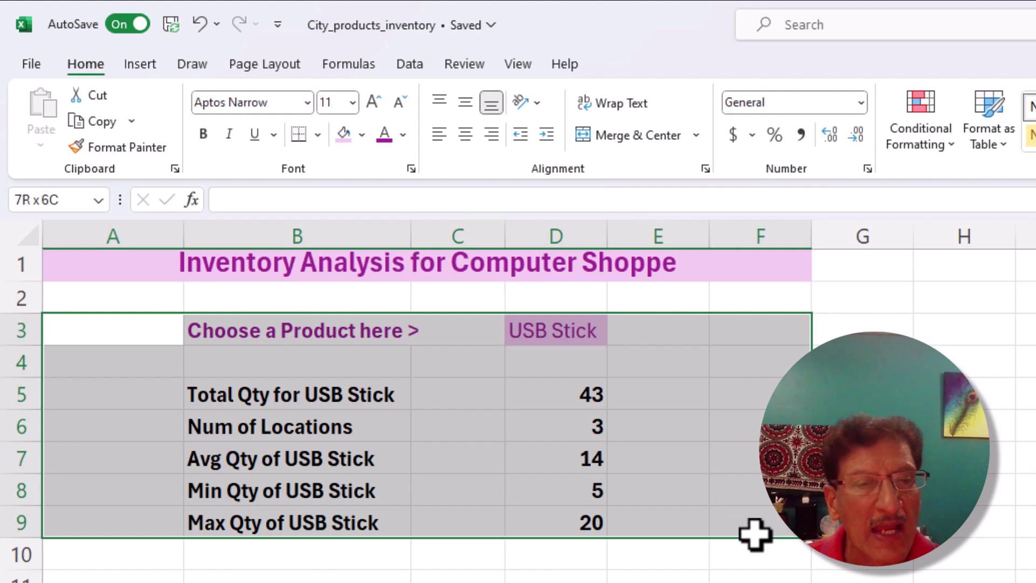
Step: Insert an entire blank row at row 3, above the product selection line
click(143, 326)
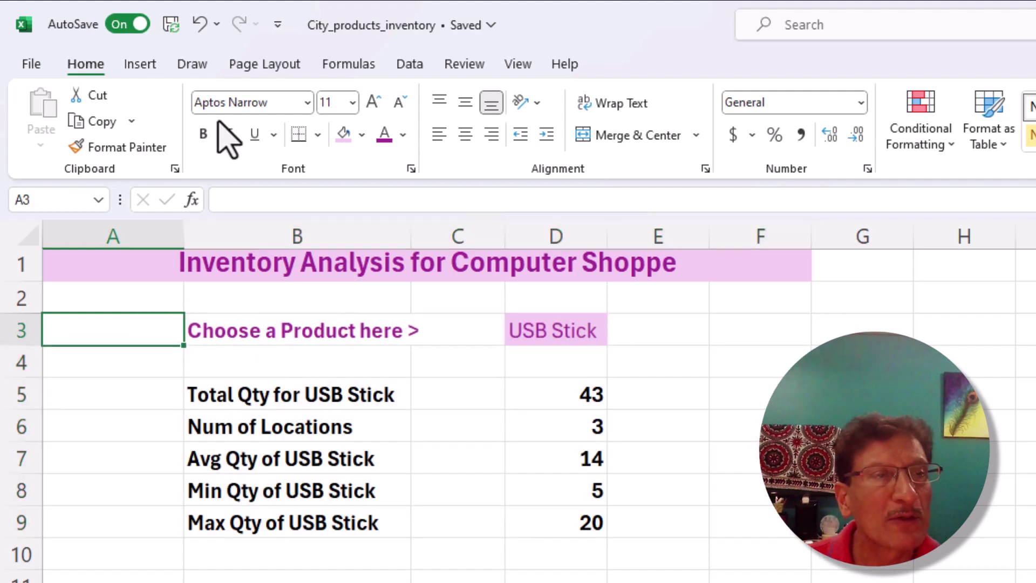
click(837, 335)
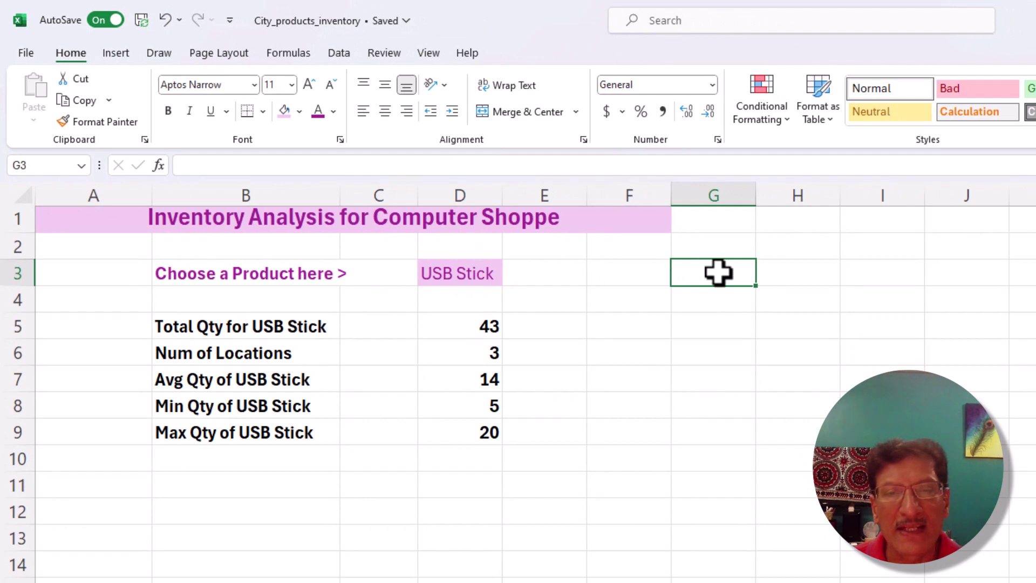
right_click(858, 333)
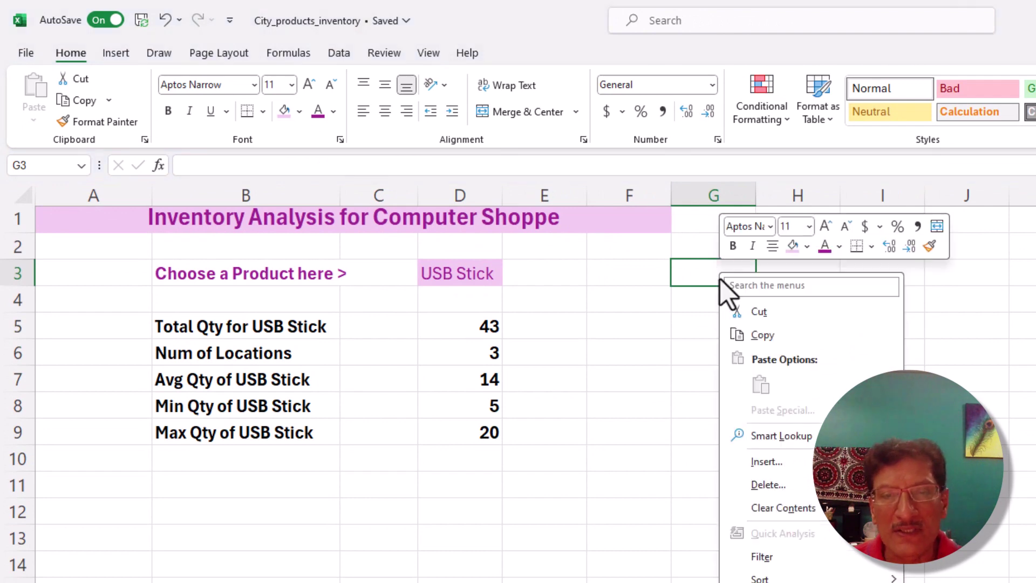
click(763, 462)
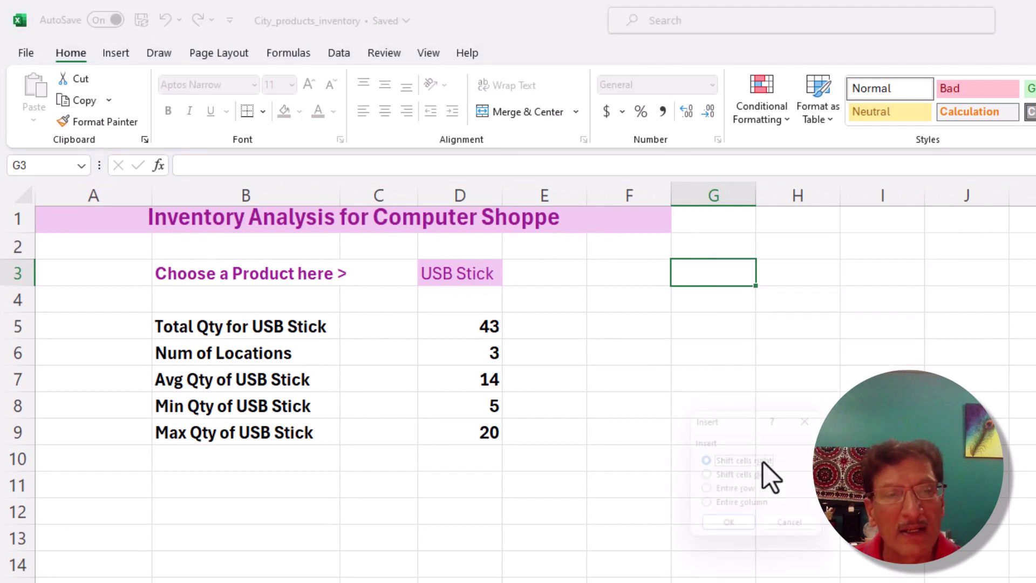
click(740, 493)
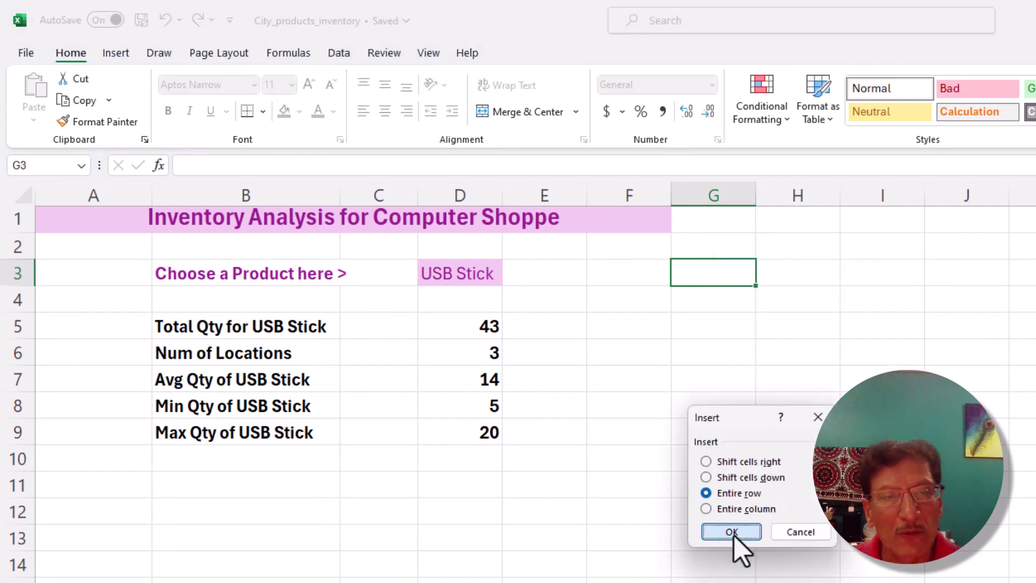
click(733, 536)
Step: Apply thick outside borders around the analysis block A3:F11
click(165, 324)
drag(90, 286, 610, 471)
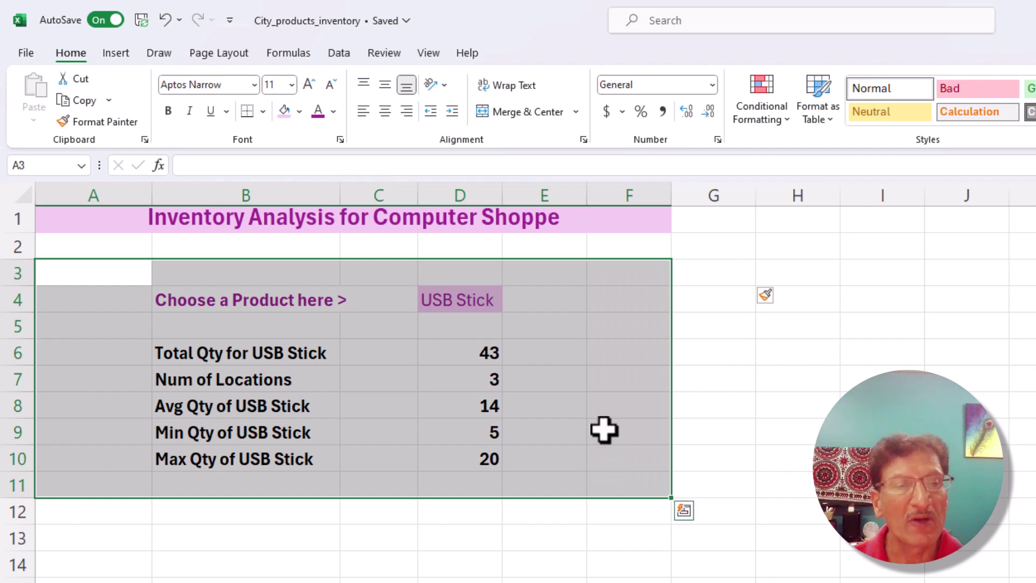
click(262, 112)
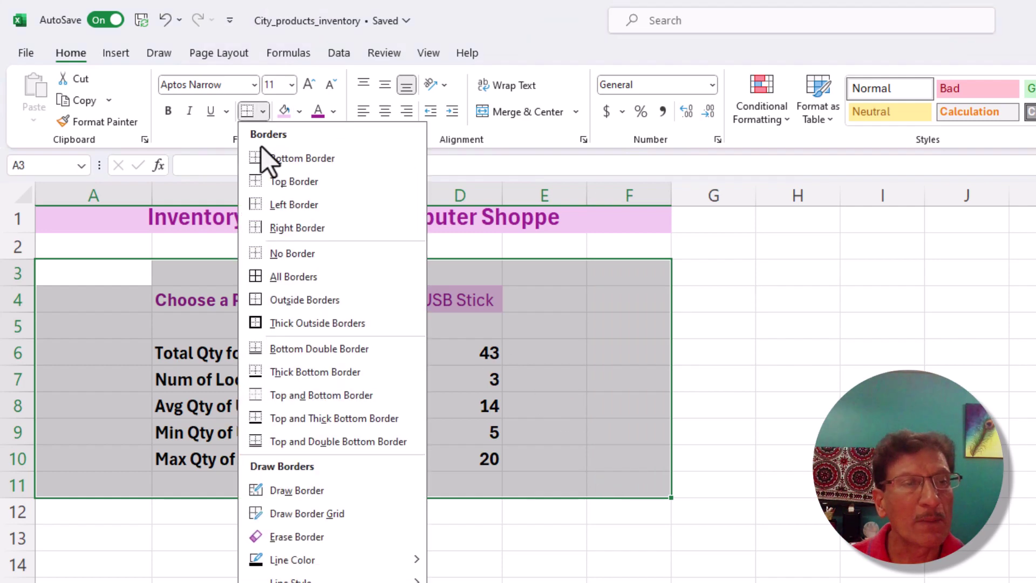
click(294, 321)
click(555, 347)
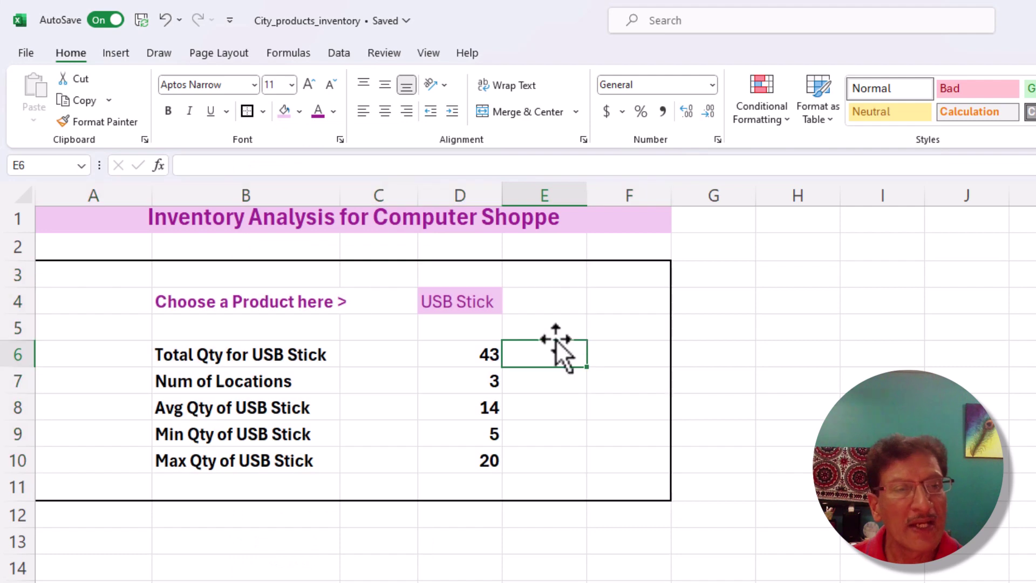
click(120, 275)
mouse_move(120, 276)
mouse_down()
mouse_move(624, 421)
mouse_move(643, 471)
mouse_up()
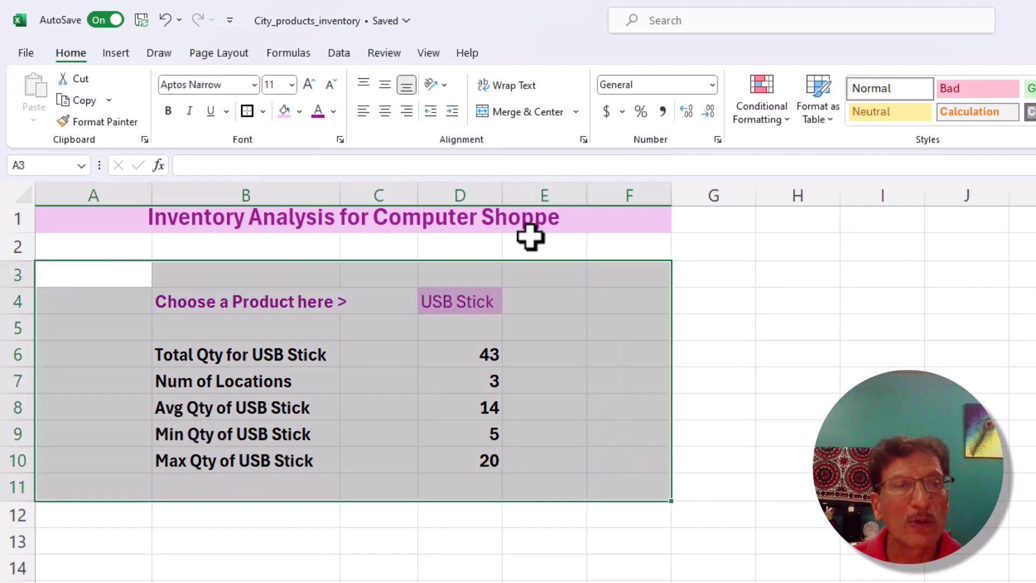
click(604, 354)
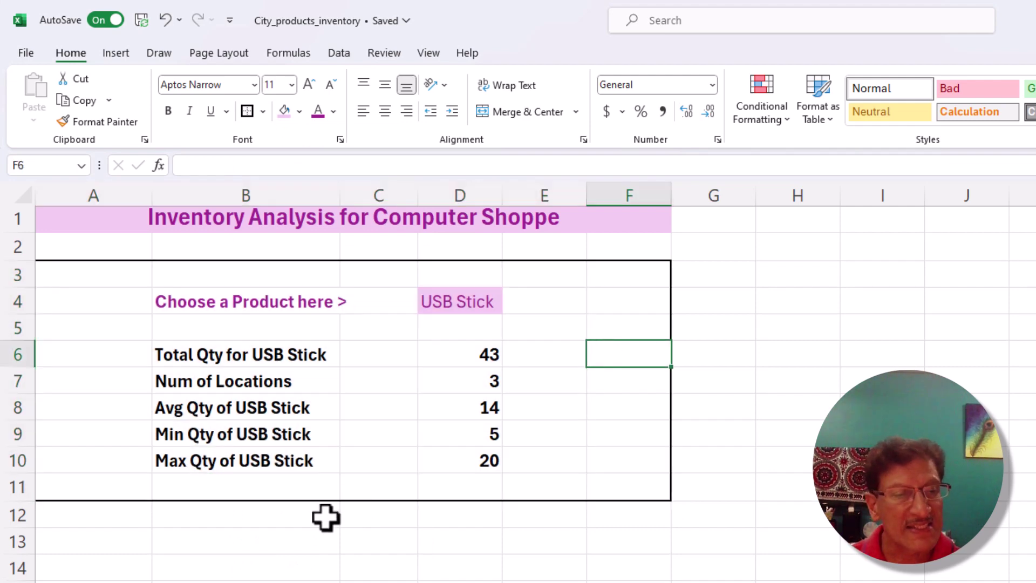
Step: Delete the surplus blank rows from row 13 down, between the bordered analysis block and the inventory table
mouse_move(15, 545)
mouse_down()
mouse_move(11, 534)
mouse_move(21, 564)
mouse_up()
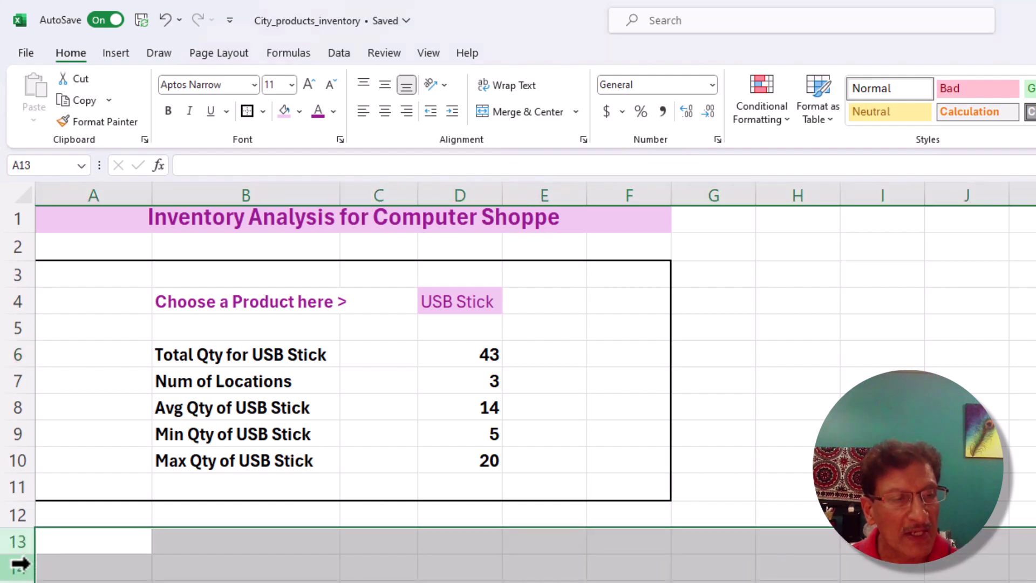
right_click(21, 564)
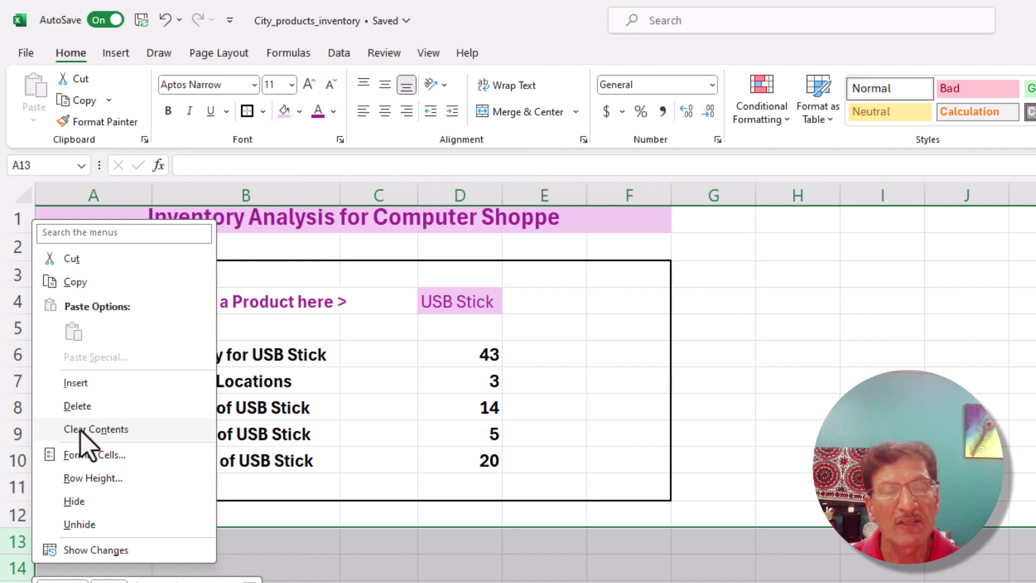
click(84, 407)
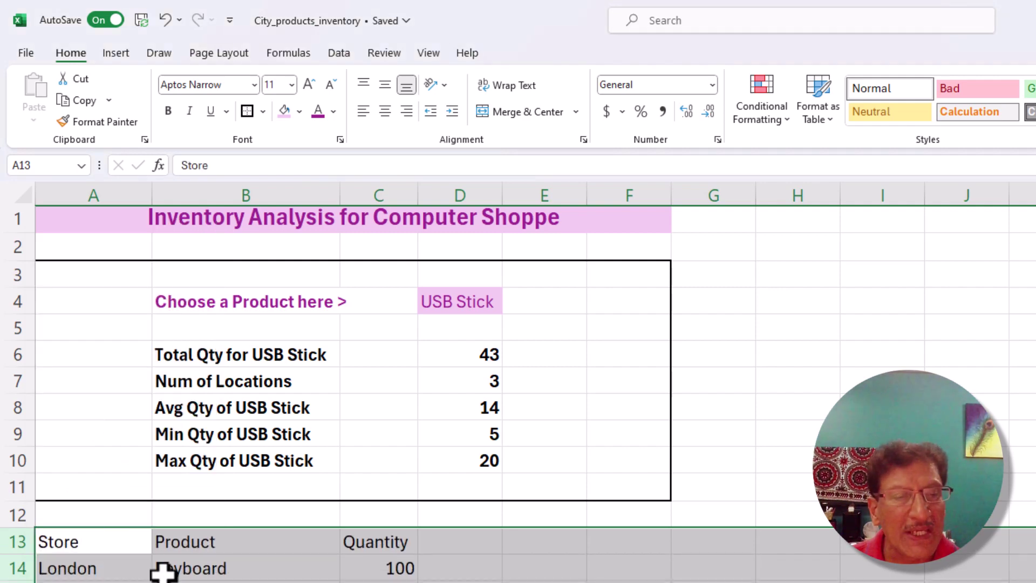
click(157, 569)
Step: Make the Store, Product and Quantity header row in row 13 bold
click(8, 539)
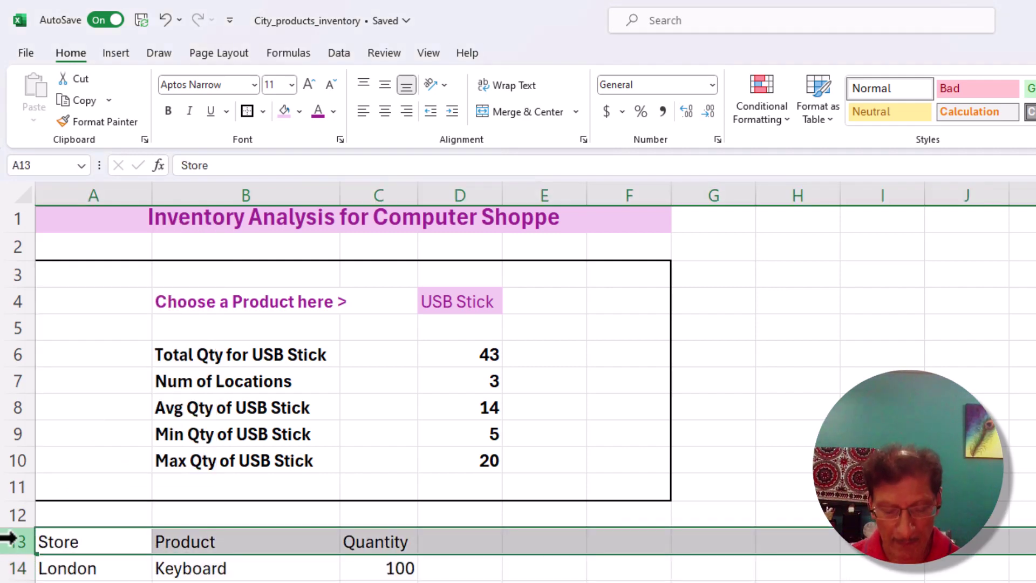
key(ctrl+b)
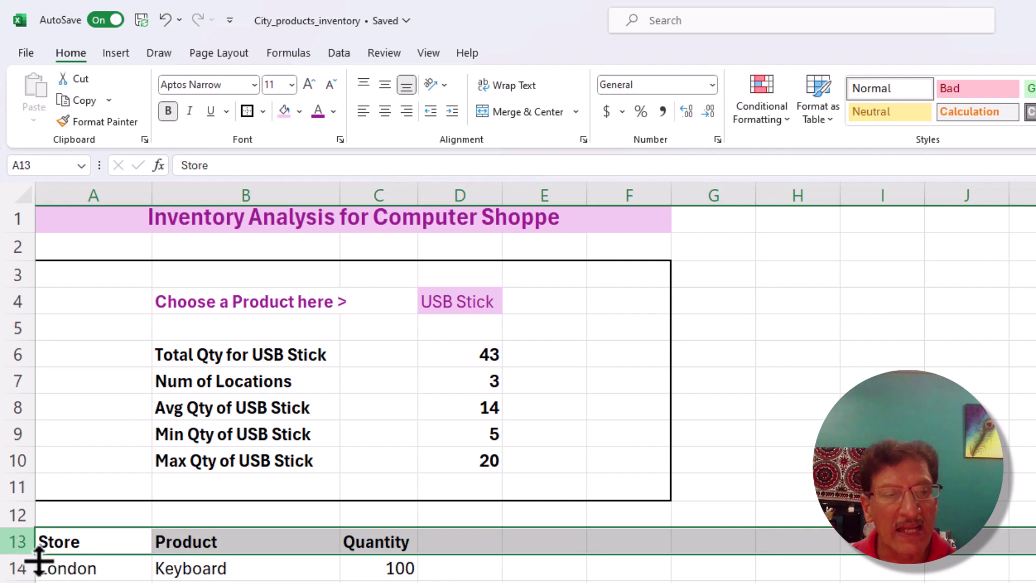
click(246, 581)
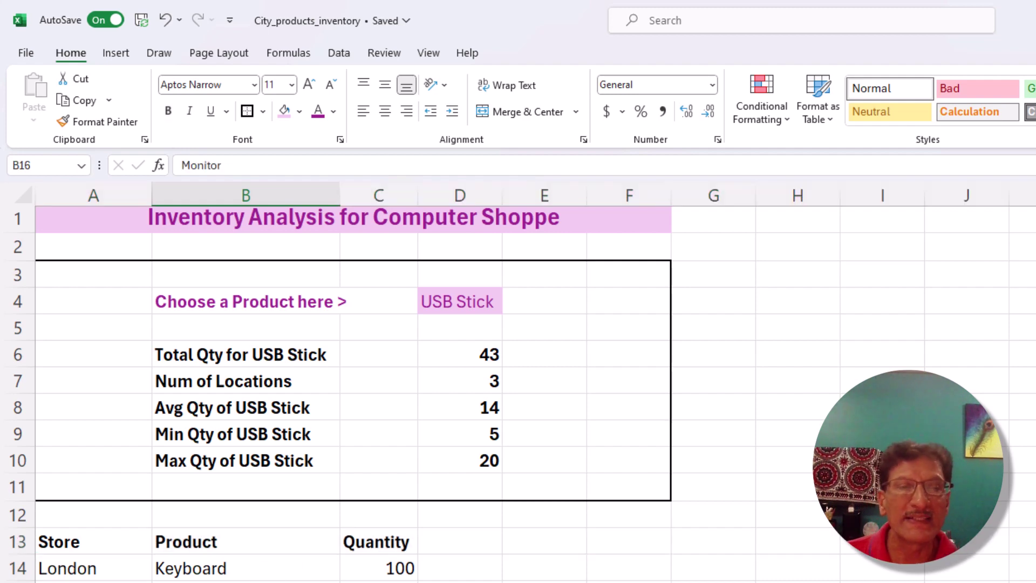
click(434, 385)
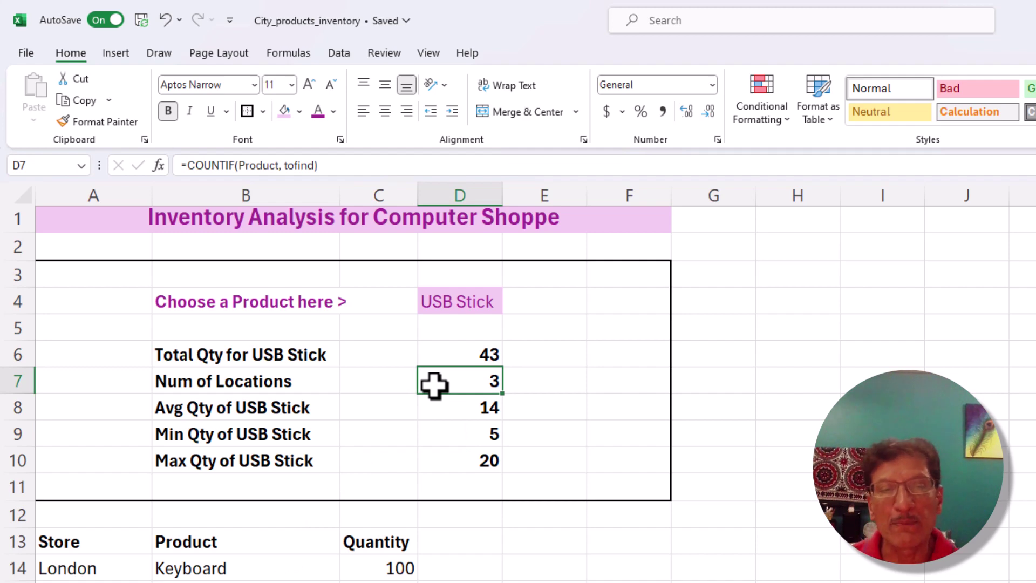
Step: Try the partial name usb as the product in cell D4 and clear the cell again
click(462, 300)
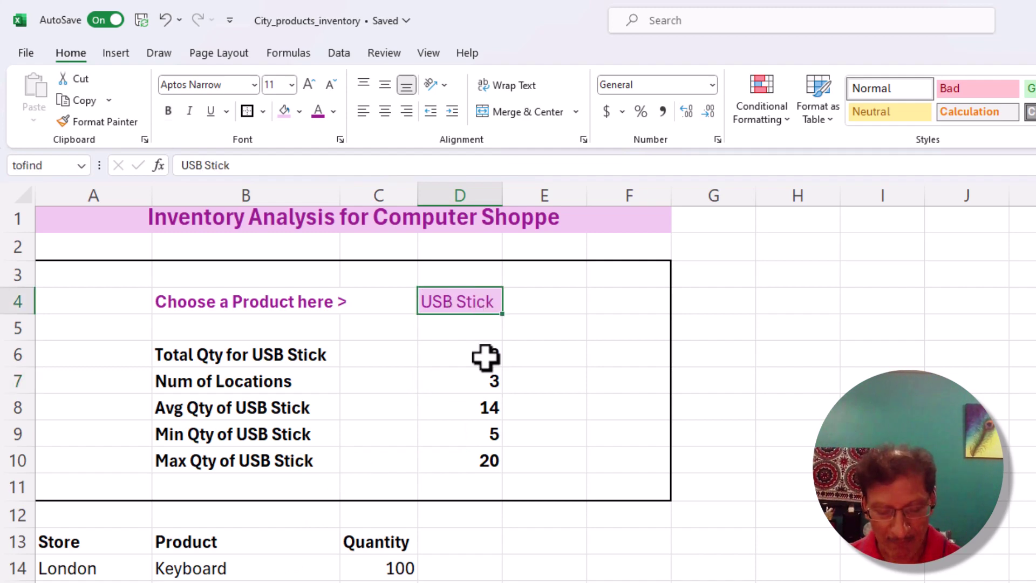
text(us)
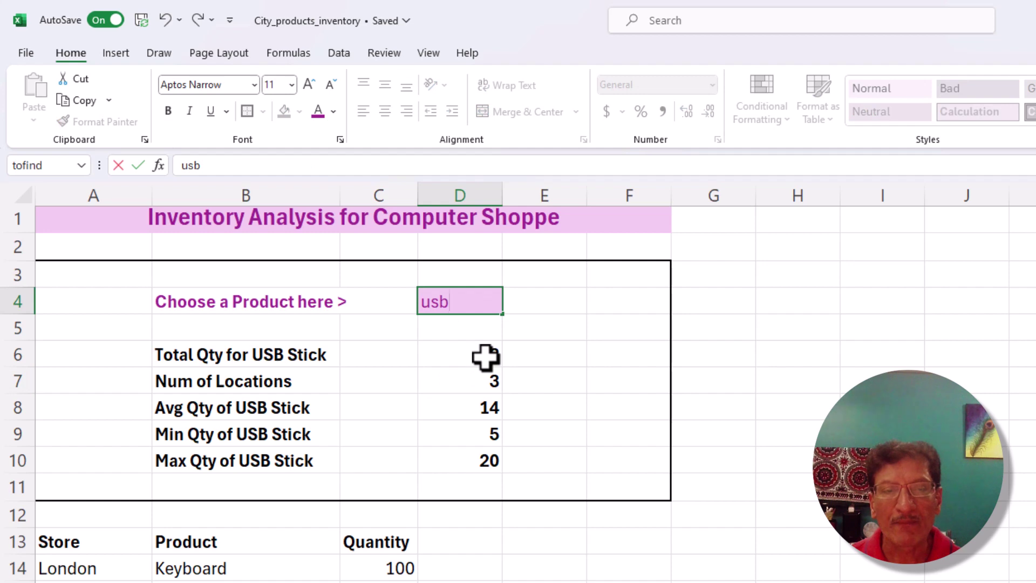
text(b)
key(Return)
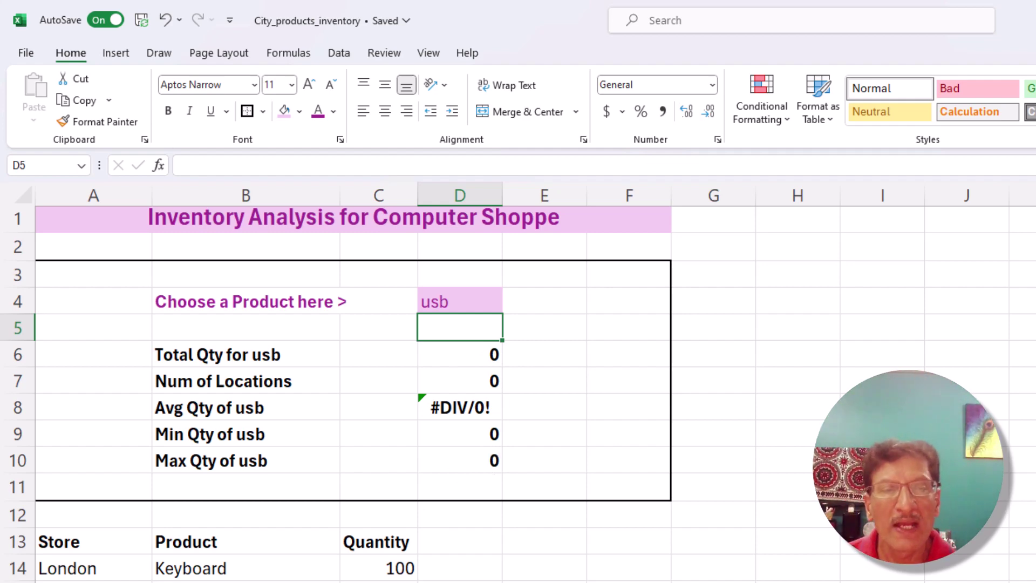
click(456, 305)
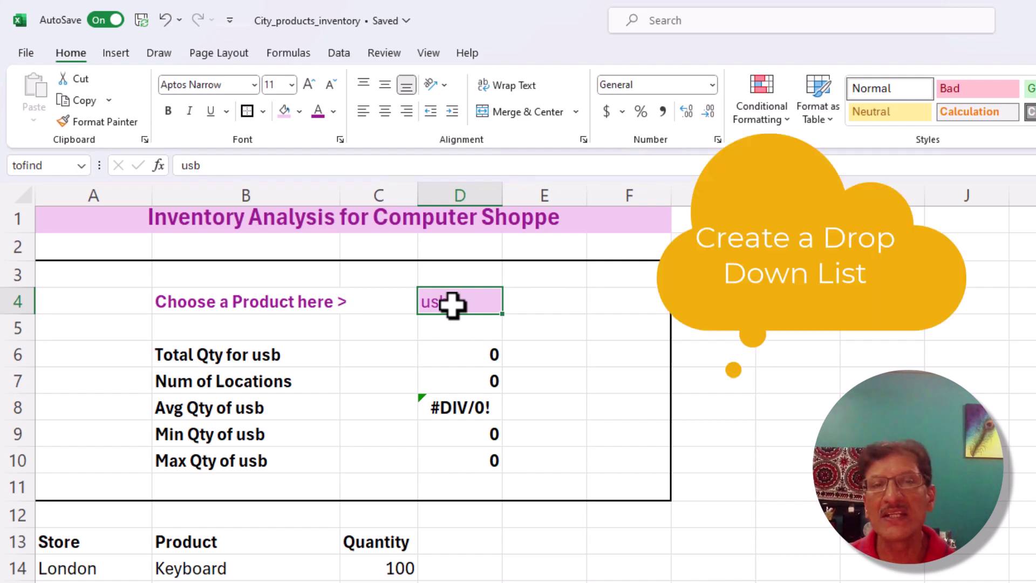
key(Delete)
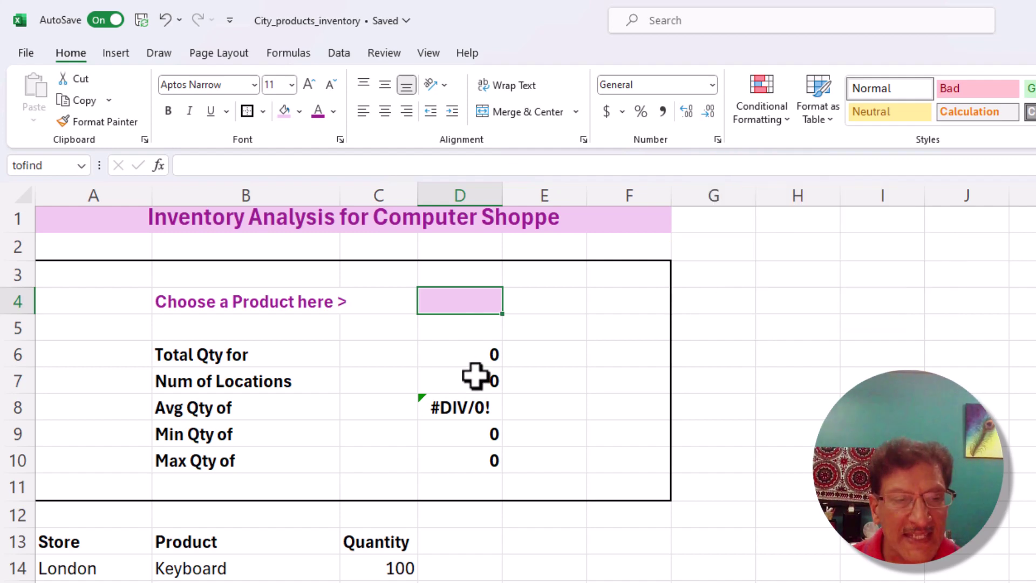
Step: Copy all the product entries below the Product header, B14:B44, to the blank area starting at cell I54
click(190, 567)
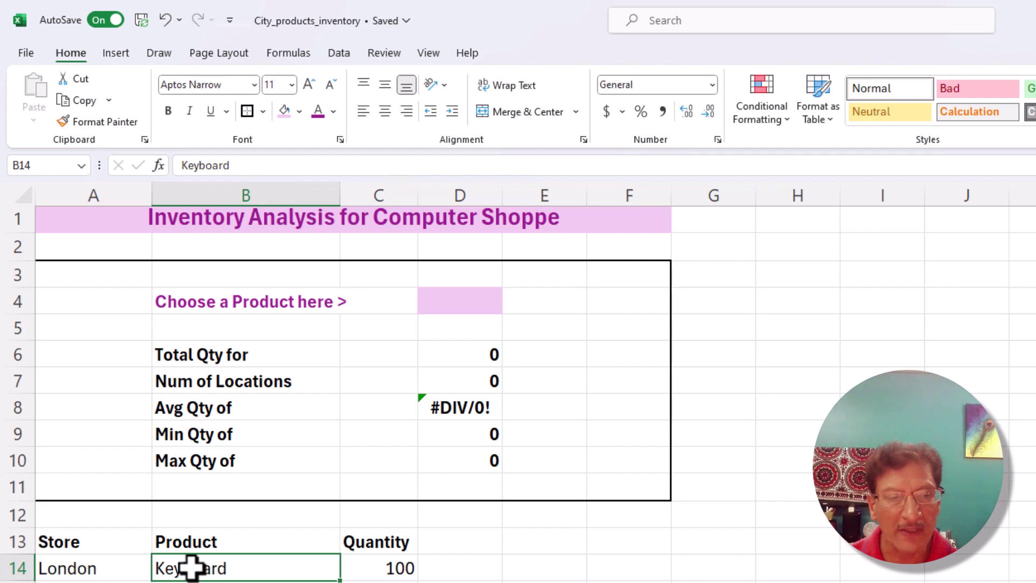
key(ctrl+shift+Down)
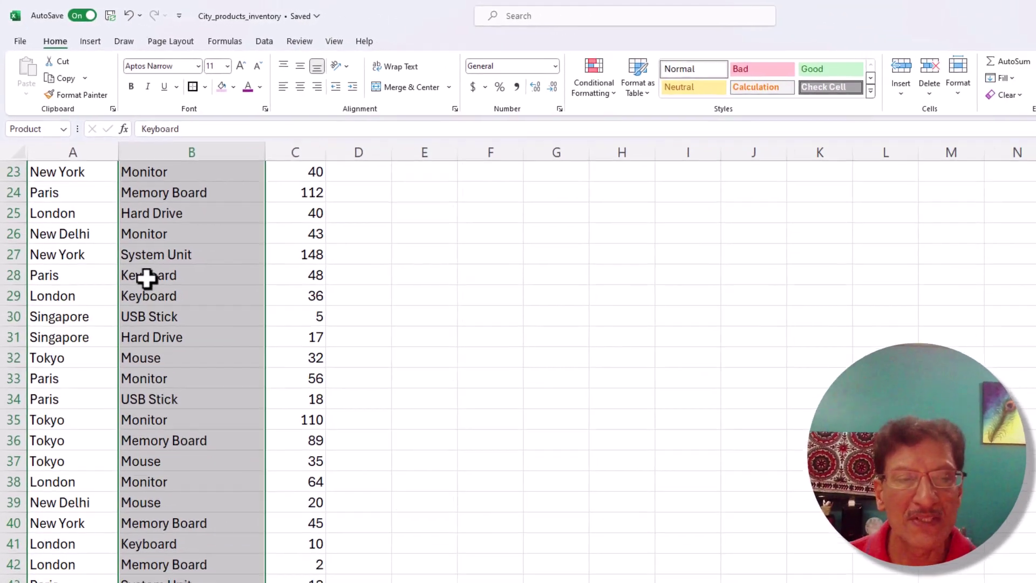
key(ctrl+c)
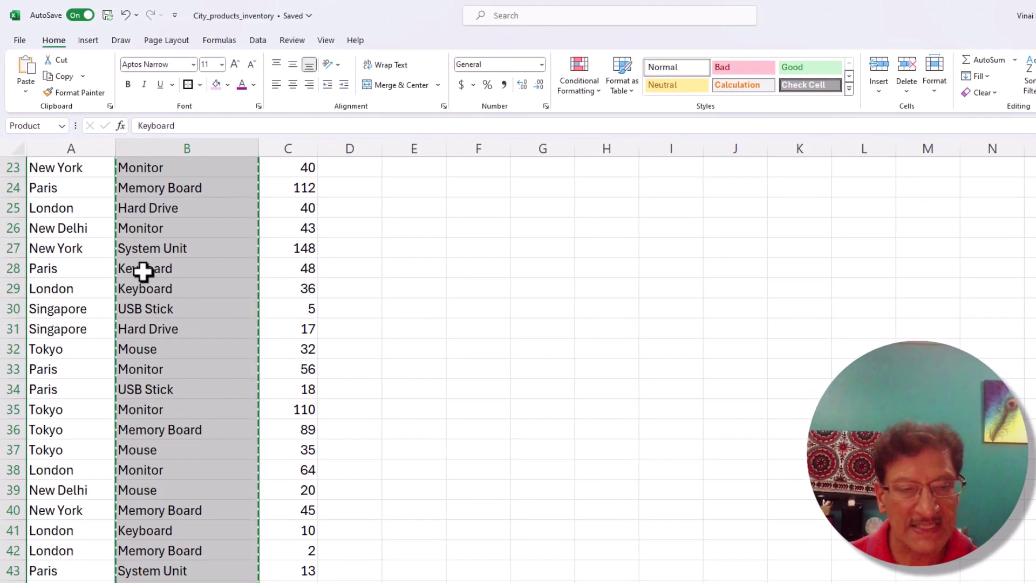
scroll(404, 479, down, 2)
scroll(405, 478, down, 5)
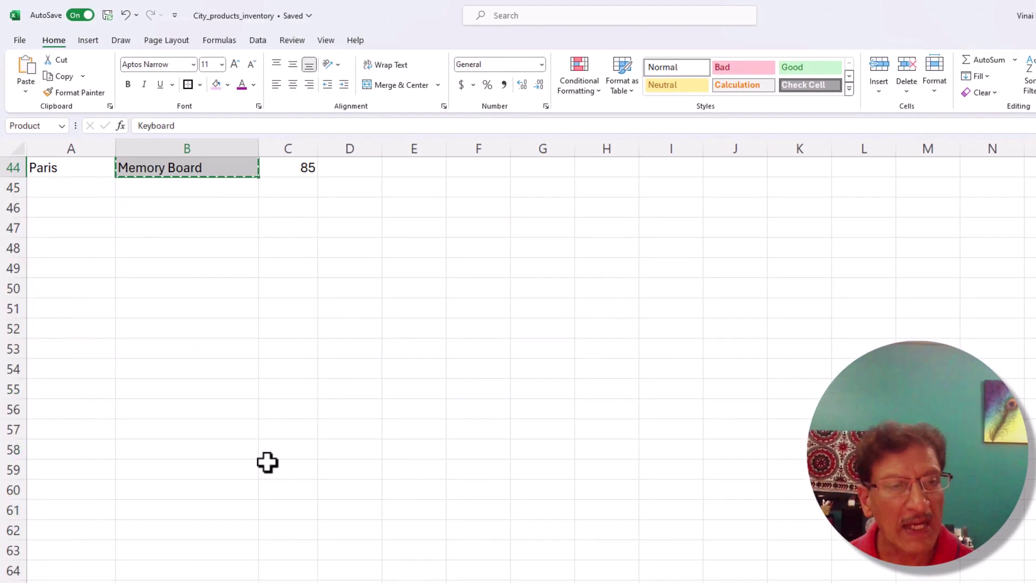
click(665, 372)
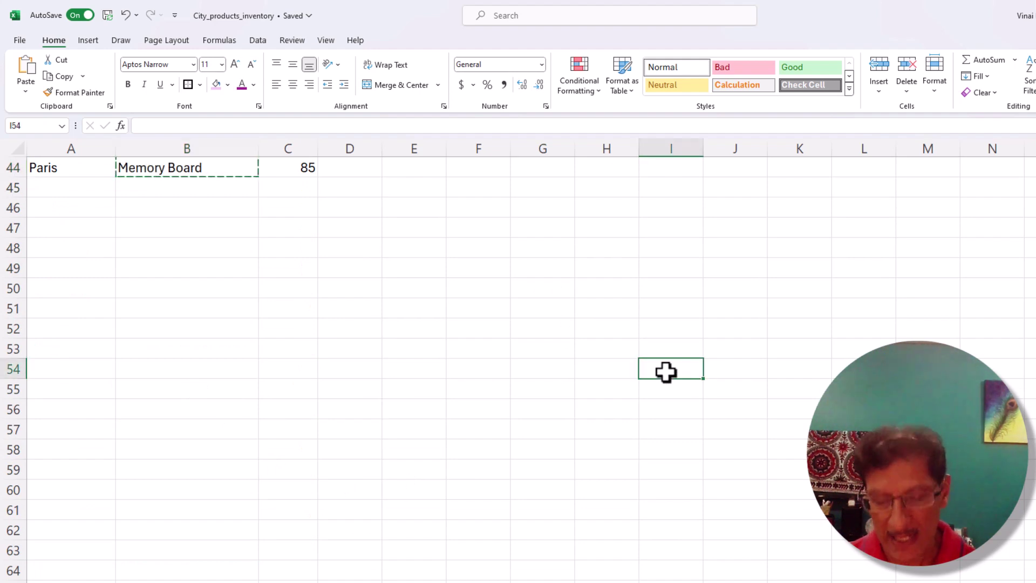
key(ctrl+v)
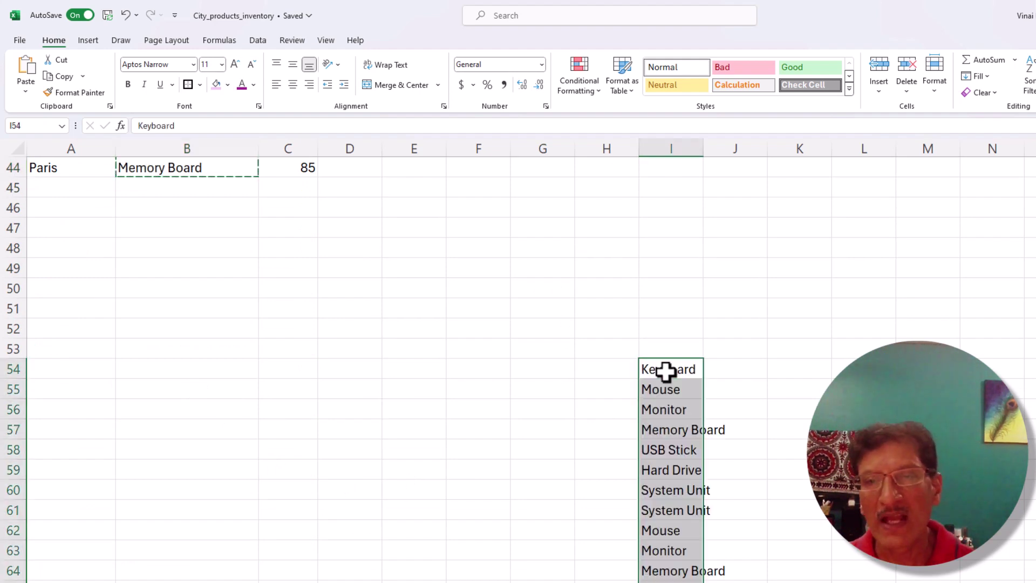
Step: Remove the duplicates from the copied product list in column I and sort it from A to Z
click(254, 40)
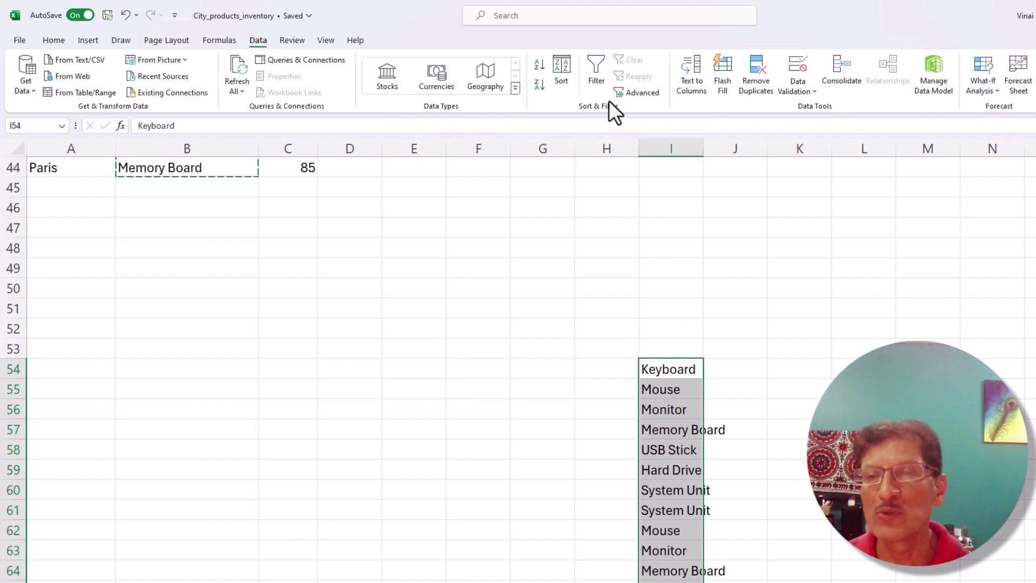
click(755, 79)
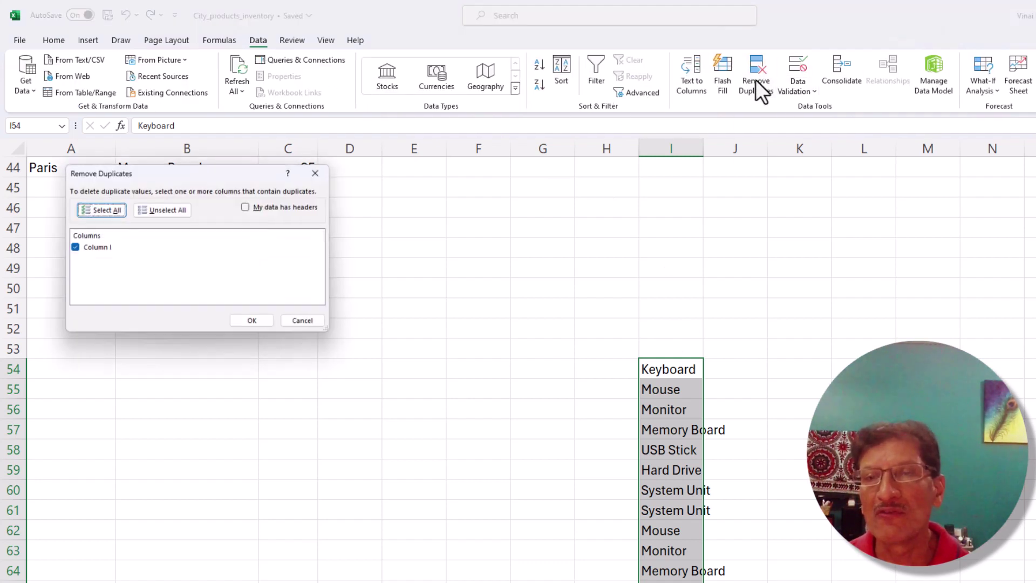
click(264, 325)
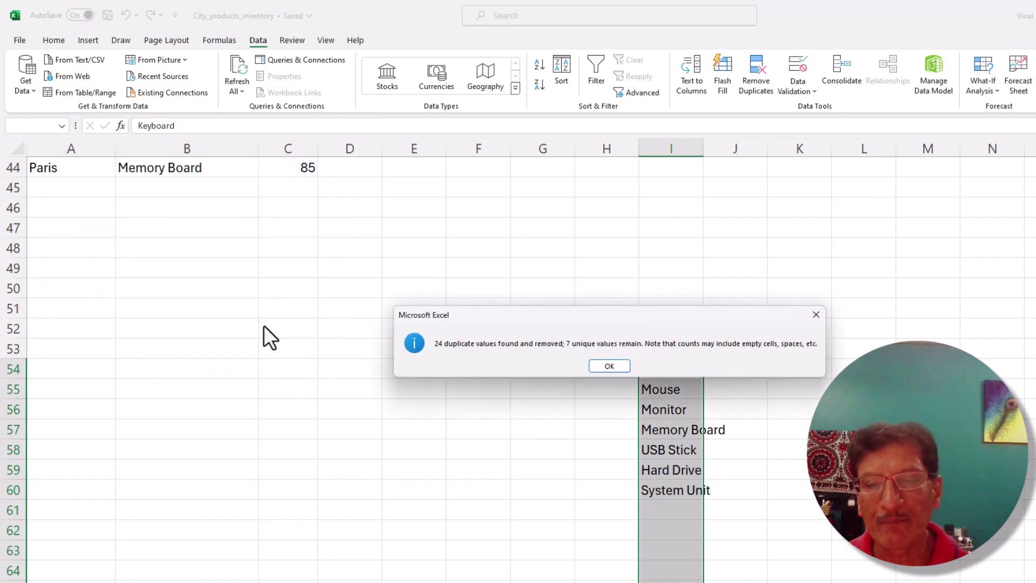
click(605, 370)
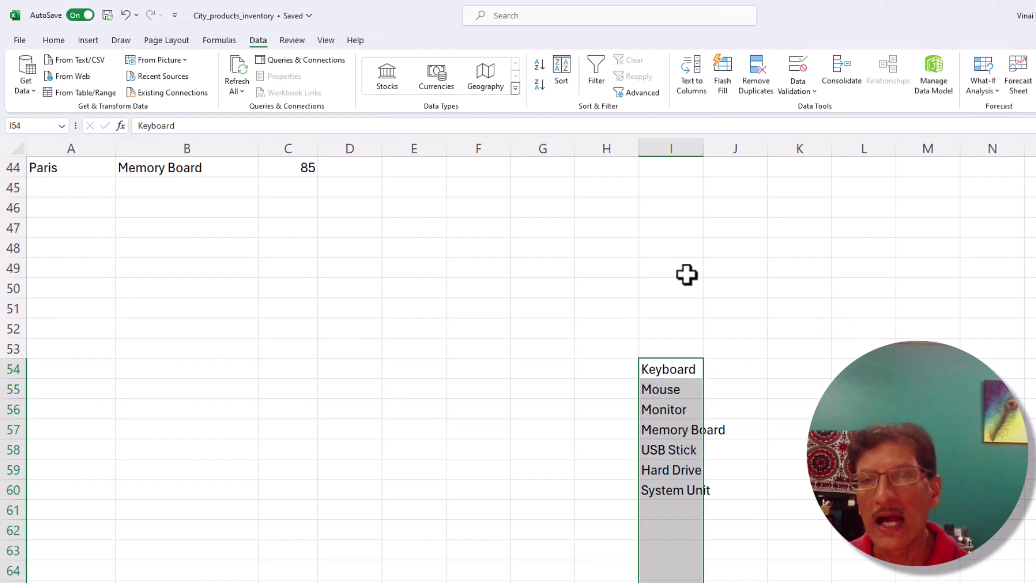
click(537, 64)
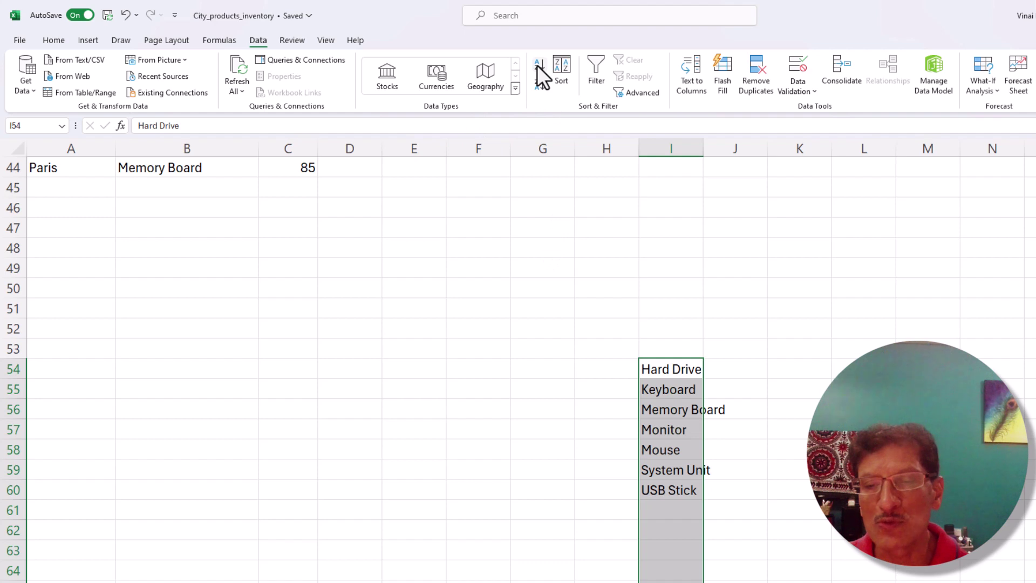
Step: Name the sorted product list in I54:I60 unique_parts
click(647, 453)
drag(658, 372, 662, 491)
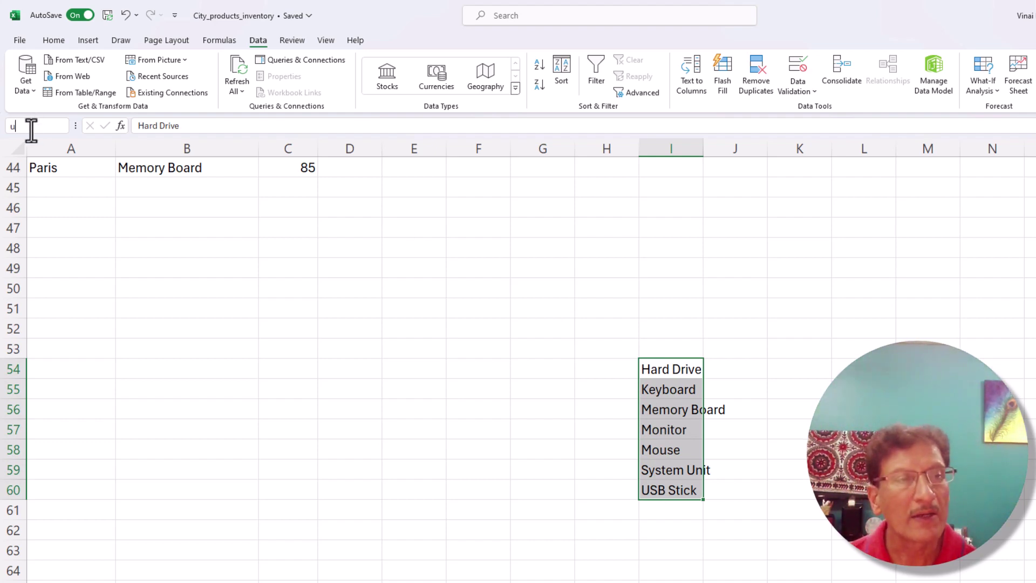
click(31, 130)
text(unique_part)
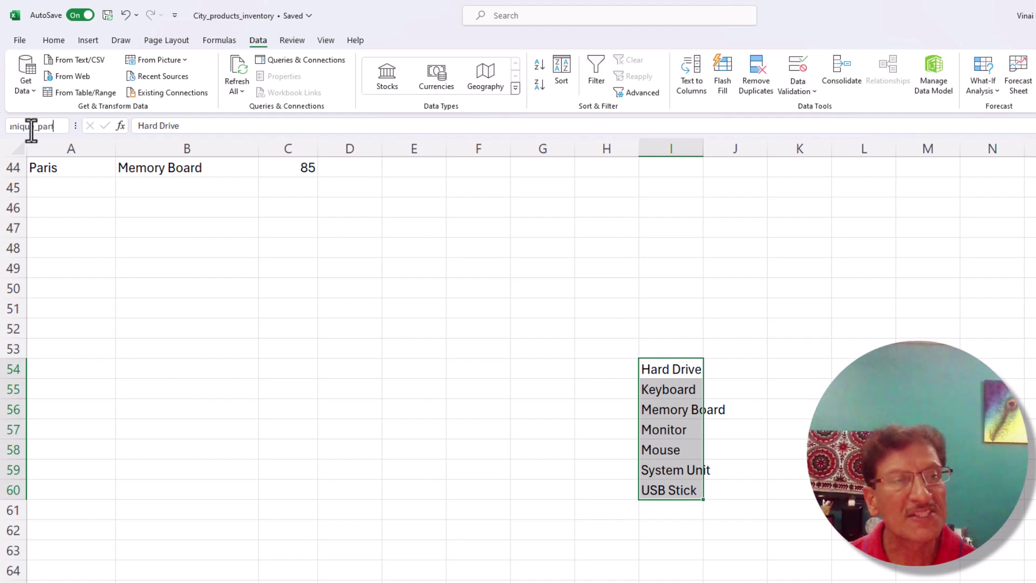
text(s)
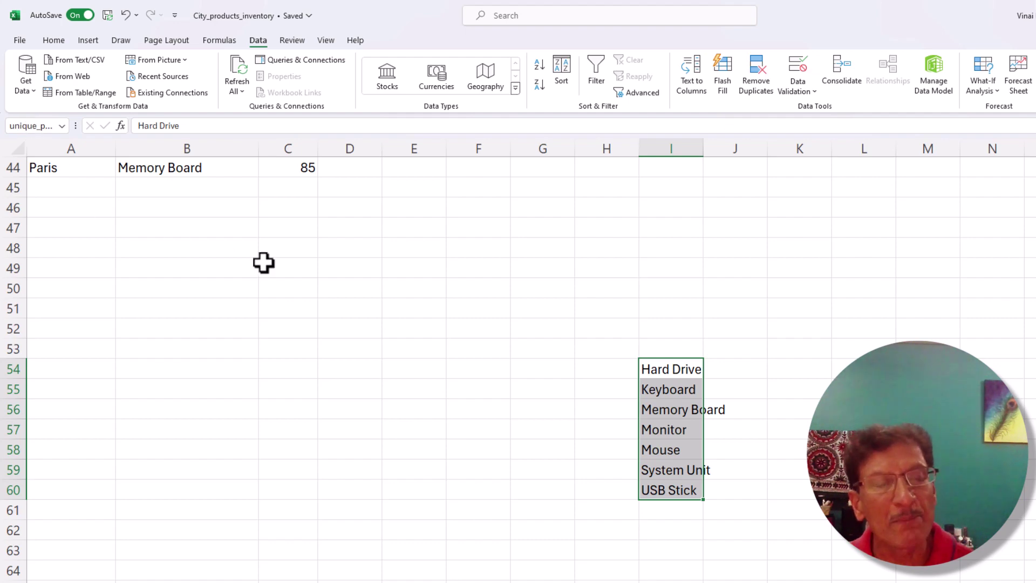
Step: Start data validation for the product selection cell D4 and allow only values from a List
scroll(263, 263, up, 9)
scroll(263, 263, up, 5)
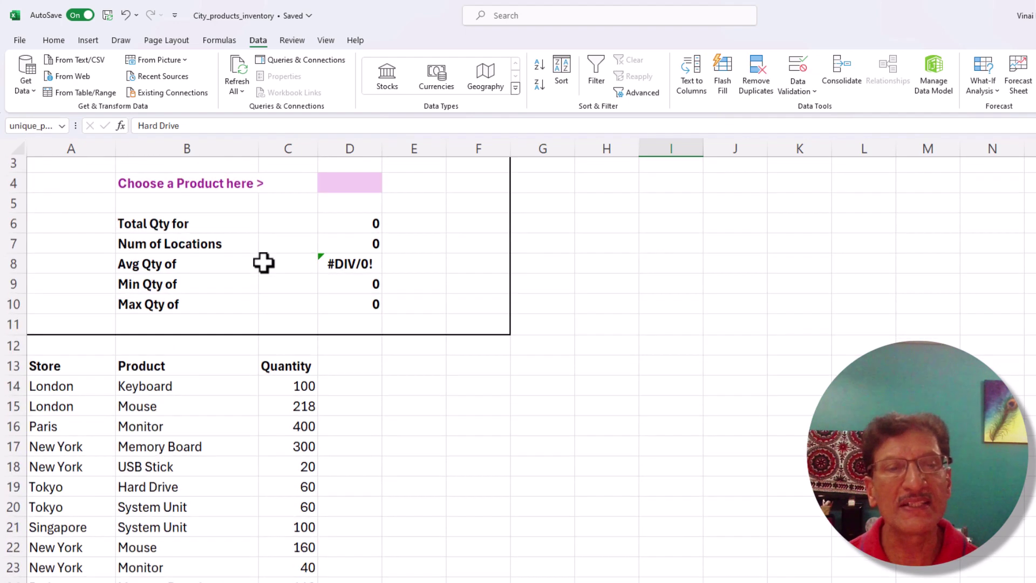
click(344, 236)
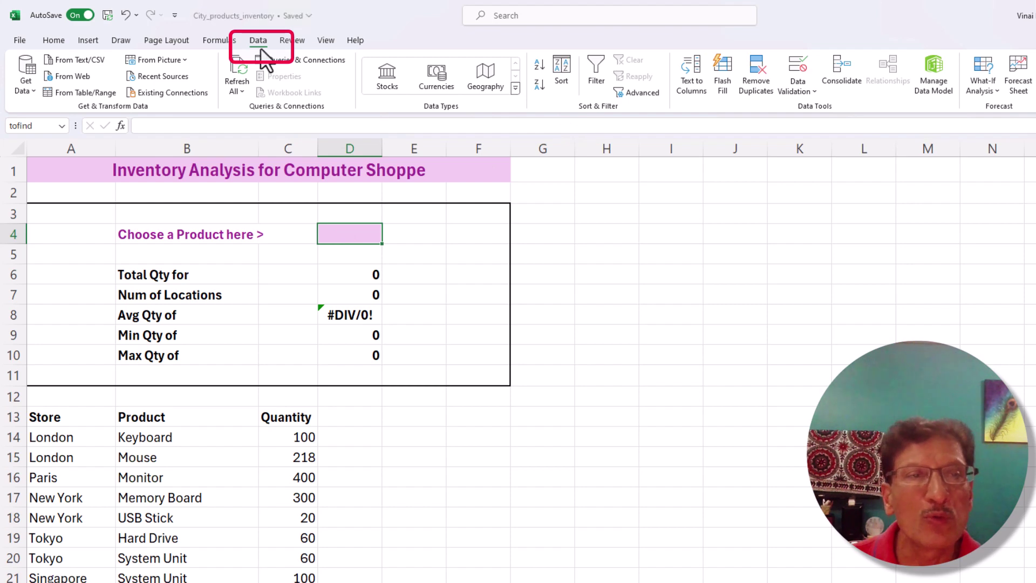
click(801, 89)
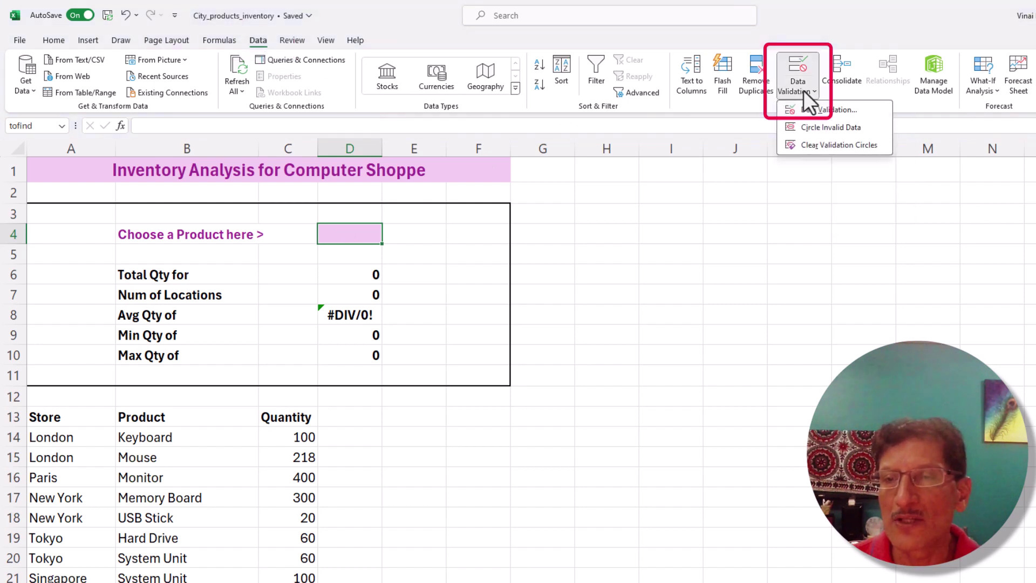
click(822, 110)
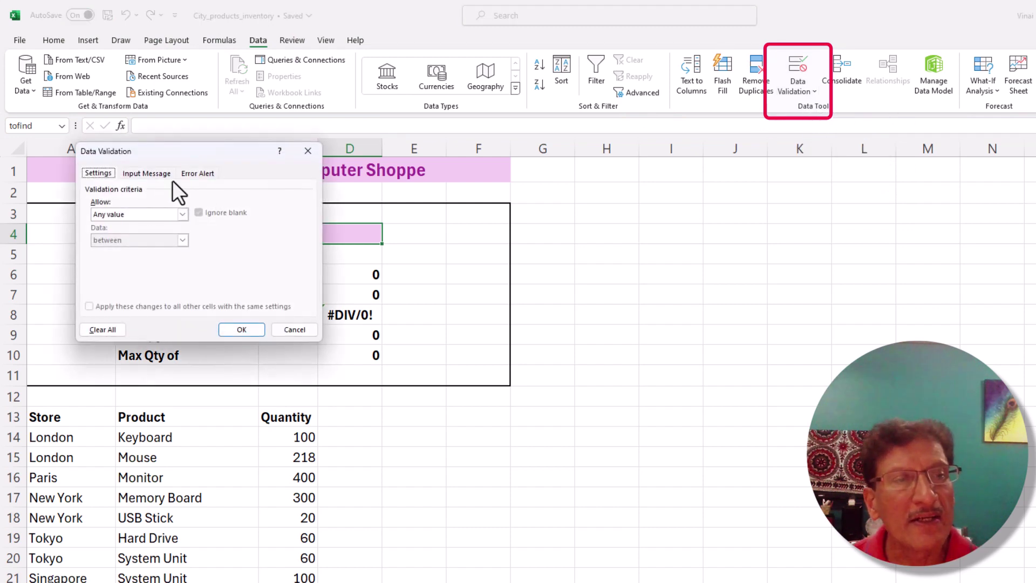
drag(212, 147, 655, 200)
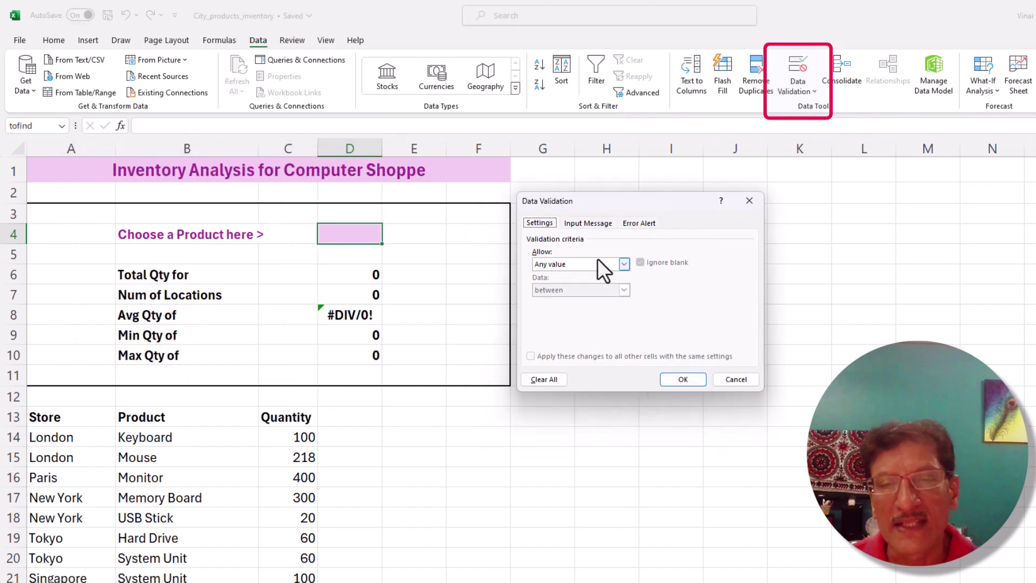
click(559, 264)
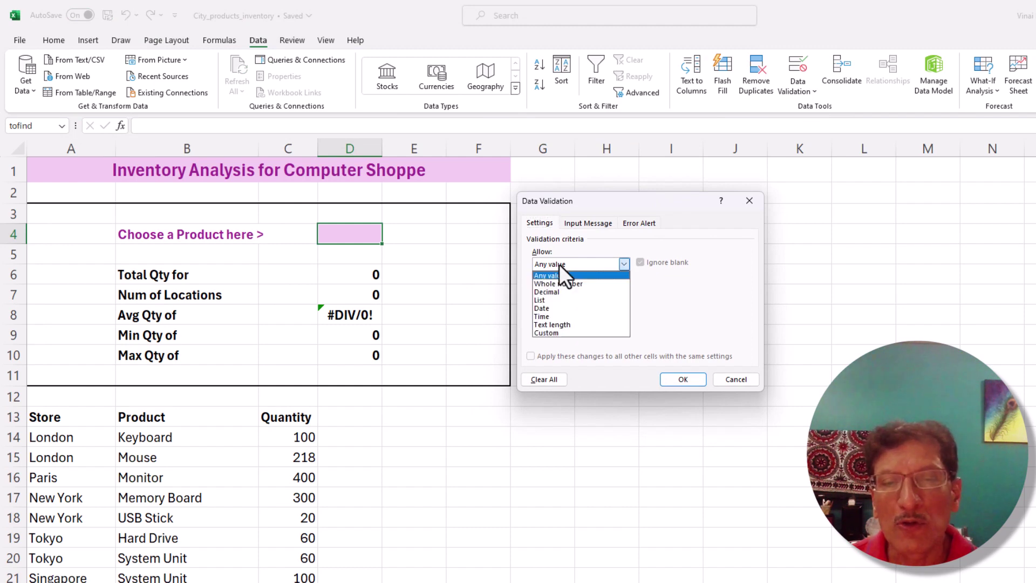
click(541, 300)
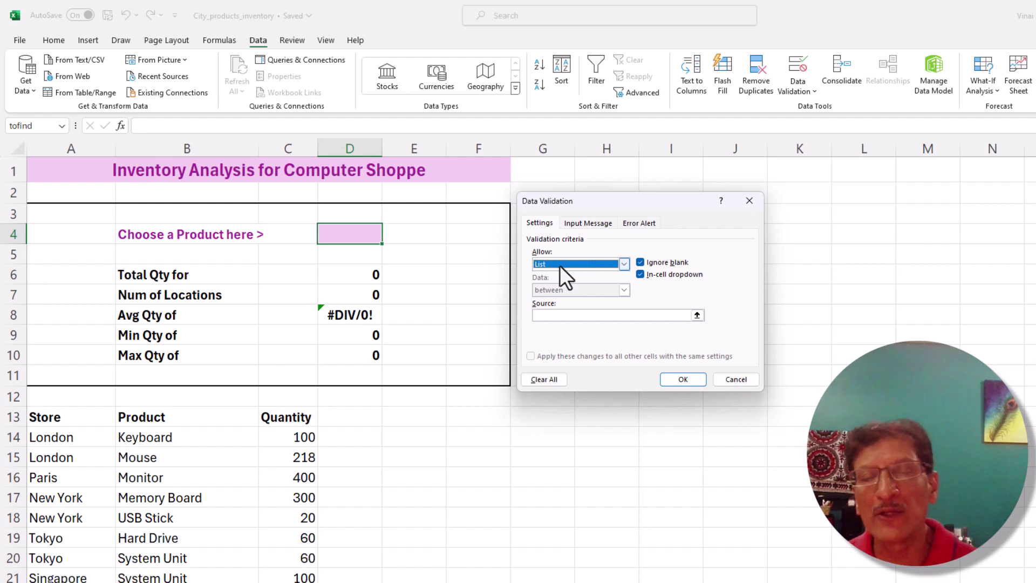
Step: Use the product list in I54:I60, unique_parts, as the validation source and apply the rule
click(561, 316)
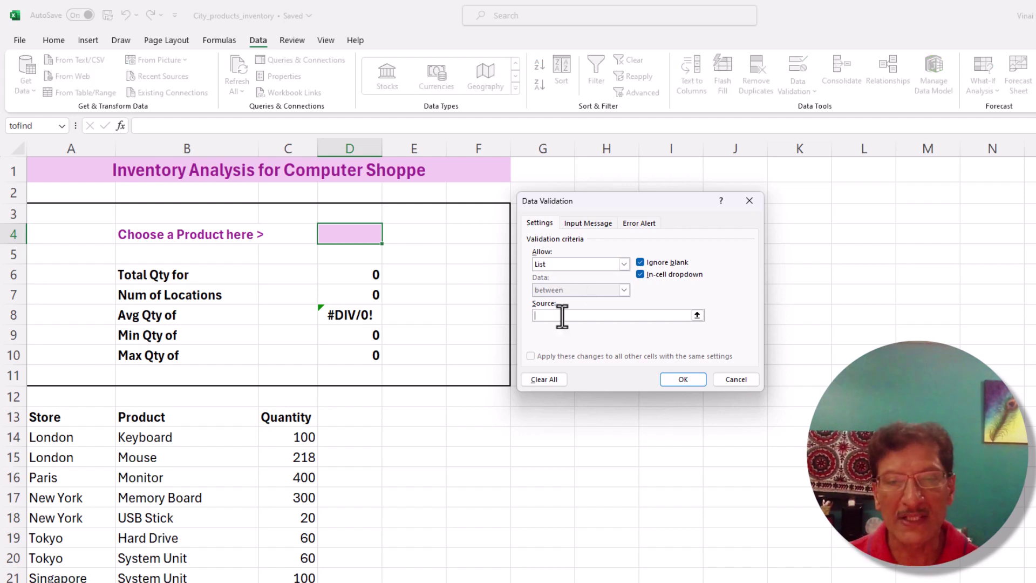
scroll(571, 485, down, 2)
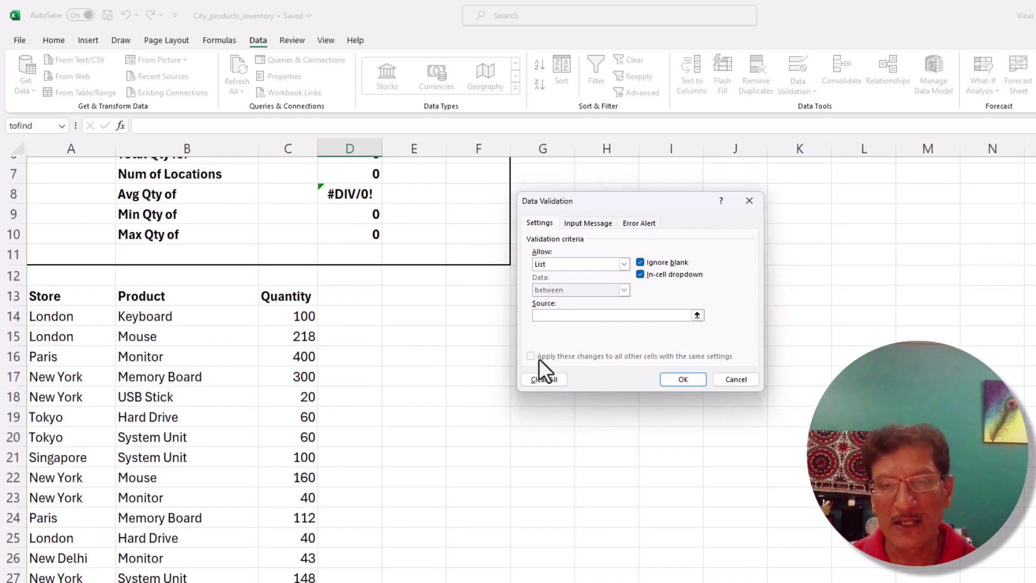
scroll(561, 347, down, 8)
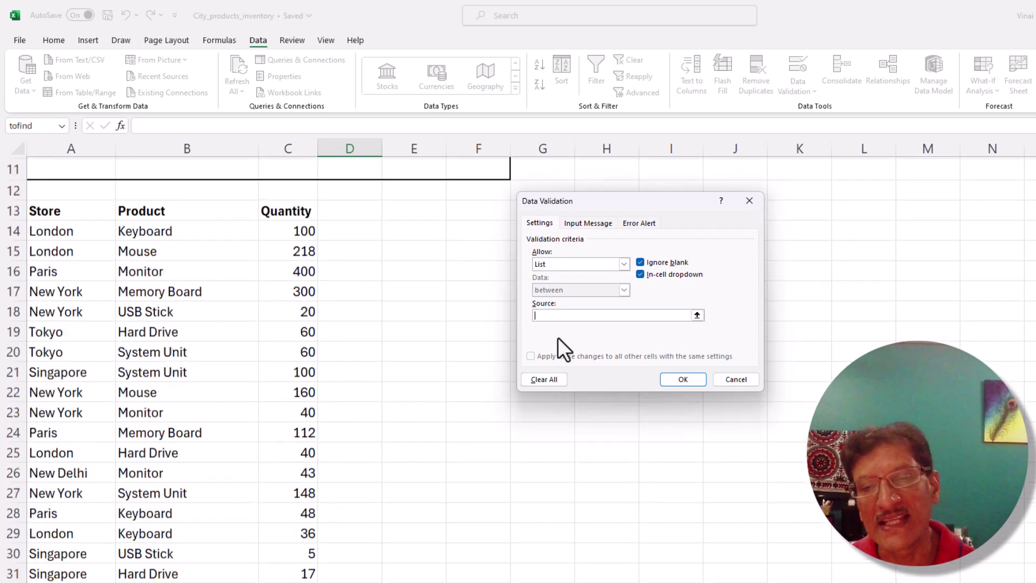
scroll(668, 509, down, 3)
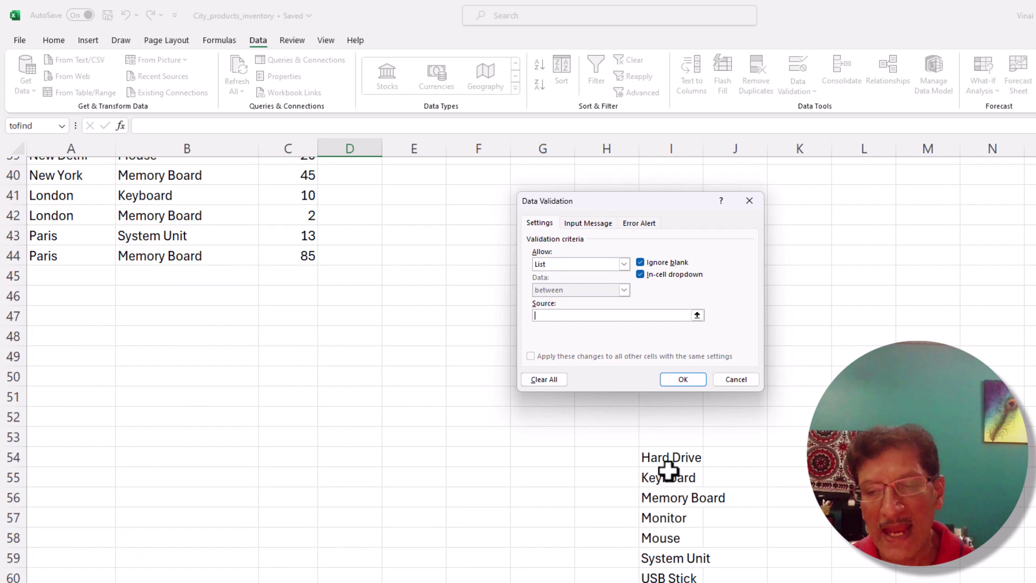
drag(666, 457, 659, 566)
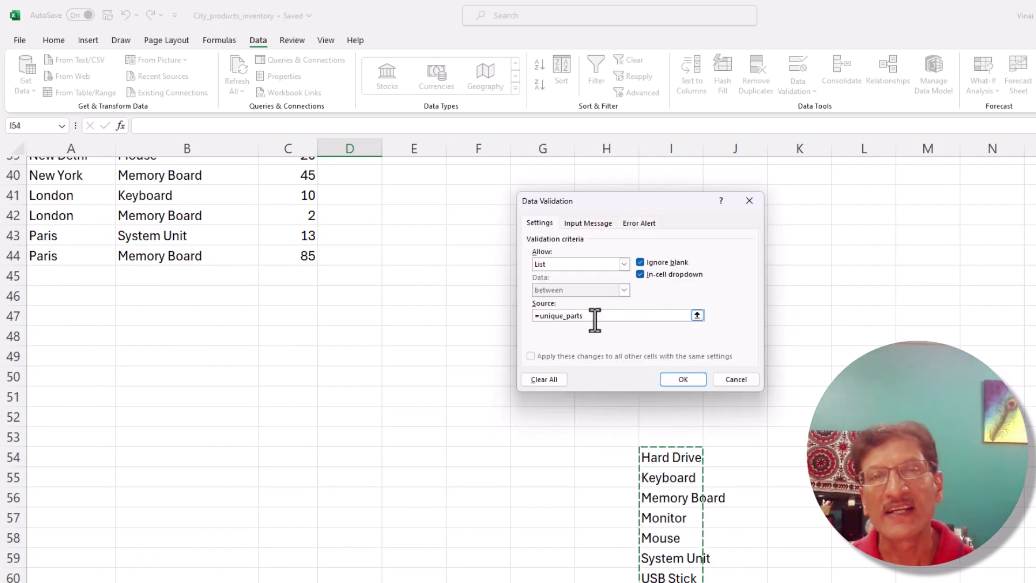
click(695, 386)
Step: Test the product selection cell D4 by choosing Hard Drive from its drop-down list
scroll(444, 319, up, 13)
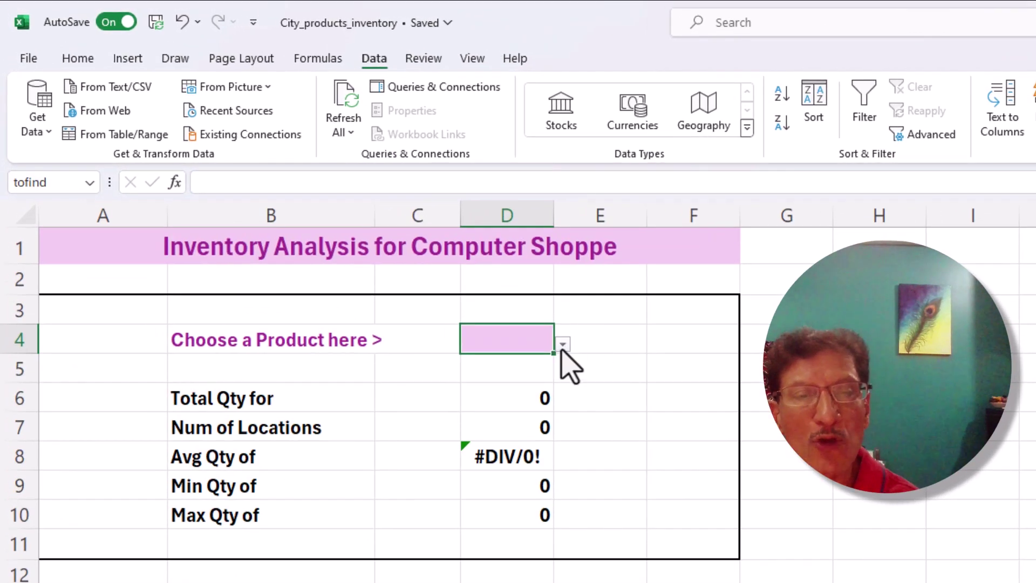
click(563, 347)
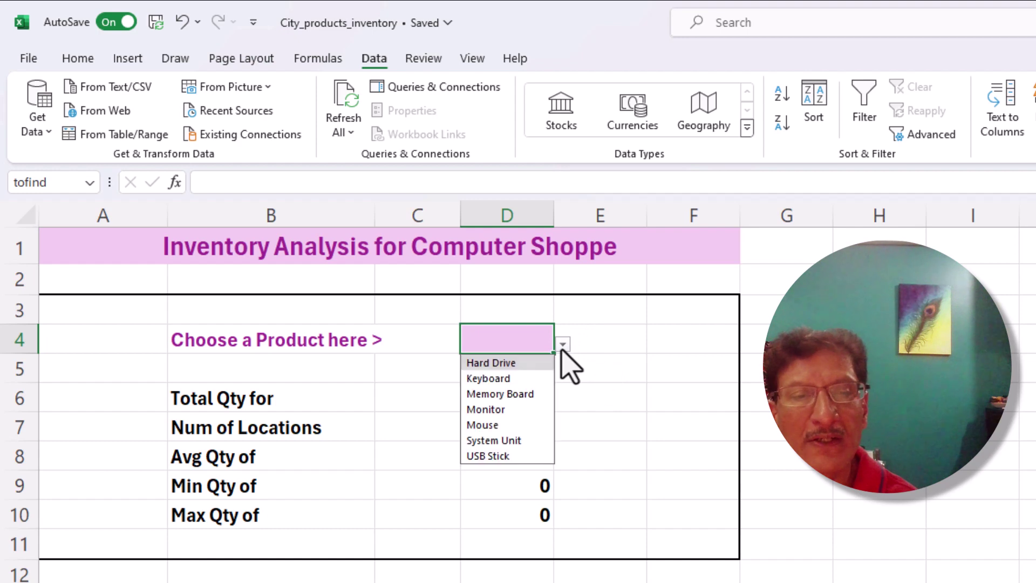
click(525, 365)
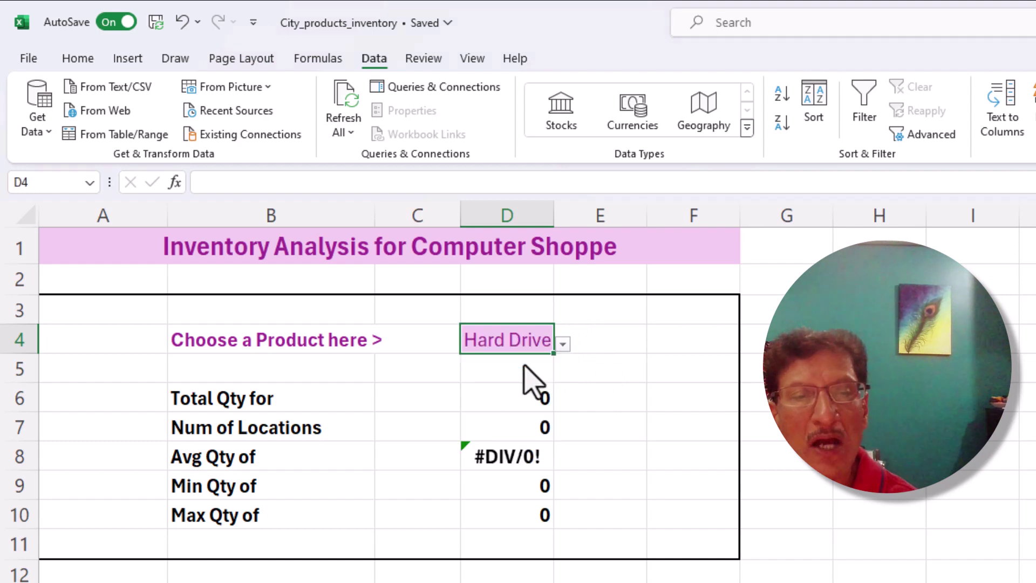
Step: Choose Memory Board as the product in D4 and widen column D so the full name fits in the cell
click(563, 346)
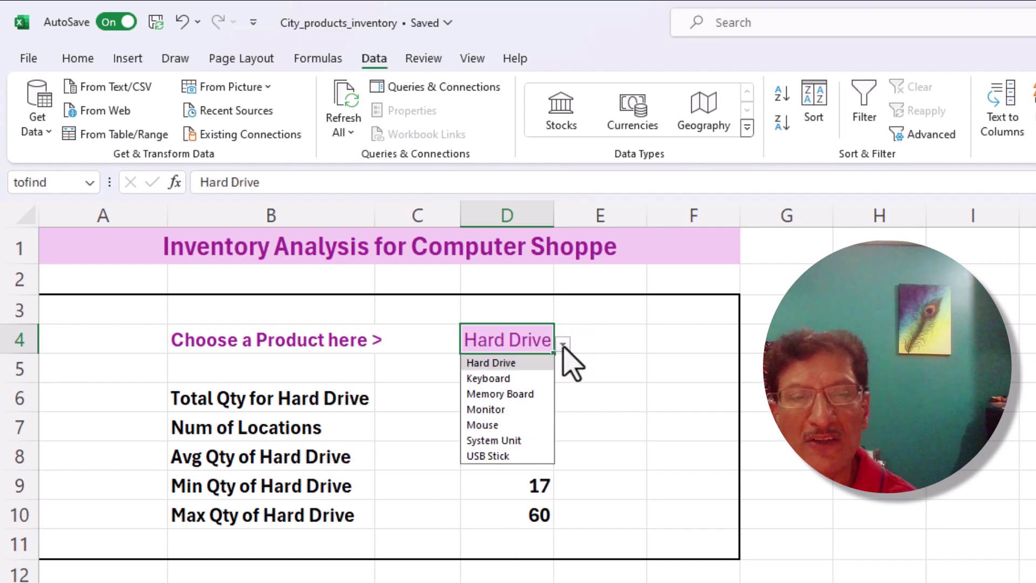
click(526, 394)
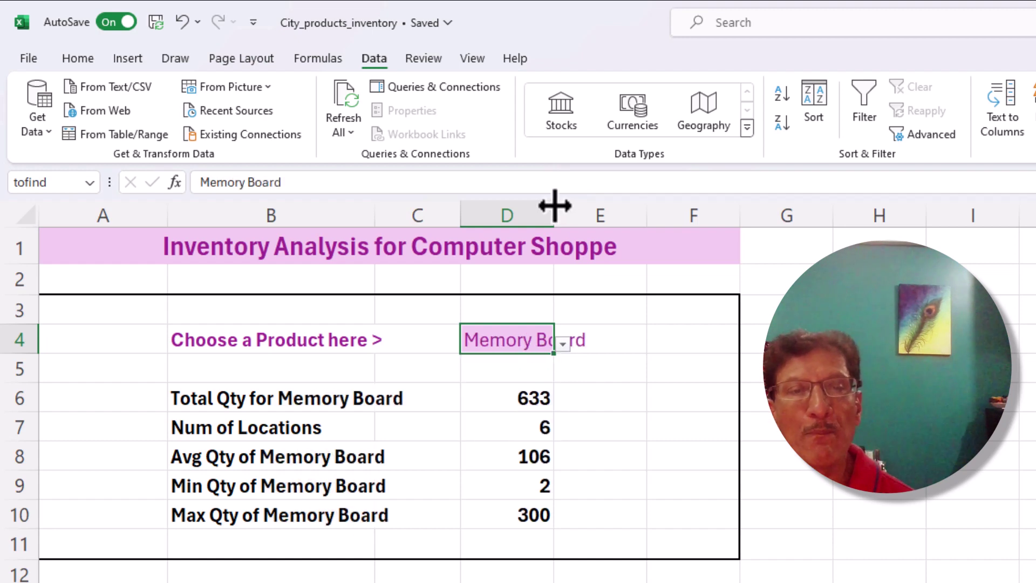
drag(553, 206, 592, 206)
Step: Choose System Unit as the product in D4, and replace it with USB Stick using the list's autocomplete
click(600, 344)
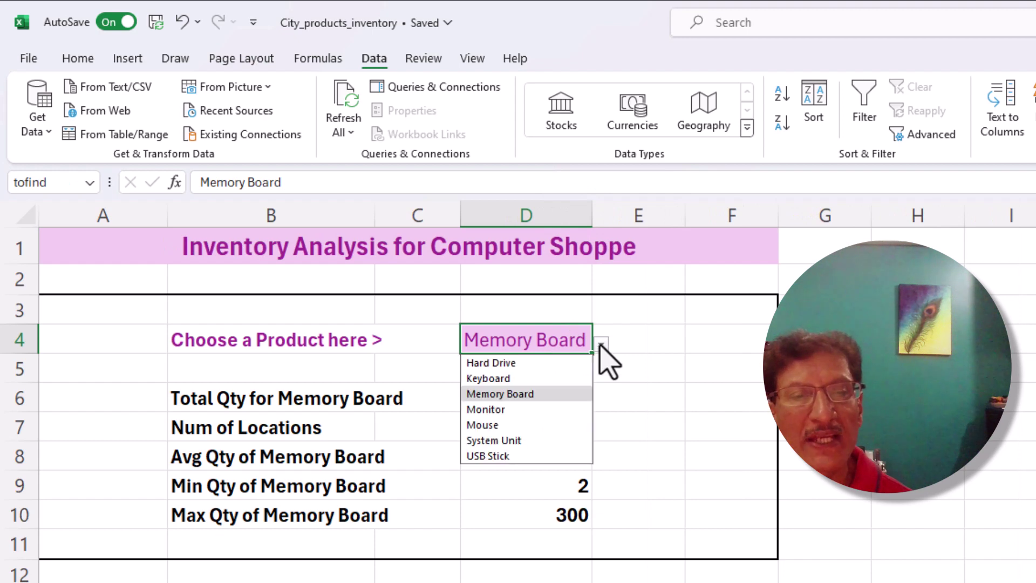
click(545, 441)
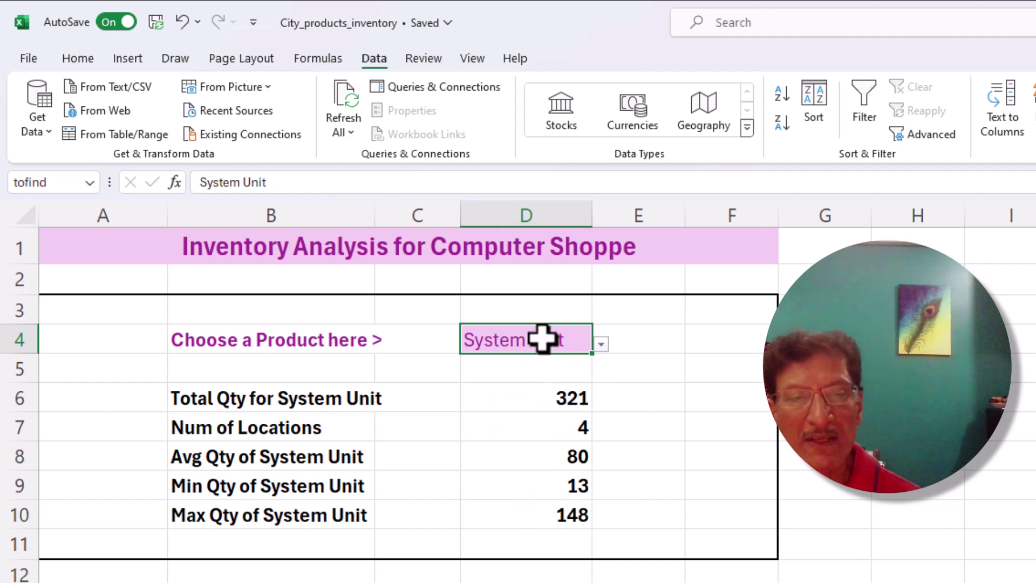
text(US)
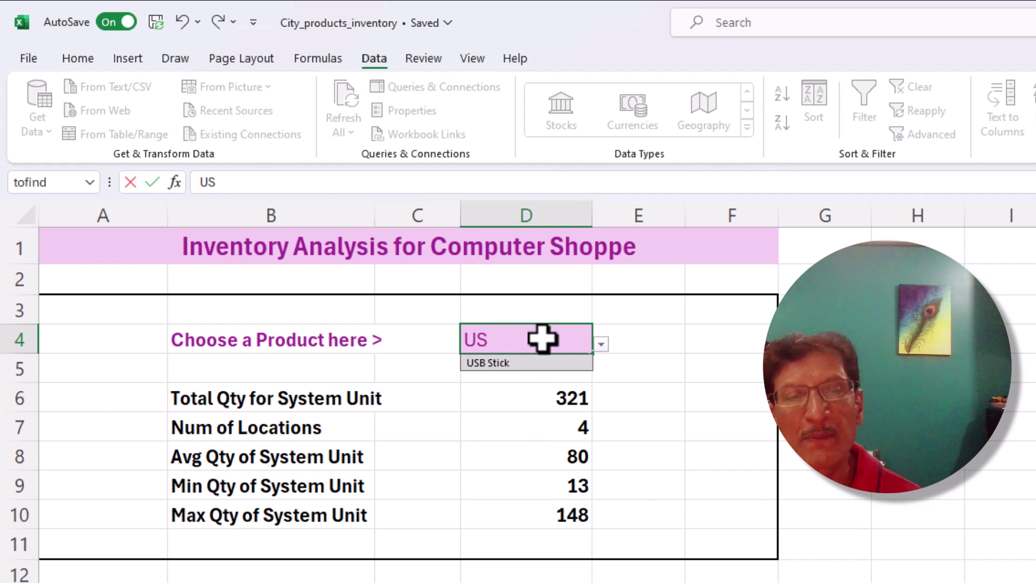
text(B)
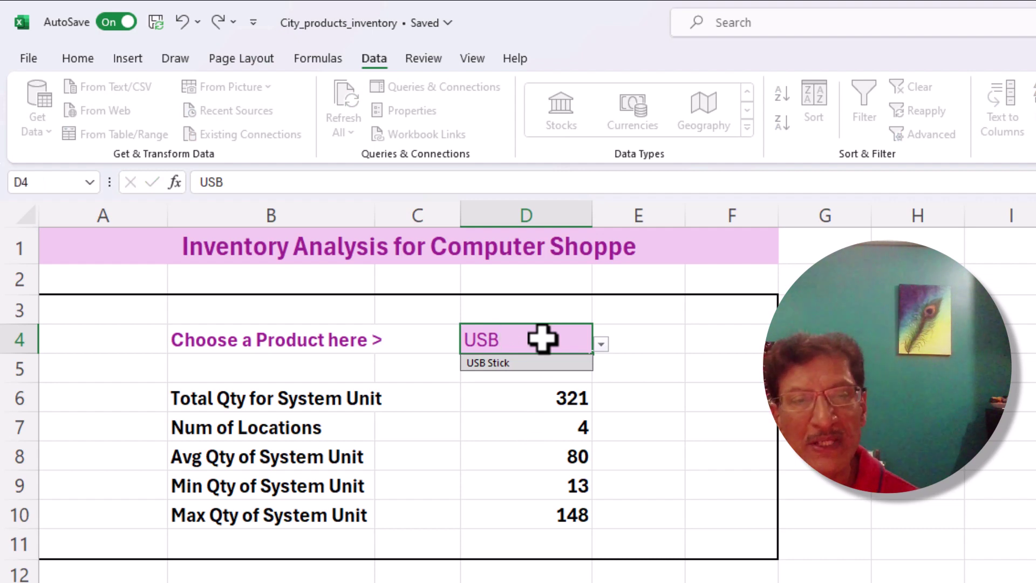
key(Return)
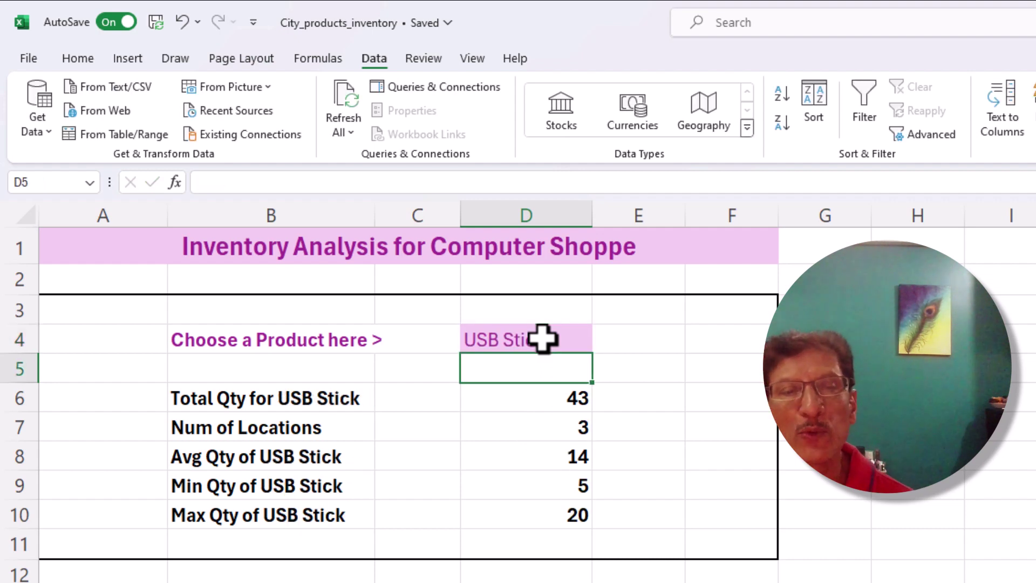
Step: Try to enter the unlisted product abc in D4, and replace the entry with USB Stick from the suggestions
click(542, 338)
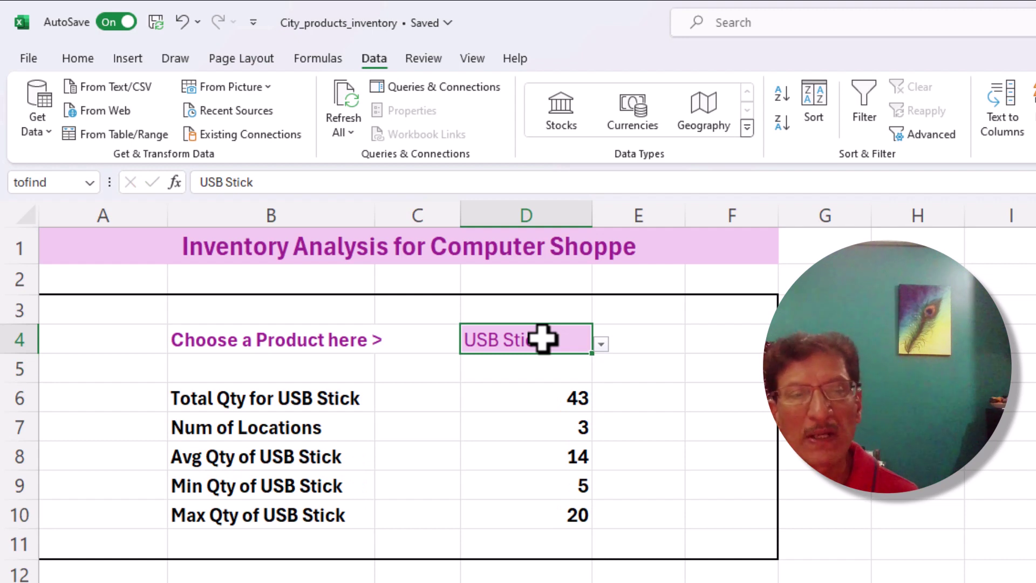
text(abc)
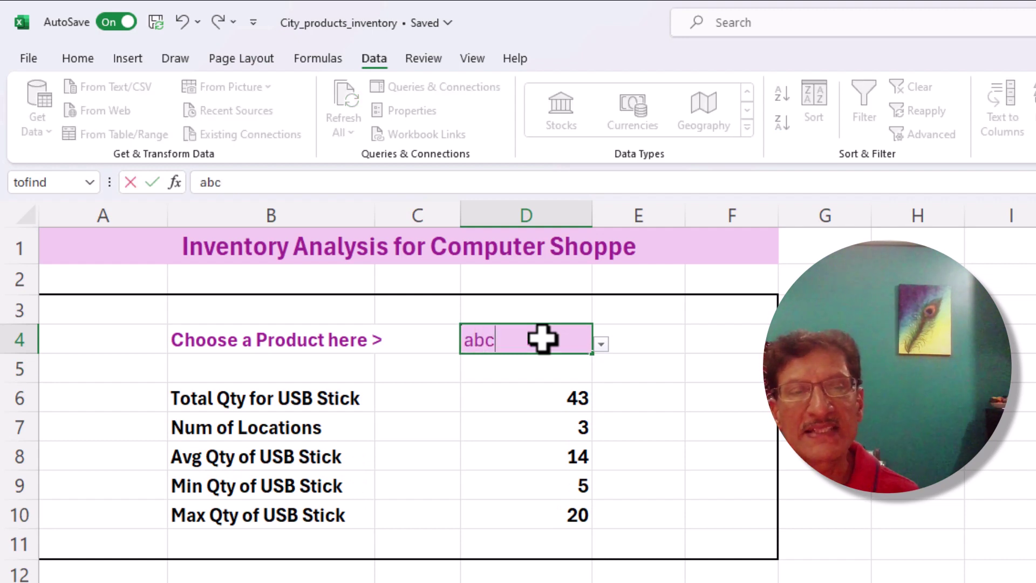
key(Return)
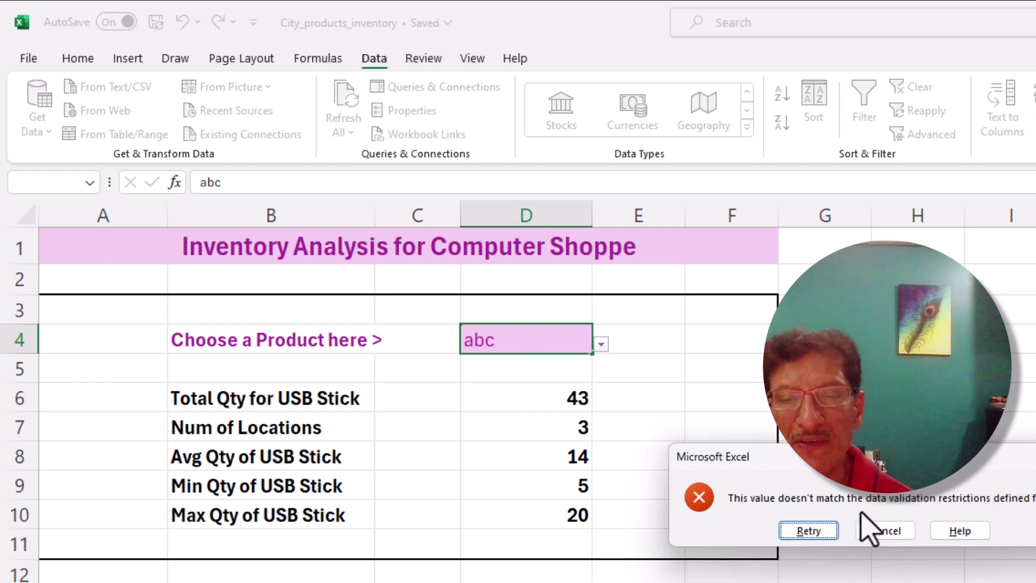
click(821, 530)
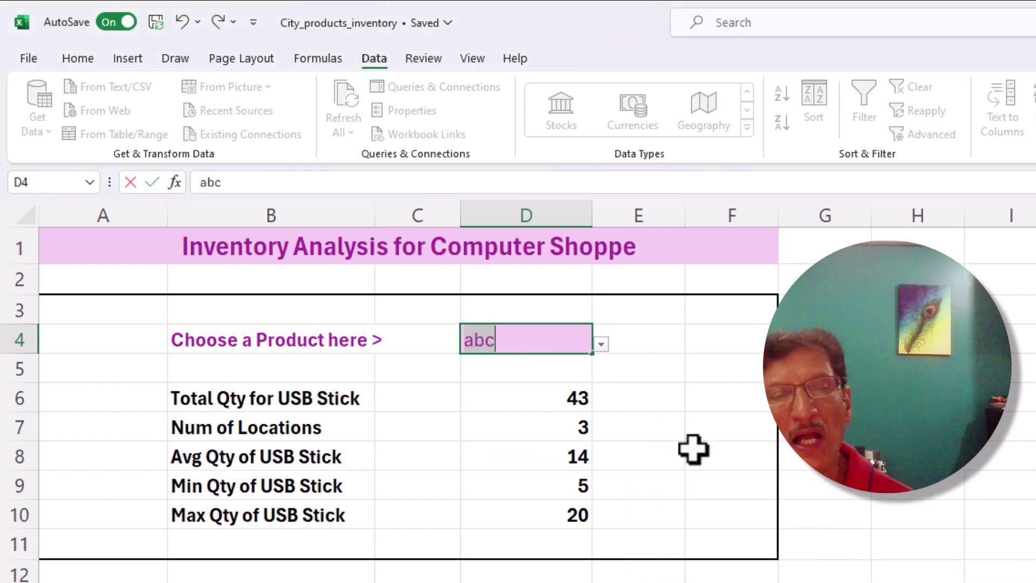
click(601, 345)
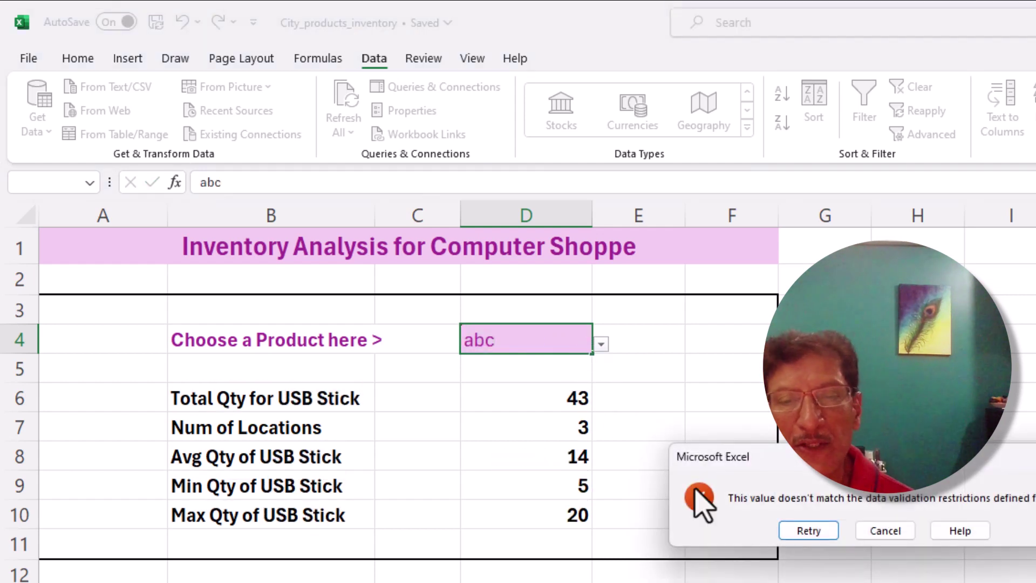
click(814, 531)
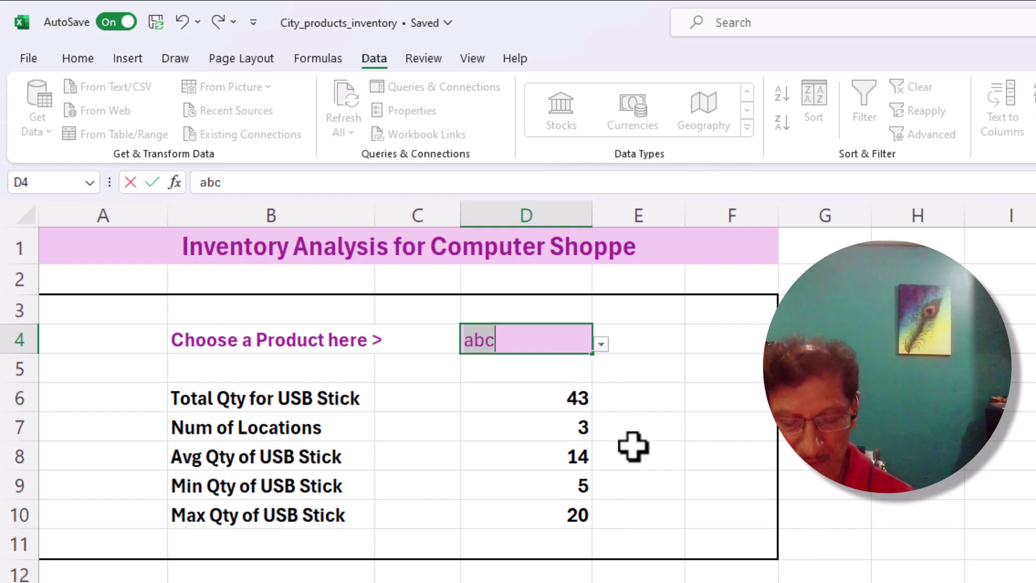
text(u)
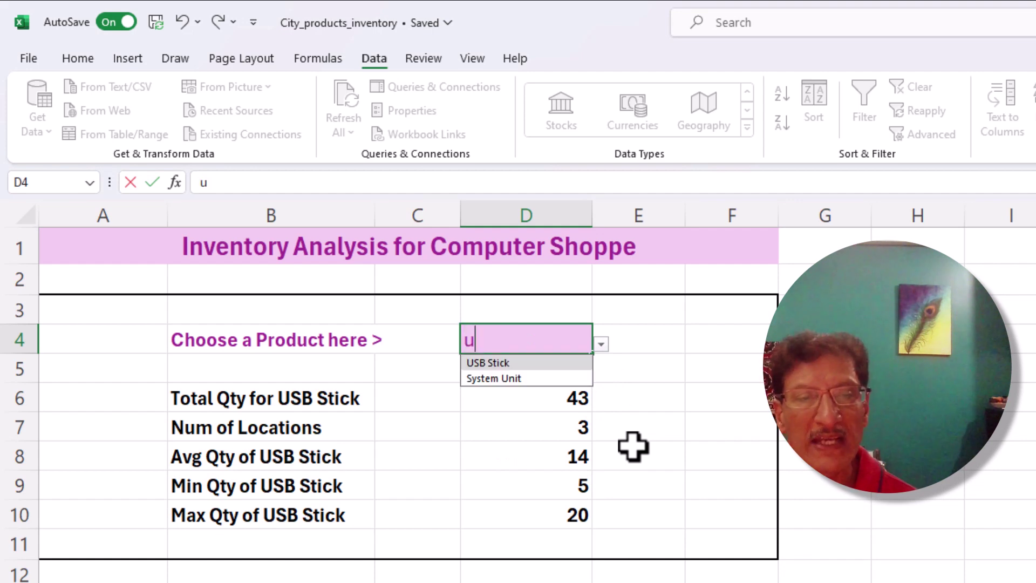
click(535, 364)
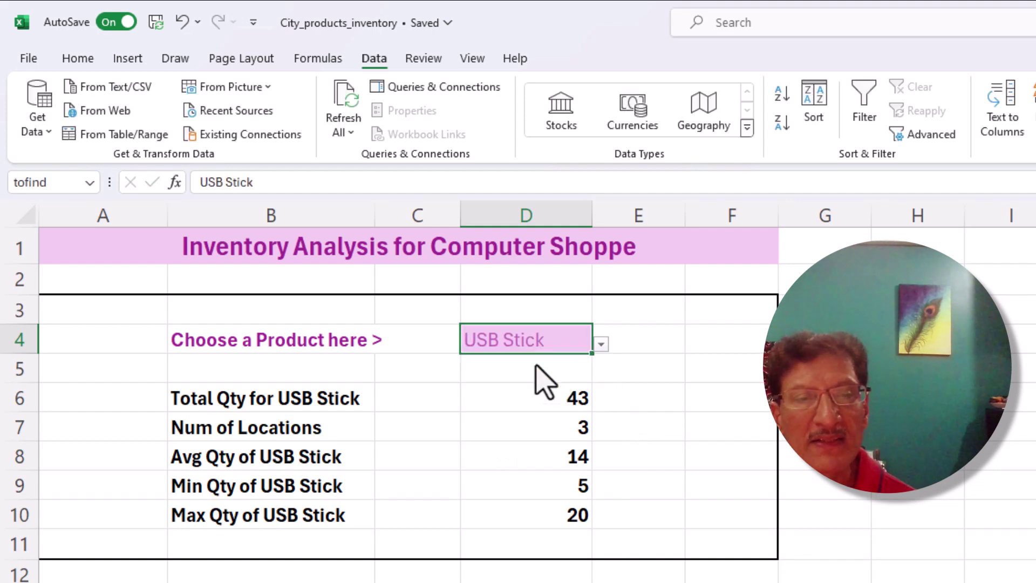
Step: Set the product in D4 to Monitor by narrowing the drop-down list with the letters mon
click(600, 344)
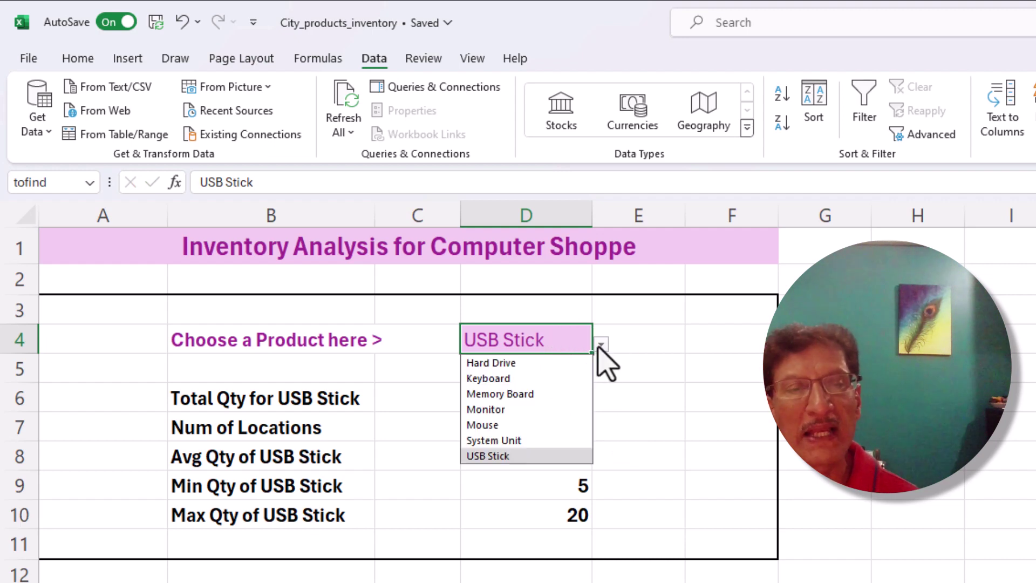
text(m)
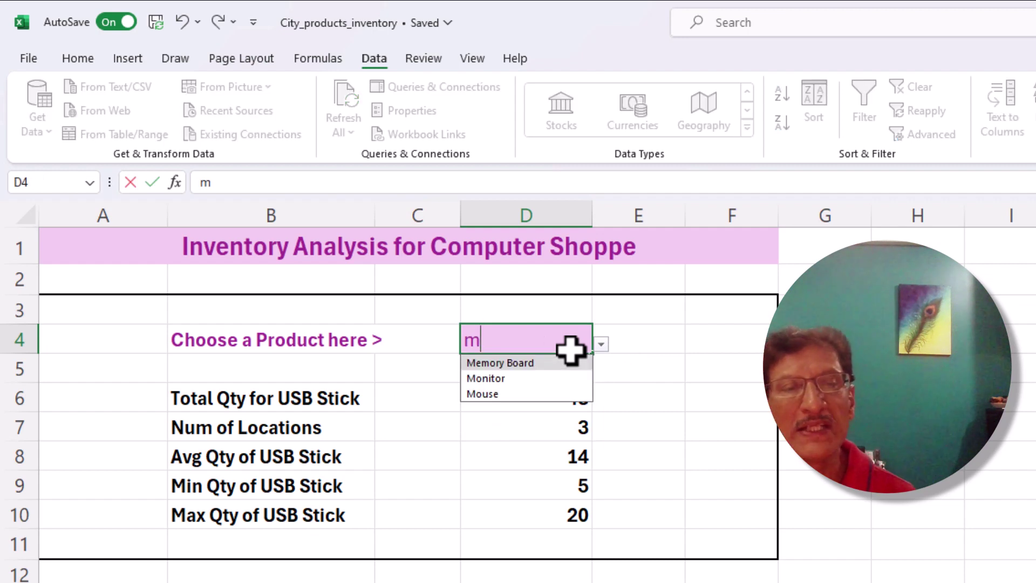
text(o)
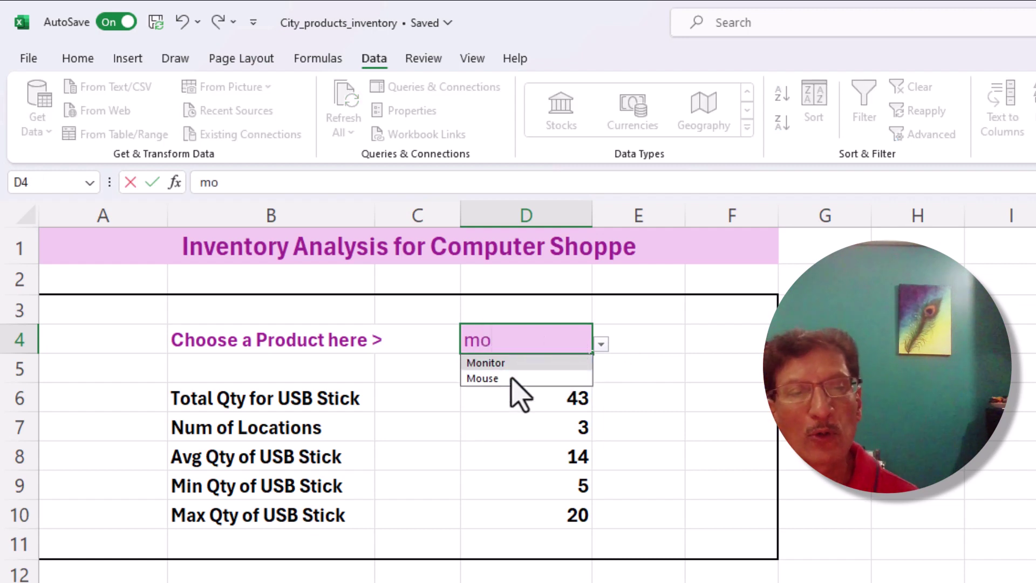
text(n)
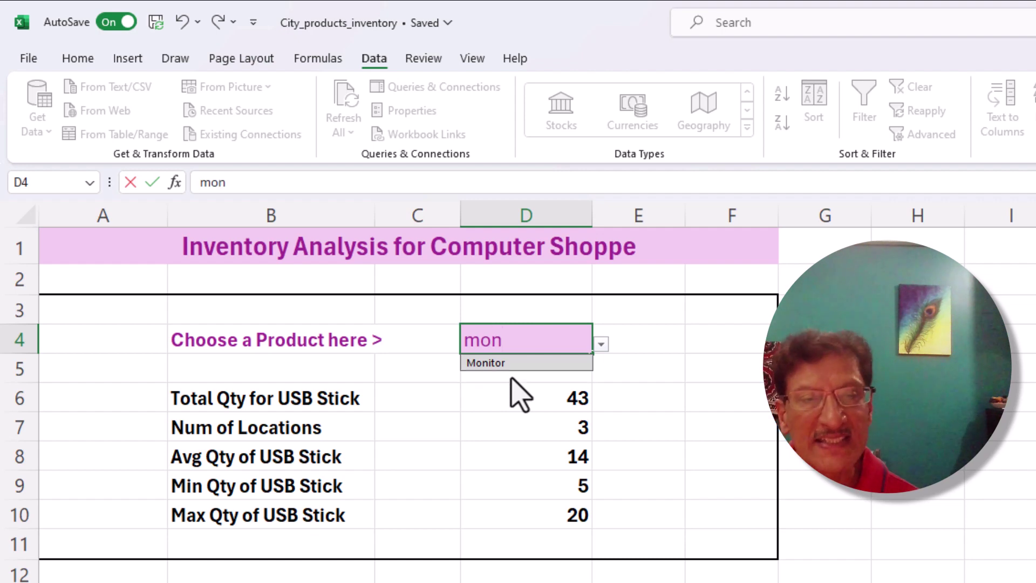
key(Tab)
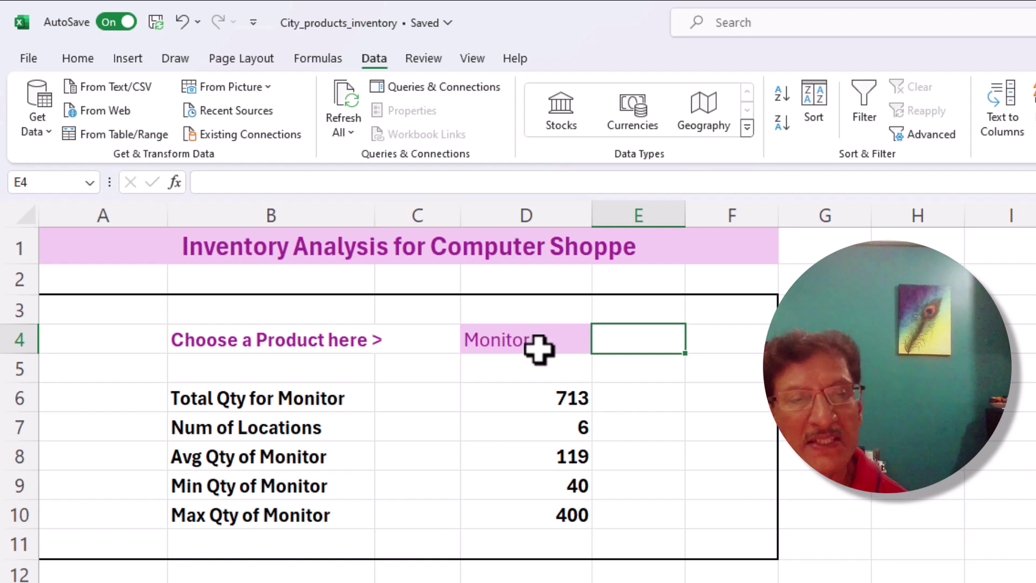
Step: Review the total, location count, average, minimum and maximum formulas in D6:D10 for Monitor
click(537, 340)
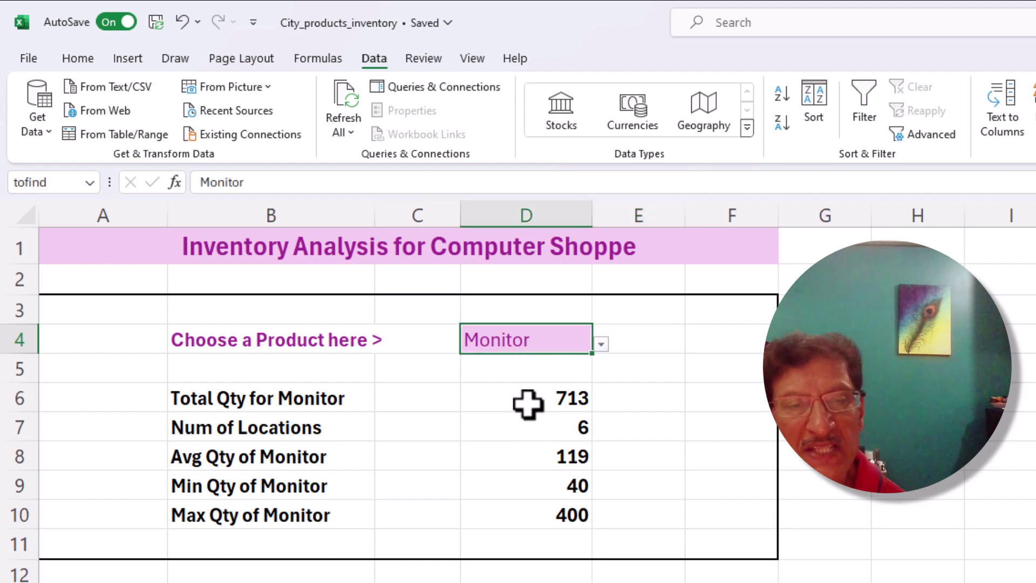
click(527, 405)
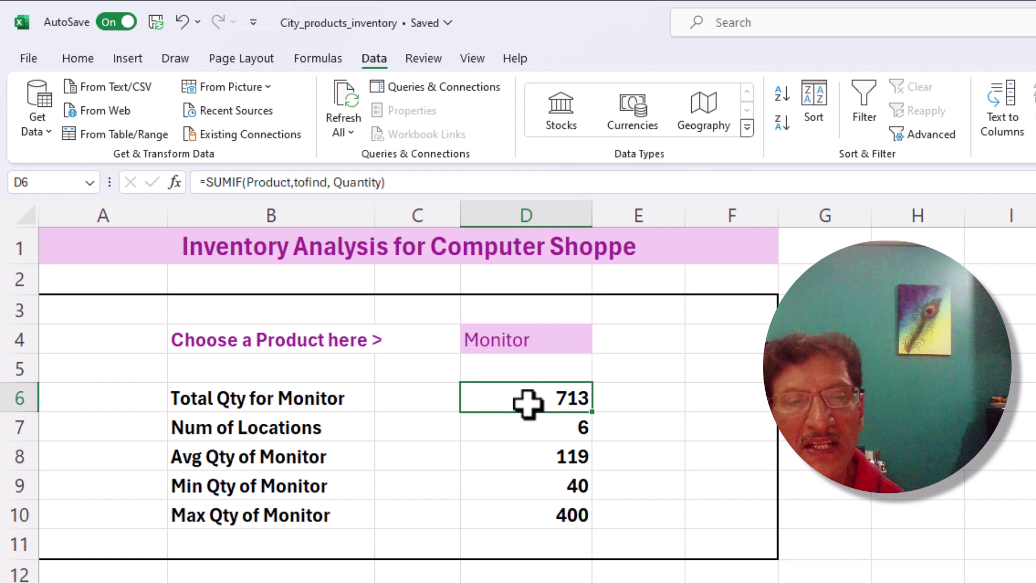
click(527, 427)
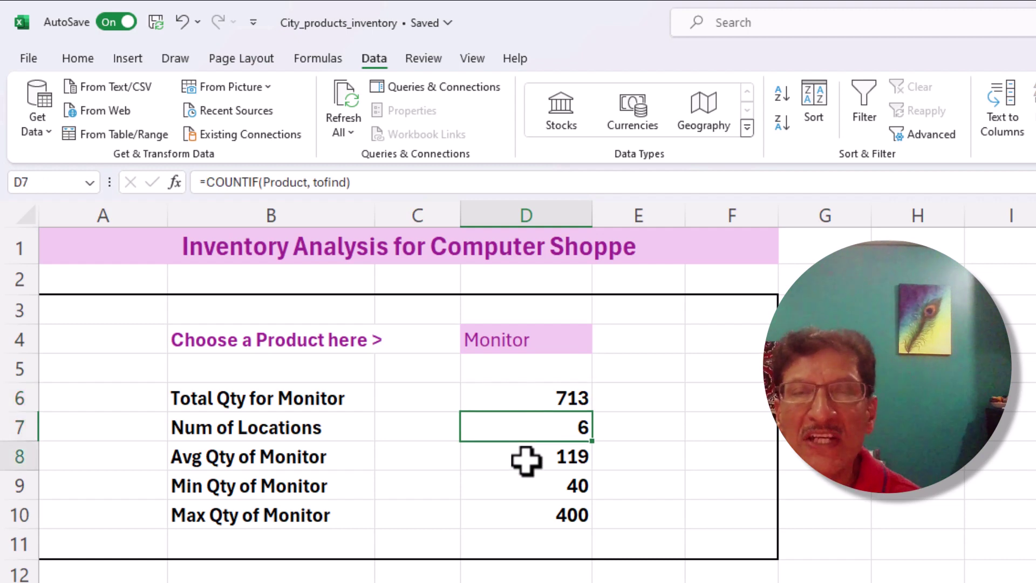
click(526, 457)
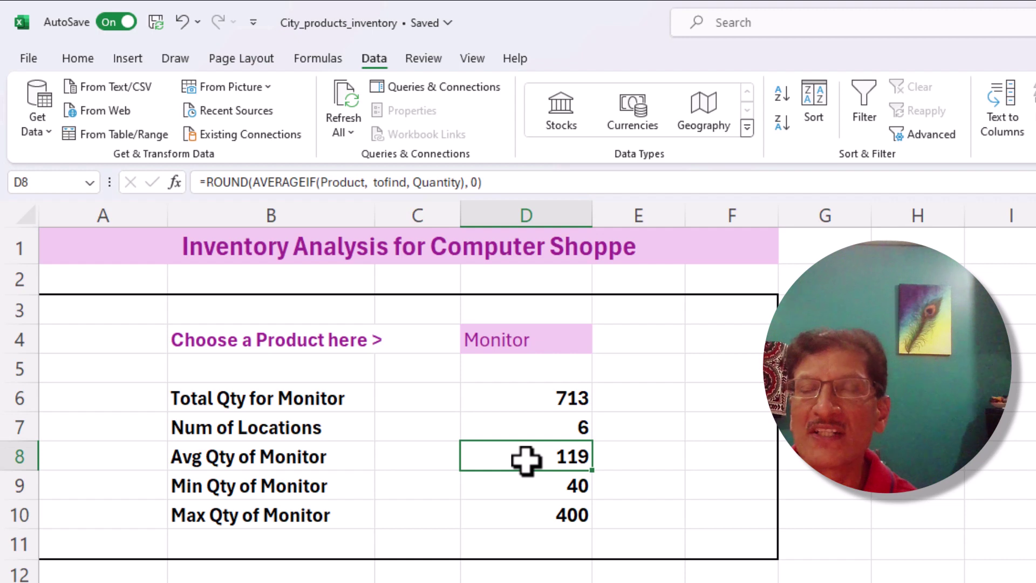
click(531, 491)
click(532, 513)
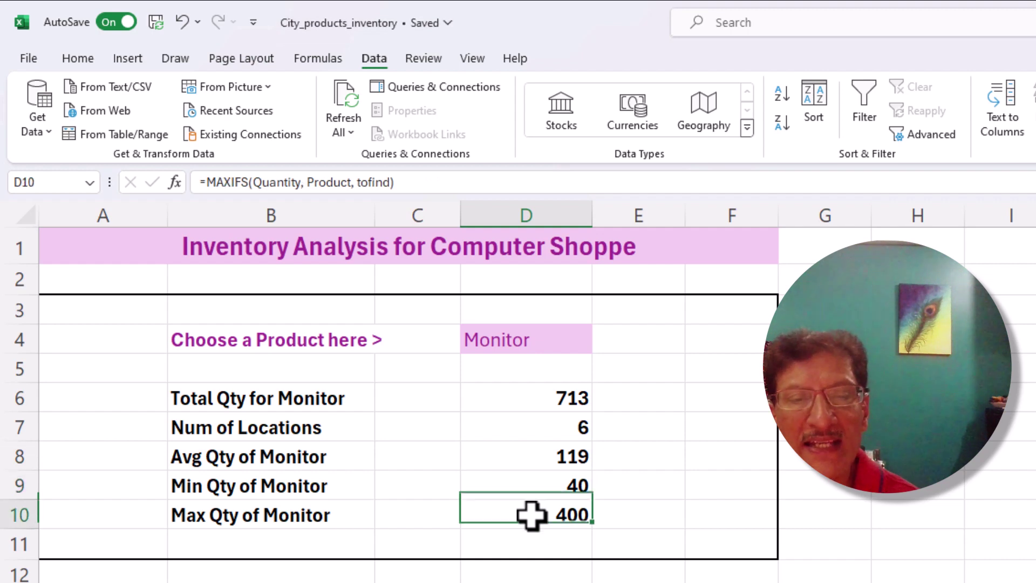
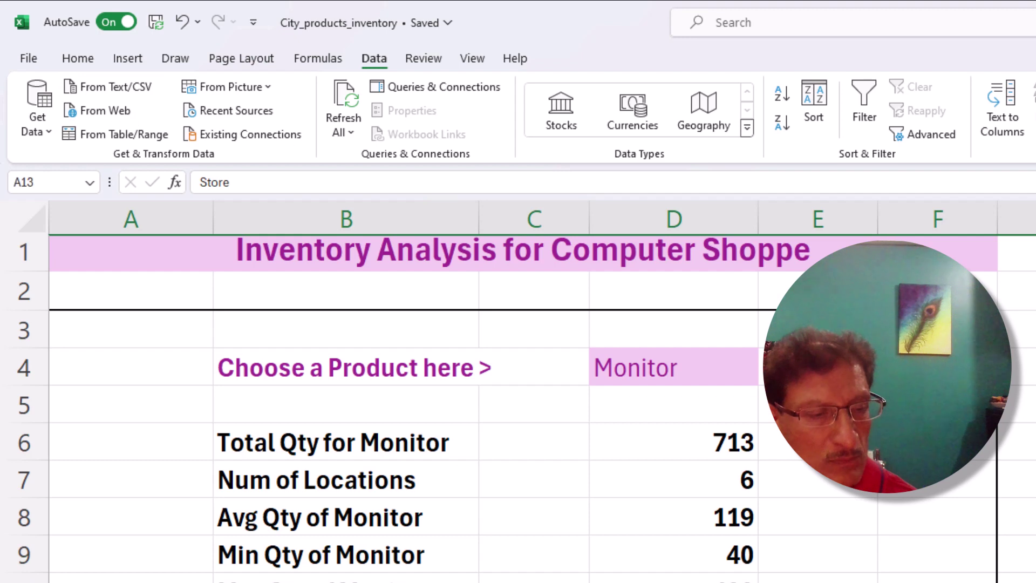
key(shift+F10)
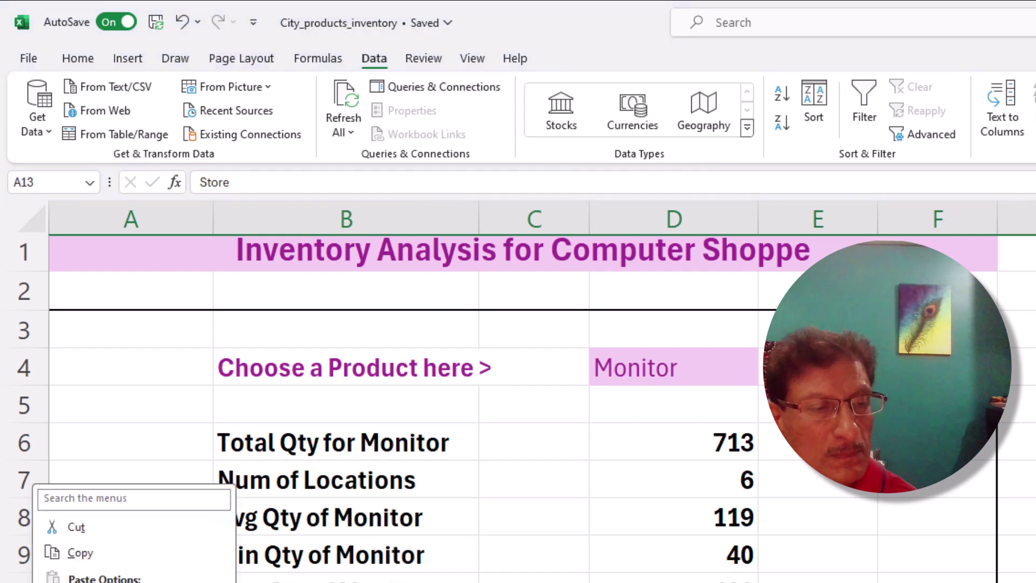
key(Escape)
key(ctrl+z)
key(ctrl+z)
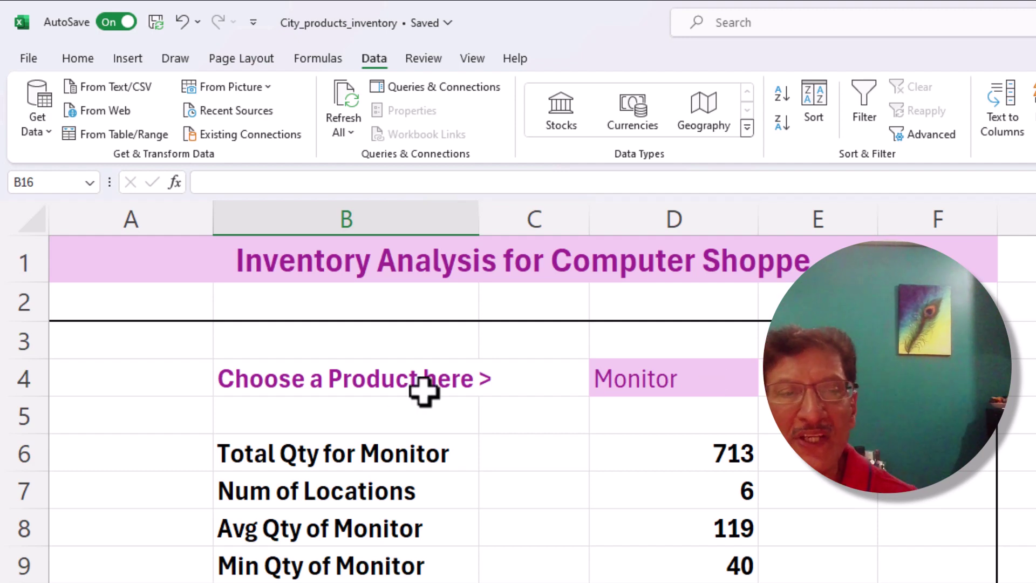
Step: Change the product in selection cell D4 to Keyboard using its drop-down list
click(383, 382)
click(666, 382)
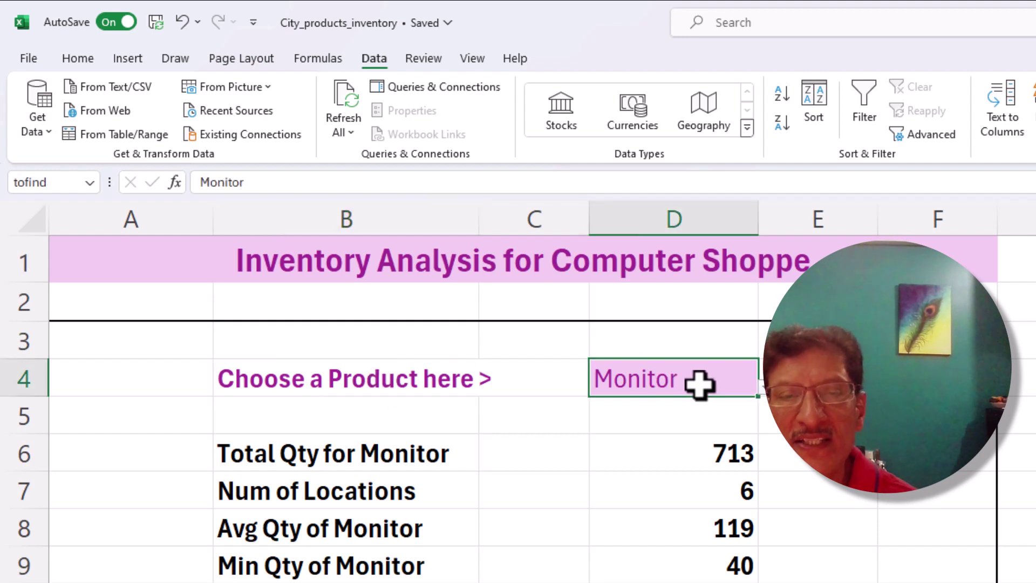
click(762, 401)
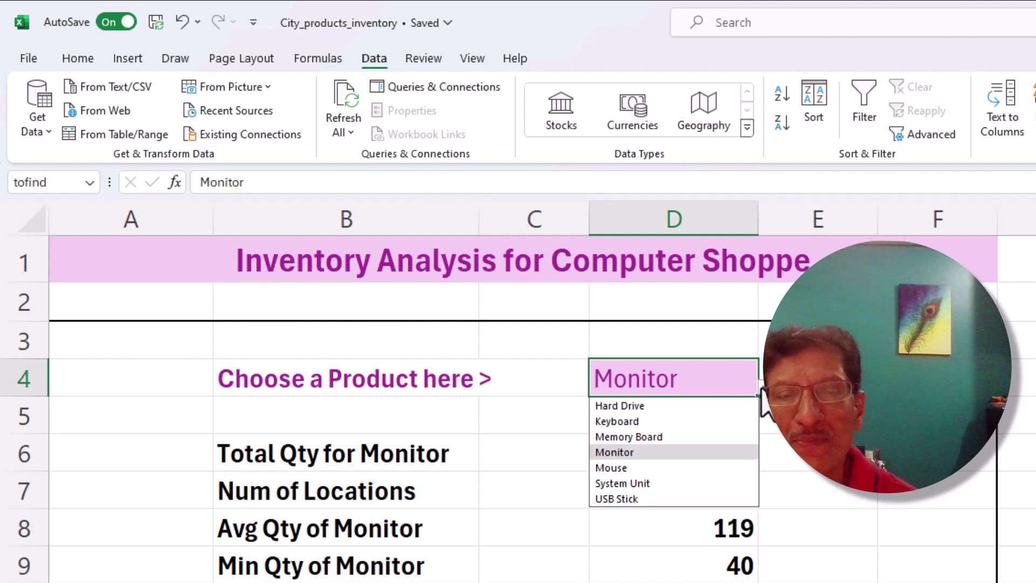
click(683, 422)
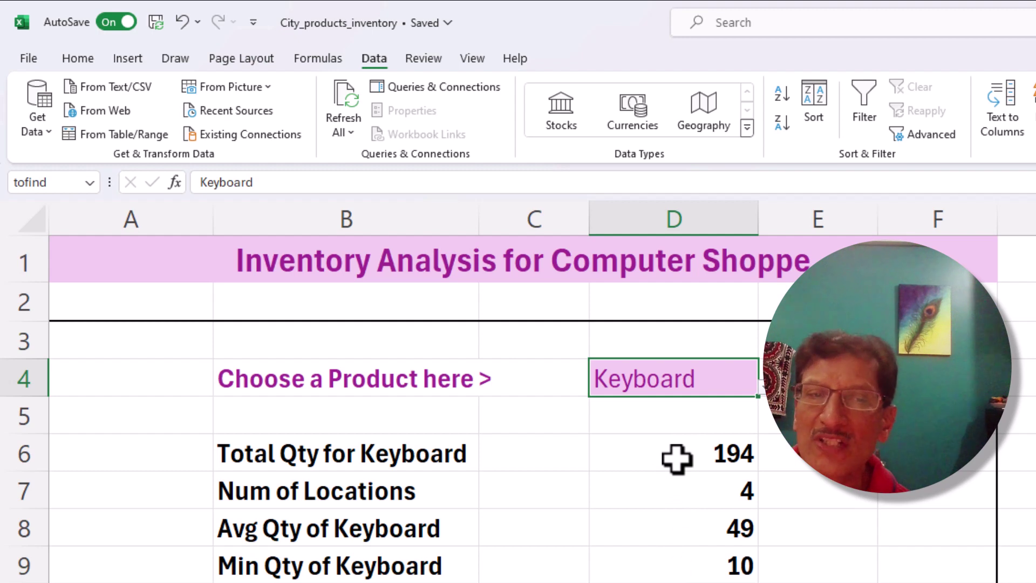
Step: Check the summary results and formulas in D6:D10 for Keyboard
click(676, 458)
click(677, 494)
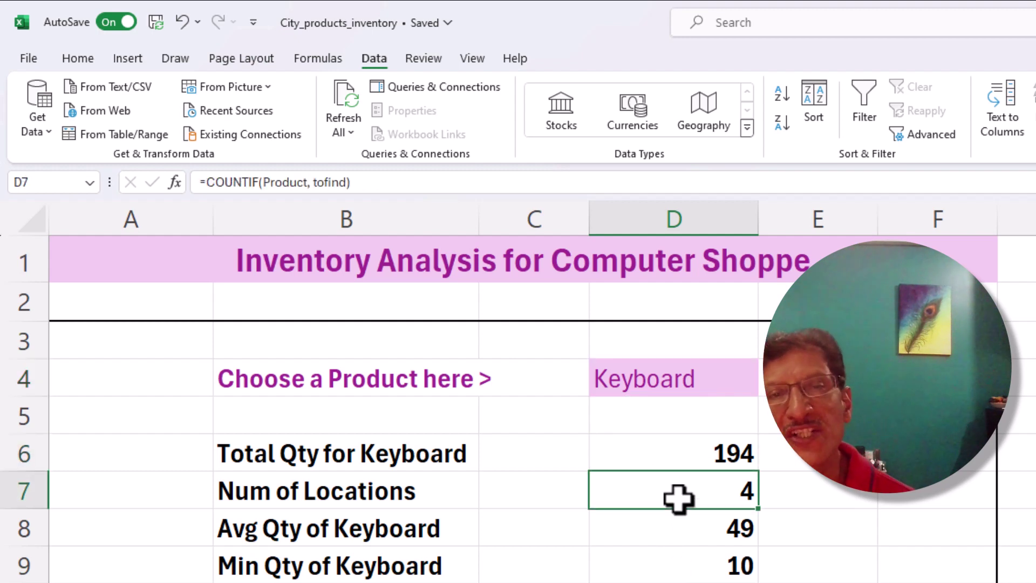
click(671, 537)
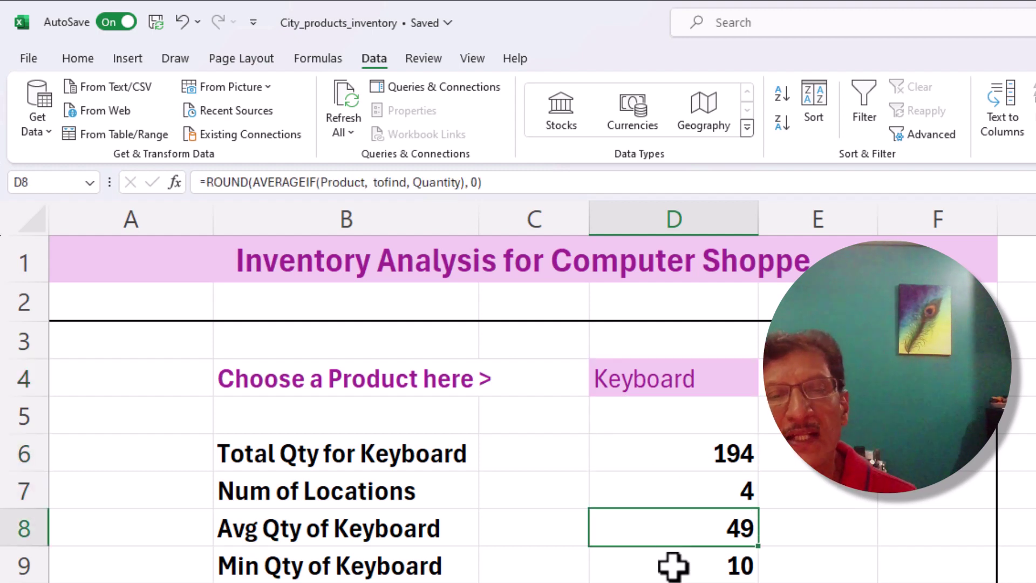
click(671, 563)
key(Down)
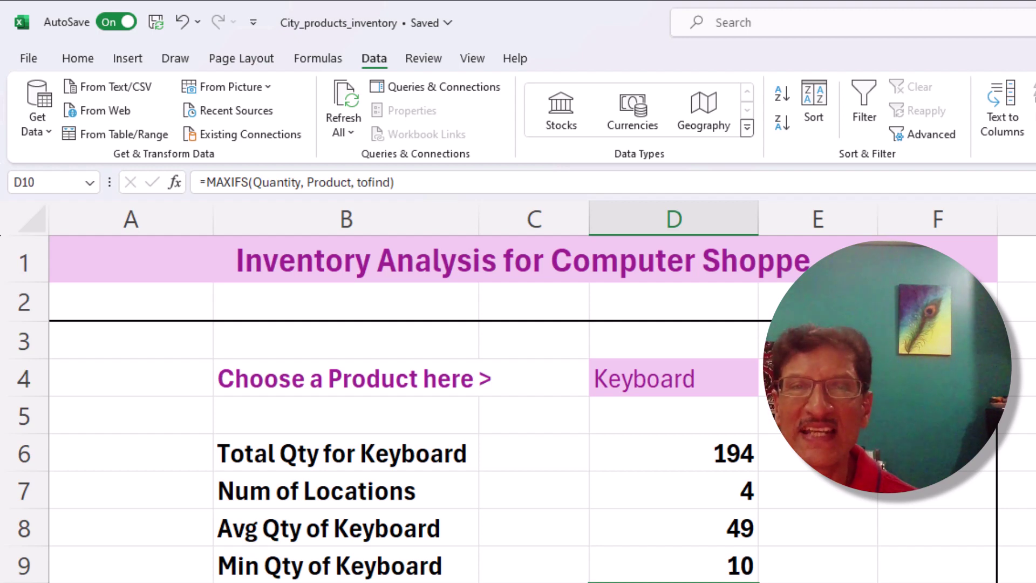
Step: Switch the product in D4 back to Monitor using its drop-down list
click(731, 378)
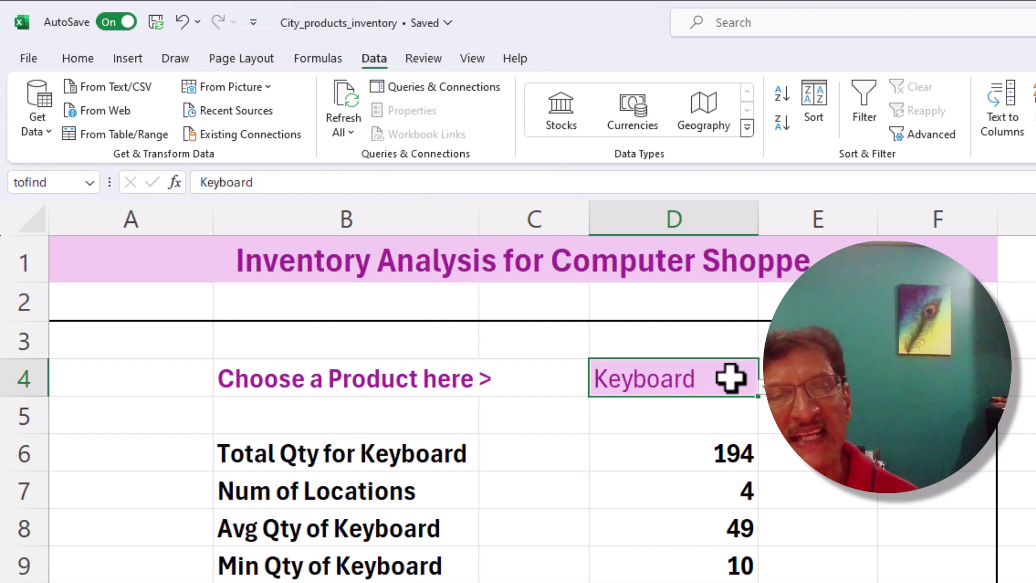
click(763, 387)
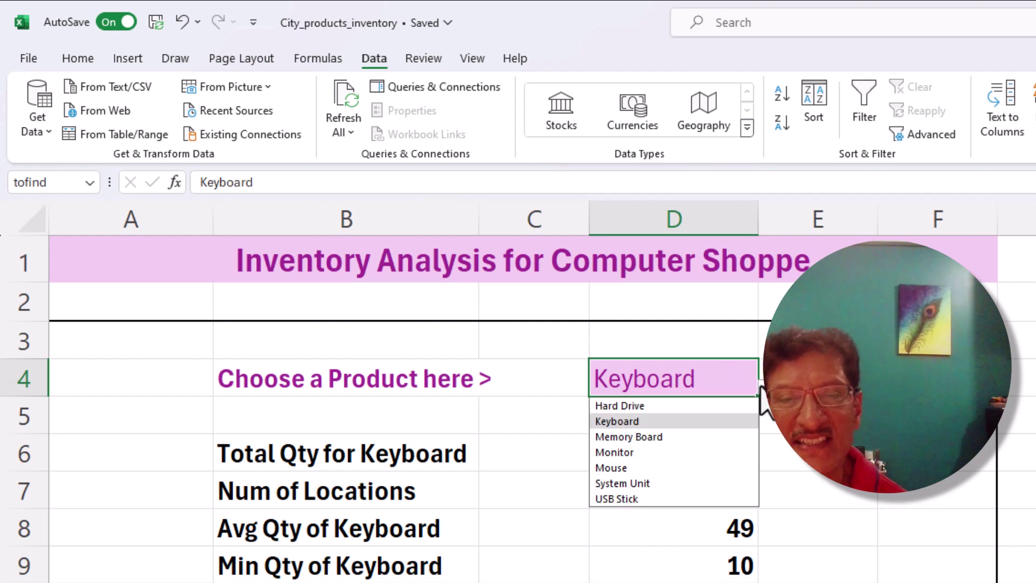
click(710, 452)
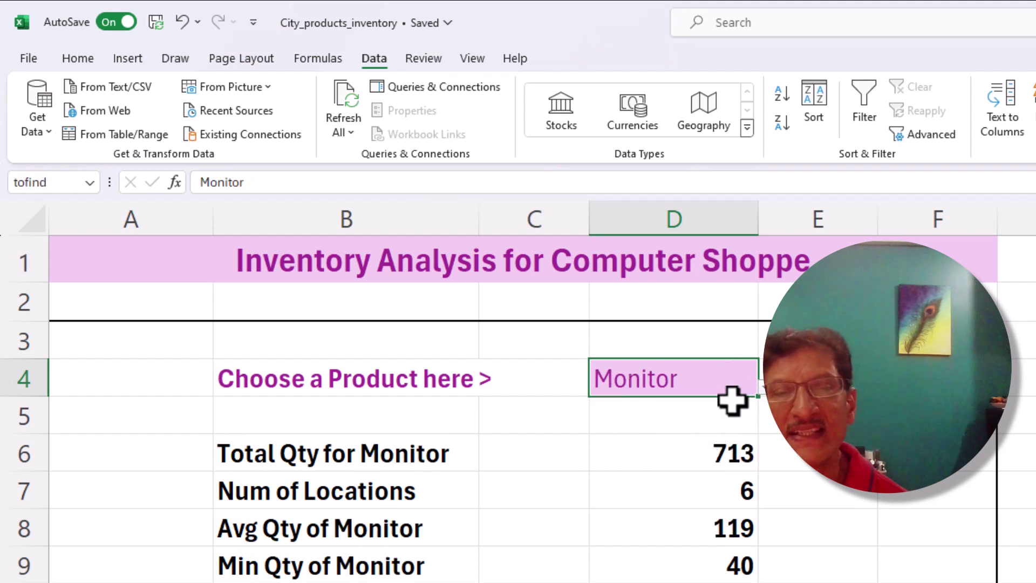